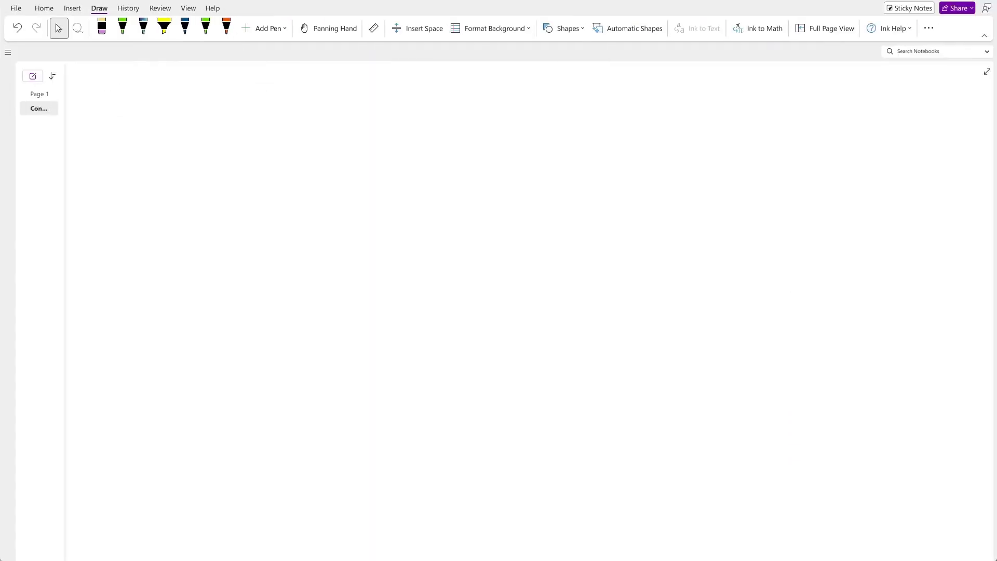
# - Draw a large blue rectangle for the front view, with a horizontal line near its bottom separating a narrow base strip
pyautogui.click(185, 27)
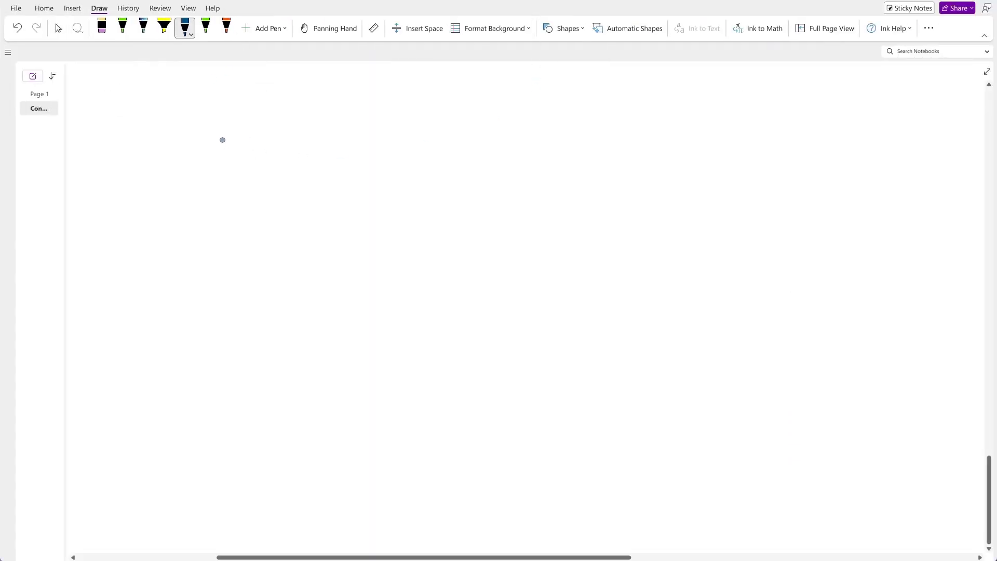
pyautogui.moveTo(186, 111)
pyautogui.mouseDown()
pyautogui.moveTo(182, 327)
pyautogui.moveTo(412, 317)
pyautogui.moveTo(463, 327)
pyautogui.moveTo(466, 104)
pyautogui.moveTo(464, 330)
pyautogui.mouseUp()
pyautogui.hotkey('ctrl', 'z')
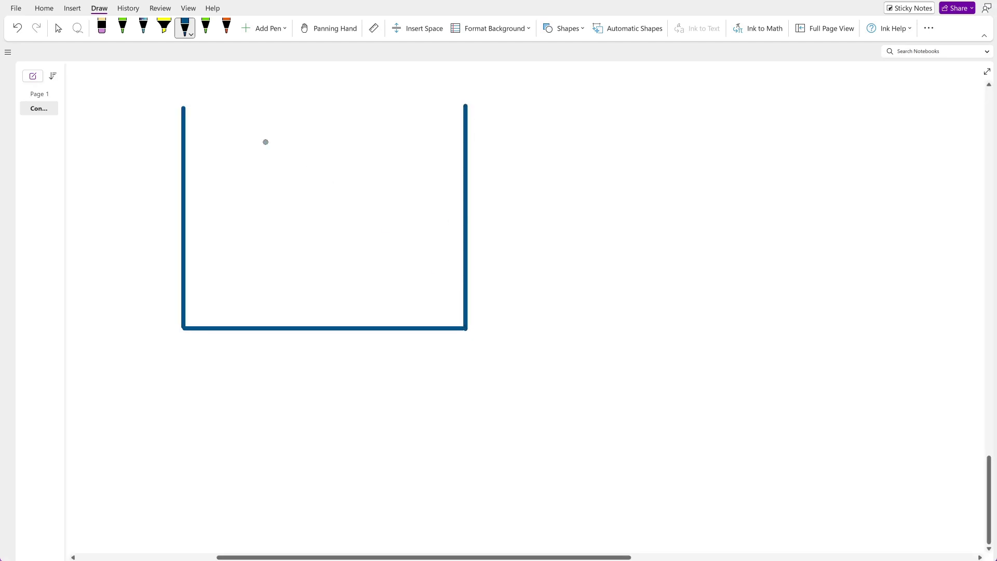
pyautogui.moveTo(182, 106); pyautogui.dragTo(467, 106)
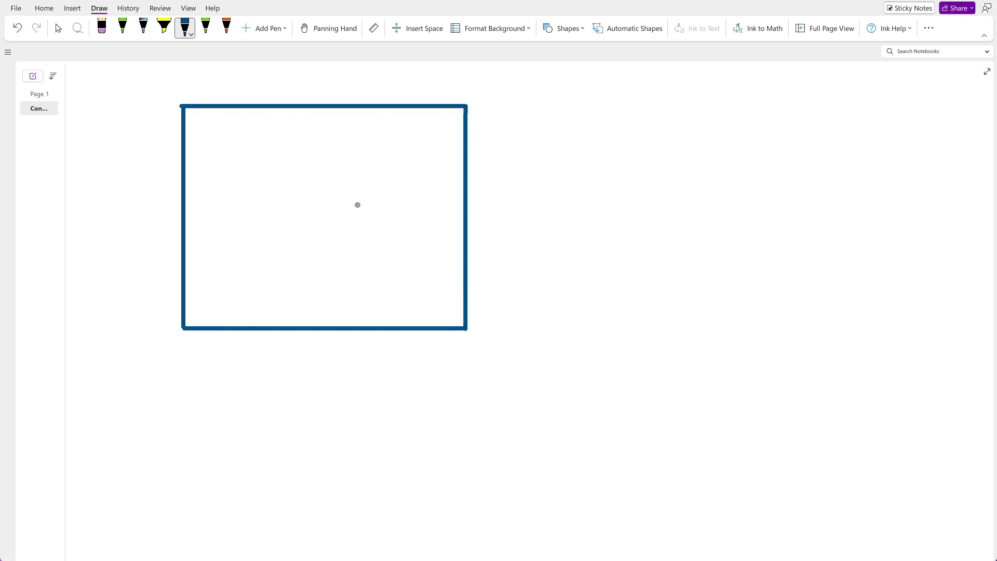
pyautogui.moveTo(189, 291); pyautogui.dragTo(457, 277)
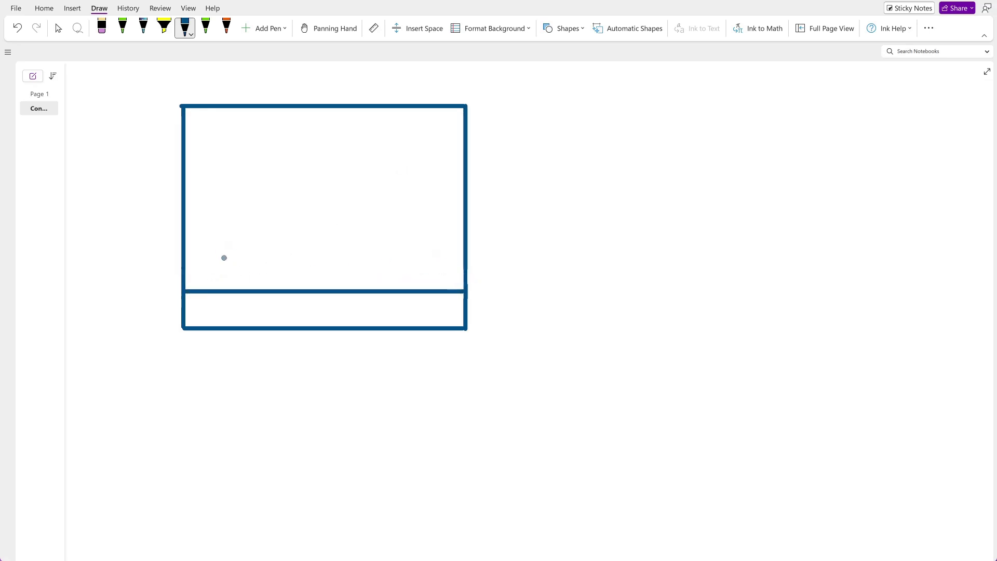
# - Draw a blue circle above the base strip and copy it three times to form a two-by-two grid
pyautogui.moveTo(213, 258); pyautogui.dragTo(214, 260)
pyautogui.click(239, 239)
pyautogui.hotkey('ctrl', 'c')
pyautogui.hotkey('ctrl', 'v')
pyautogui.moveTo(245, 303); pyautogui.dragTo(247, 208)
pyautogui.hotkey('ctrl', 'v')
pyautogui.moveTo(243, 279); pyautogui.dragTo(290, 252)
pyautogui.hotkey('ctrl', 'v')
pyautogui.moveTo(286, 295)
pyautogui.mouseDown()
pyautogui.moveTo(288, 199)
pyautogui.moveTo(311, 213)
pyautogui.moveTo(300, 255)
pyautogui.mouseUp()
# - Draw green dimension arrows between the circle centres, one vertical beside the grid and one horizontal above it
pyautogui.click(206, 28)
pyautogui.moveTo(270, 257); pyautogui.dragTo(312, 255)
pyautogui.moveTo(296, 222); pyautogui.dragTo(308, 222)
pyautogui.moveTo(295, 246); pyautogui.dragTo(306, 246)
pyautogui.moveTo(229, 170); pyautogui.dragTo(230, 218)
pyautogui.moveTo(272, 173); pyautogui.dragTo(274, 218)
pyautogui.moveTo(229, 184); pyautogui.dragTo(277, 185)
# - Label the circle spacing dimensions with the text grid_size
pyautogui.click(58, 28)
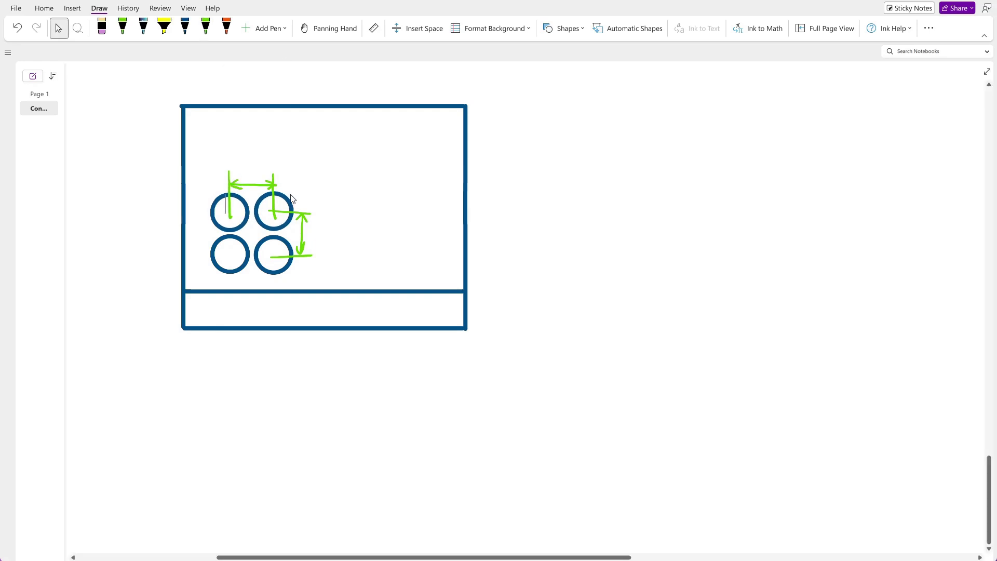
pyautogui.click(296, 192)
pyautogui.write('grid_size')
pyautogui.click(667, 281)
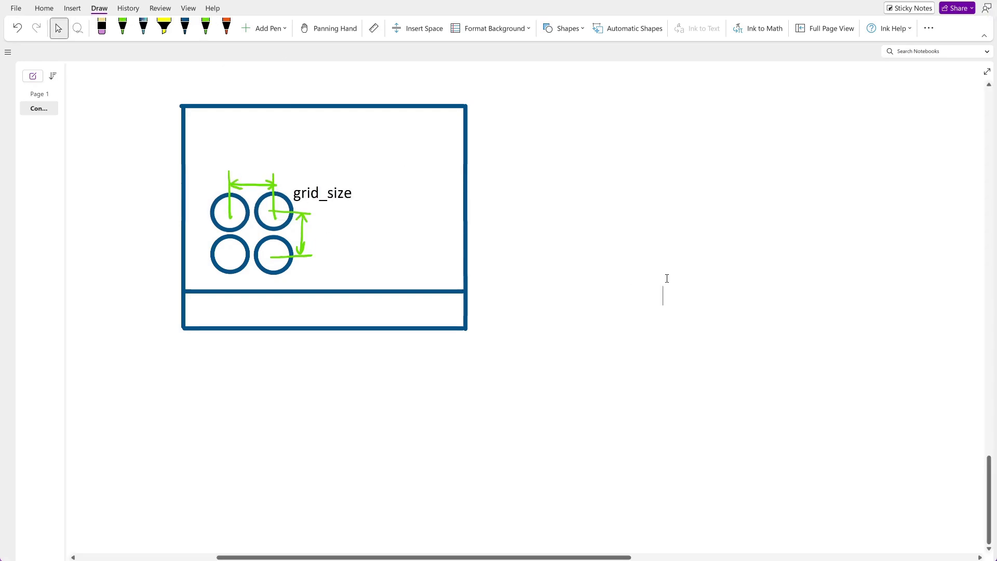
# - Draw three blue dashes continuing the lower row of circles sideways and label them (n_cols)
pyautogui.click(123, 28)
pyautogui.click(185, 28)
pyautogui.moveTo(317, 260); pyautogui.dragTo(328, 262)
pyautogui.moveTo(338, 262); pyautogui.dragTo(350, 262)
pyautogui.moveTo(360, 263); pyautogui.dragTo(374, 263)
pyautogui.press('Escape')
pyautogui.press('alt')
pyautogui.press('n')
pyautogui.press('Escape')
pyautogui.press('Escape')
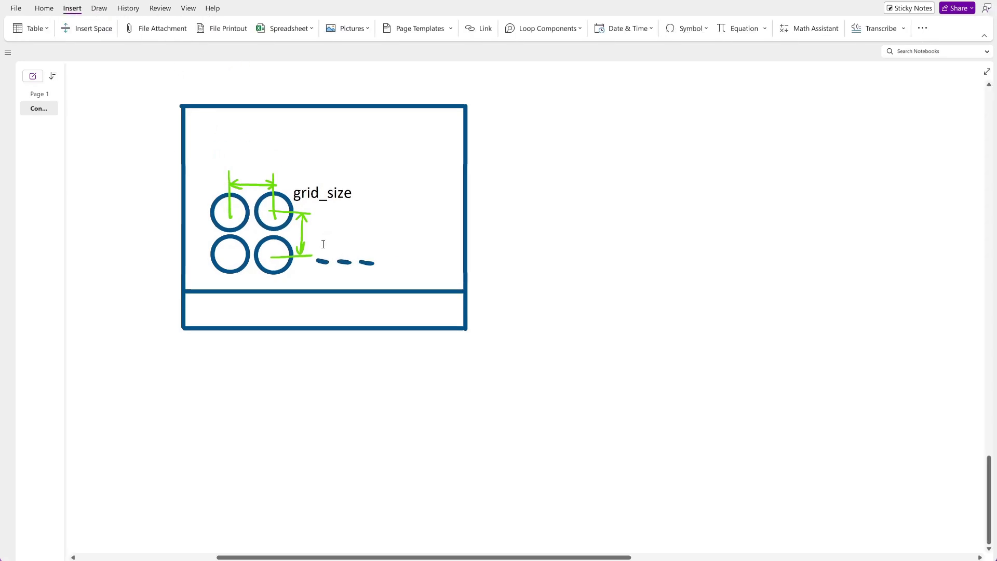
pyautogui.click(323, 243)
pyautogui.write('(n_cols)')
pyautogui.press('Escape')
# - Draw three blue dashes continuing the first column of circles upward and label them (n_rows)
pyautogui.hotkey('alt', 'd')
pyautogui.moveTo(225, 178); pyautogui.dragTo(224, 166)
pyautogui.moveTo(223, 158); pyautogui.dragTo(223, 149)
pyautogui.moveTo(222, 138); pyautogui.dragTo(222, 131)
pyautogui.press('Escape')
pyautogui.press('alt')
pyautogui.press('n')
pyautogui.press('d')
pyautogui.press('Escape')
pyautogui.press('Escape')
pyautogui.click(234, 150)
pyautogui.write('(n_rows)')
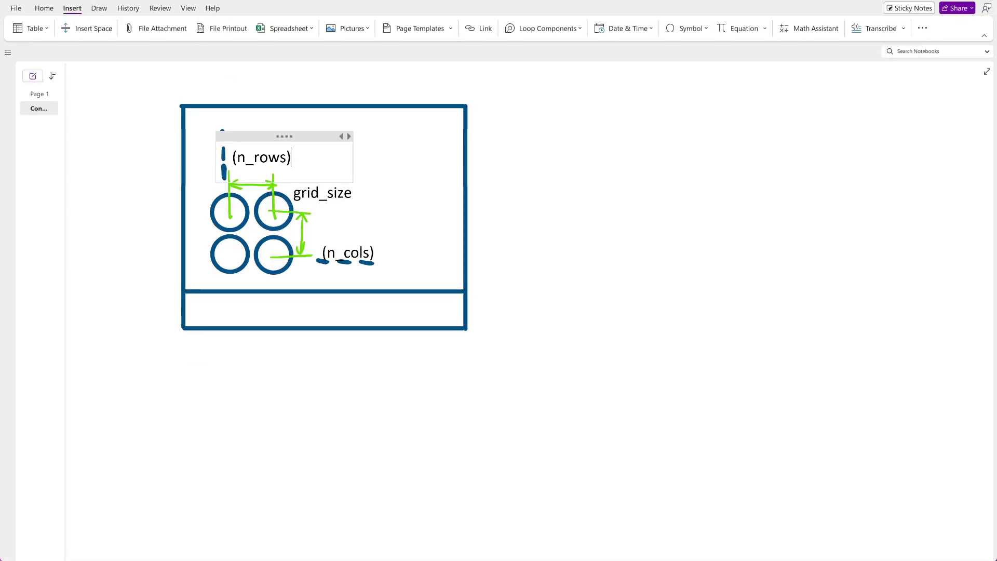
pyautogui.click(153, 239)
# - Draw green dimension arrows for the front view's overall width, the upper section's height and the base strip's height
pyautogui.hotkey('alt', 'd')
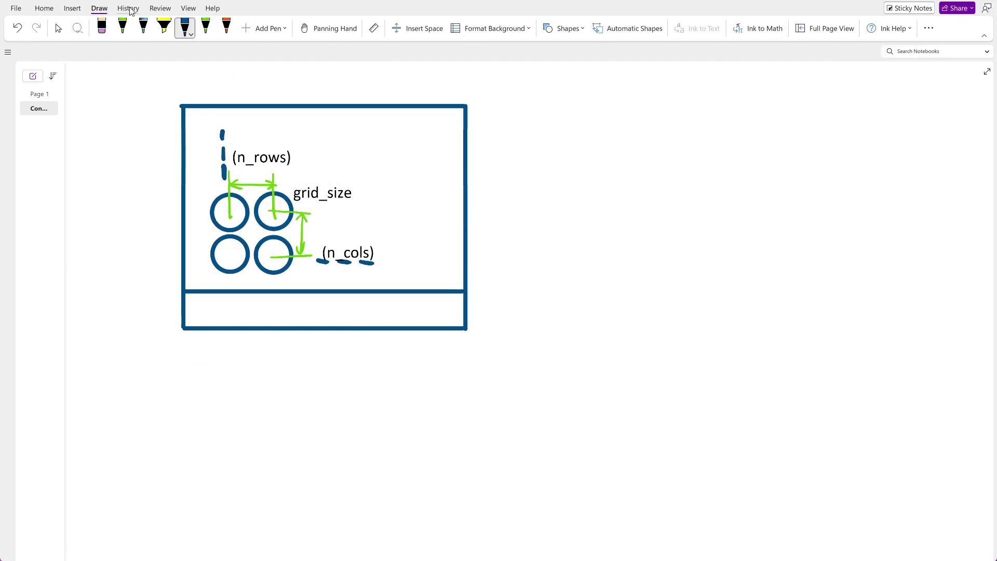
pyautogui.click(206, 28)
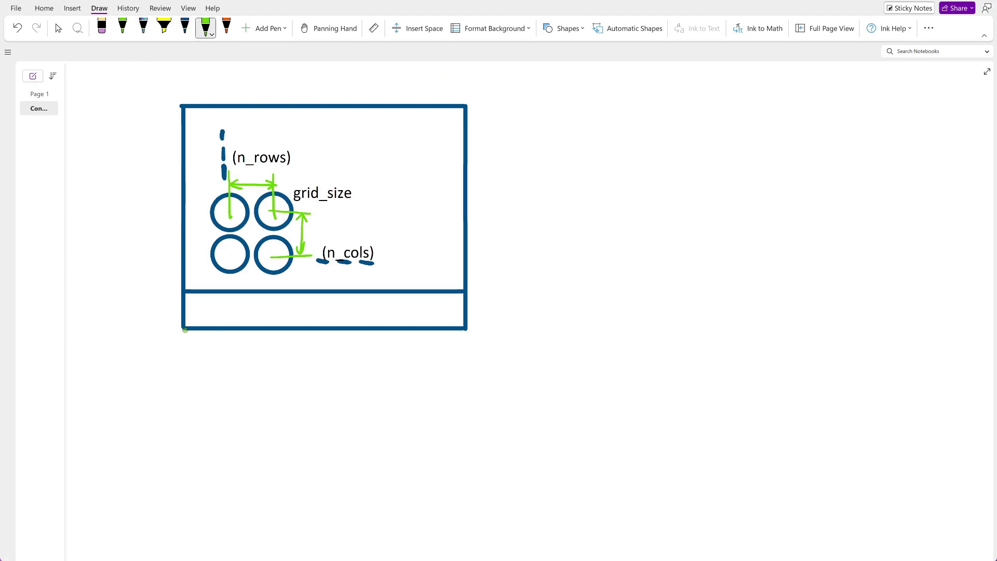
pyautogui.moveTo(183, 329); pyautogui.dragTo(180, 363)
pyautogui.moveTo(467, 328); pyautogui.dragTo(469, 359)
pyautogui.moveTo(179, 347); pyautogui.dragTo(468, 349)
pyautogui.moveTo(462, 106); pyautogui.dragTo(505, 108)
pyautogui.moveTo(464, 290); pyautogui.dragTo(503, 289)
pyautogui.moveTo(466, 327); pyautogui.dragTo(504, 328)
pyautogui.moveTo(482, 108); pyautogui.dragTo(480, 326)
# - Label the front view's outer dimensions total_width, upper_height and lower_height
pyautogui.press('Escape')
pyautogui.click(273, 379)
pyautogui.write('total_width')
pyautogui.click(491, 190)
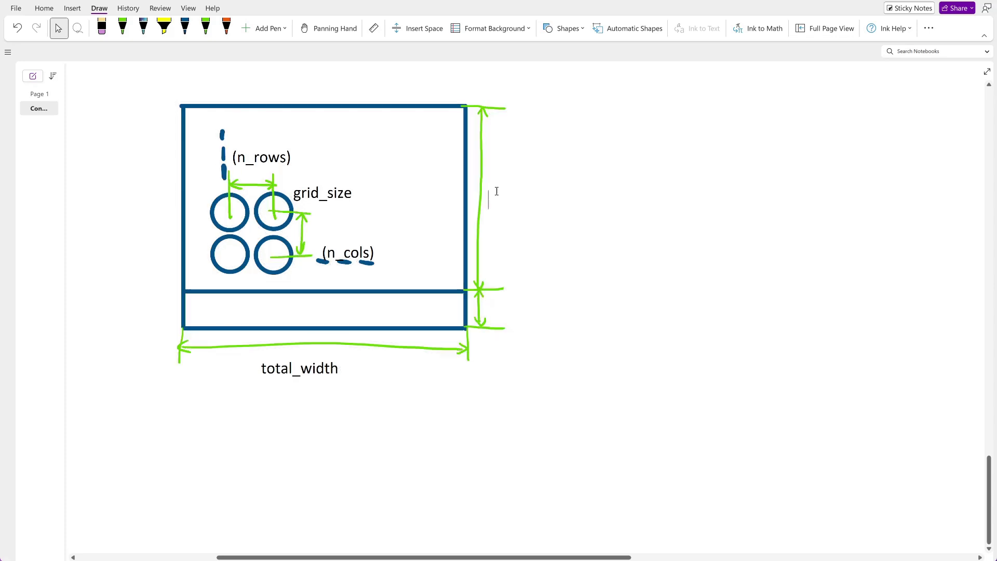
pyautogui.write('upper_height')
pyautogui.click(487, 305)
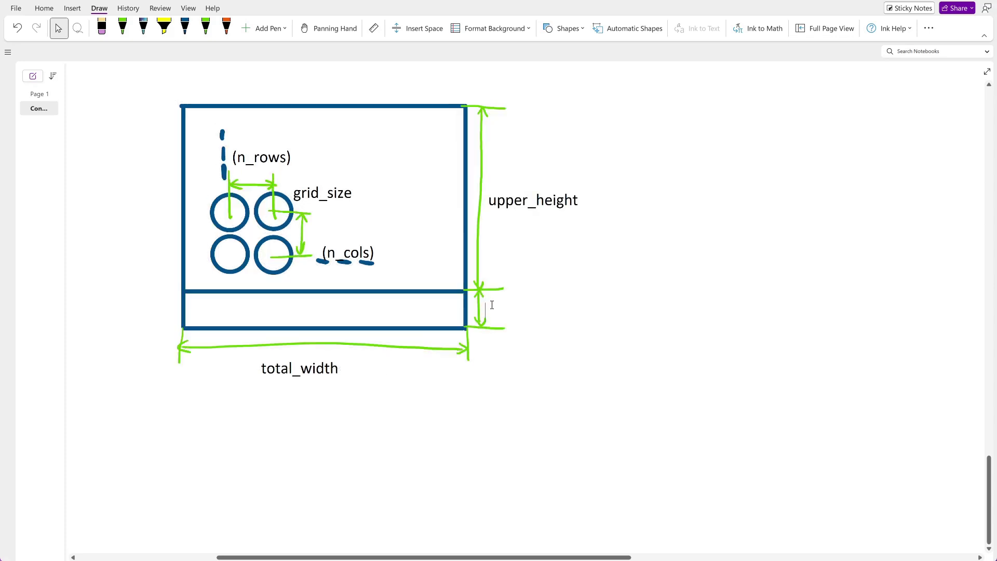
pyautogui.write('lower_height')
# - Draw a blue side view beside the front view: a wide base, a narrow centred upright and an inner U-shaped outline inside the base
pyautogui.click(185, 28)
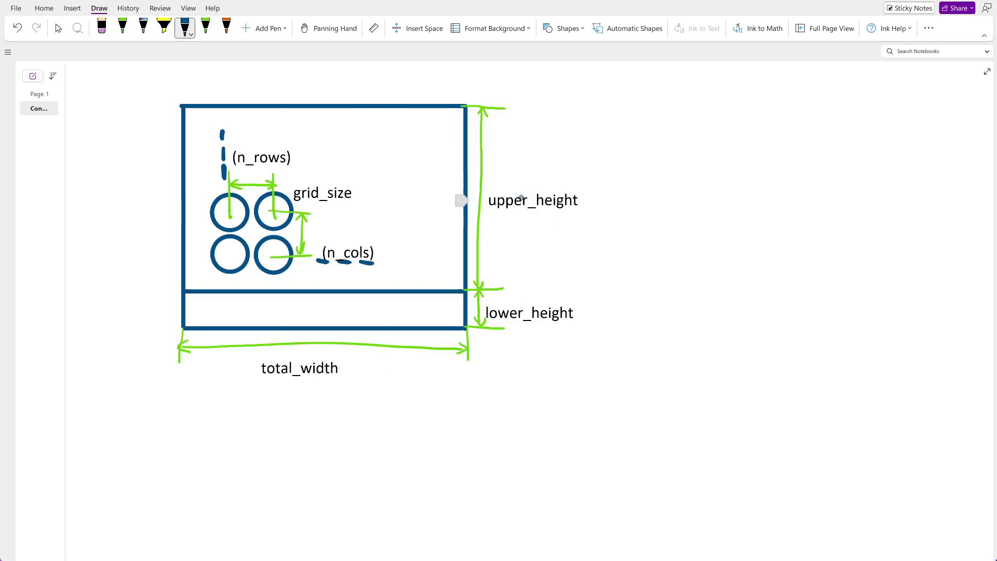
pyautogui.moveTo(671, 289)
pyautogui.mouseDown()
pyautogui.moveTo(855, 289)
pyautogui.moveTo(875, 328)
pyautogui.moveTo(668, 290)
pyautogui.mouseUp()
pyautogui.moveTo(746, 288)
pyautogui.mouseDown()
pyautogui.moveTo(746, 110)
pyautogui.moveTo(781, 284)
pyautogui.mouseUp()
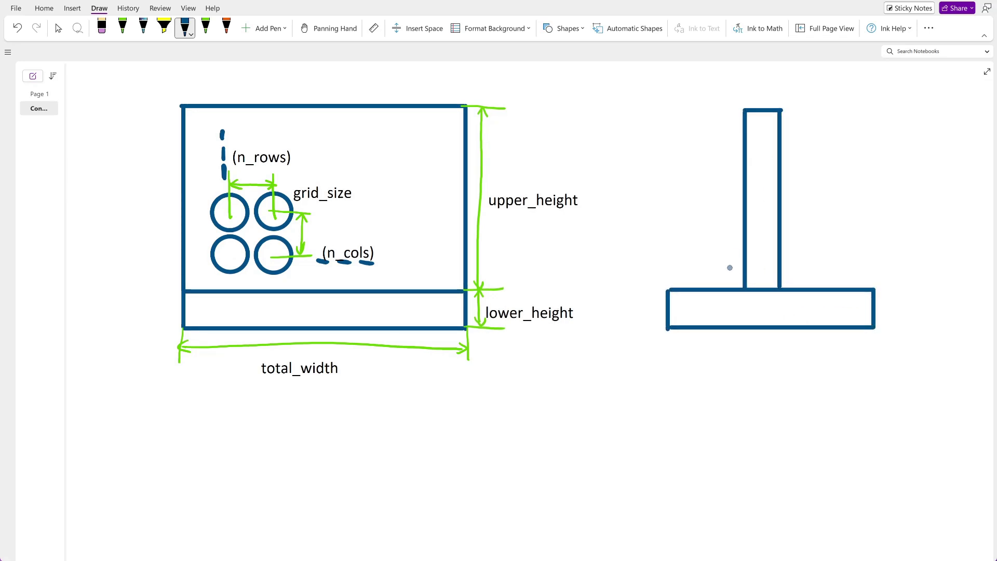
pyautogui.moveTo(680, 293)
pyautogui.mouseDown()
pyautogui.moveTo(825, 316)
pyautogui.moveTo(863, 293)
pyautogui.mouseUp()
# - Dimension the side view's base width in green and label it with a copy of the upper_height text
pyautogui.click(206, 29)
pyautogui.moveTo(669, 329); pyautogui.dragTo(669, 359)
pyautogui.moveTo(670, 348); pyautogui.dragTo(873, 341)
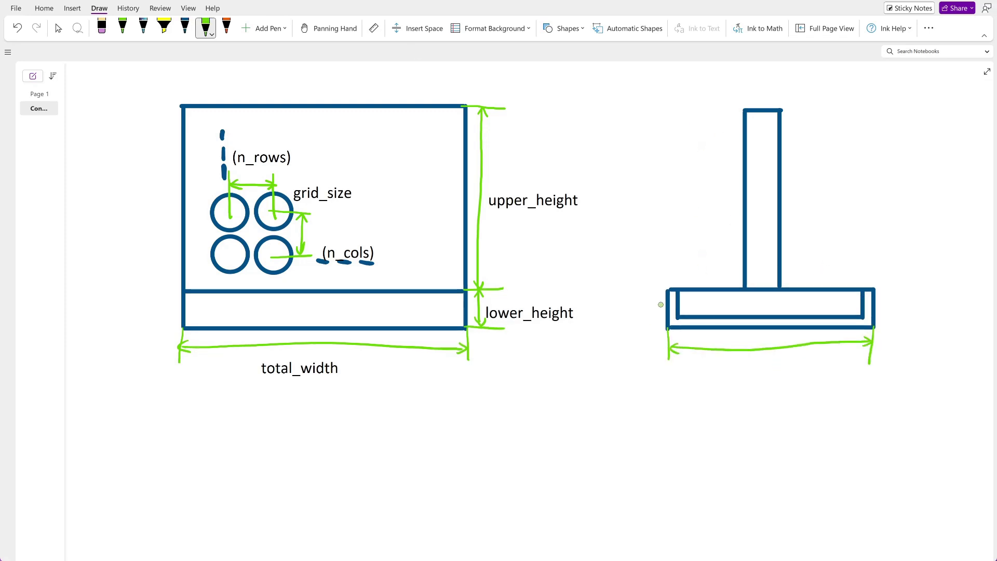
pyautogui.click(59, 28)
pyautogui.click(572, 183)
pyautogui.hotkey('ctrl', 'c')
pyautogui.click(743, 376)
pyautogui.hotkey('ctrl', 'v')
pyautogui.moveTo(783, 357); pyautogui.dragTo(754, 341)
pyautogui.click(711, 419)
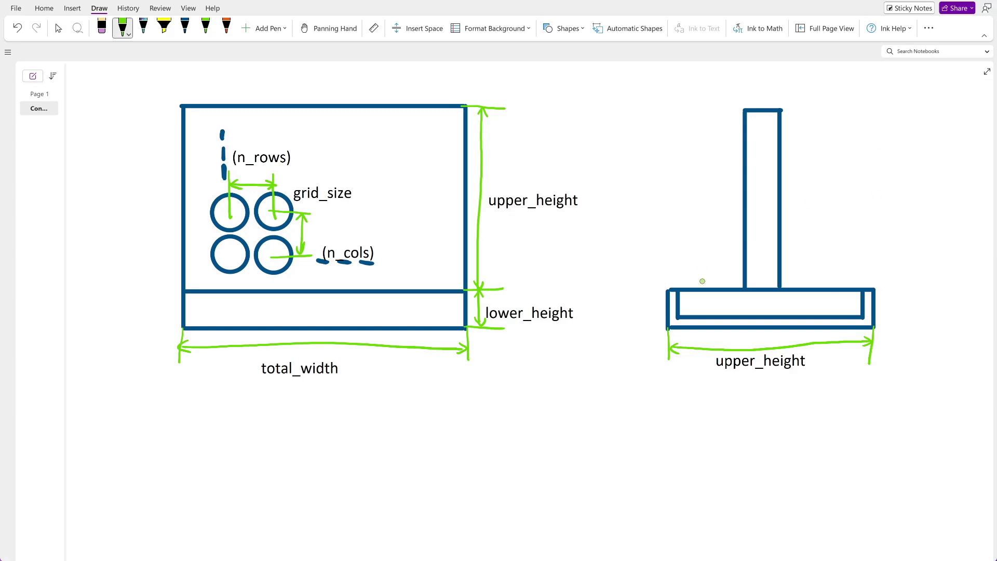
# - Dimension the thickness of the side view base's side wall in green and label it standard_wall
pyautogui.moveTo(668, 264)
pyautogui.mouseDown()
pyautogui.moveTo(668, 288)
pyautogui.moveTo(680, 288)
pyautogui.mouseUp()
pyautogui.moveTo(653, 276); pyautogui.dragTo(668, 276)
pyautogui.moveTo(693, 275); pyautogui.dragTo(663, 282)
pyautogui.moveTo(686, 270); pyautogui.dragTo(686, 281)
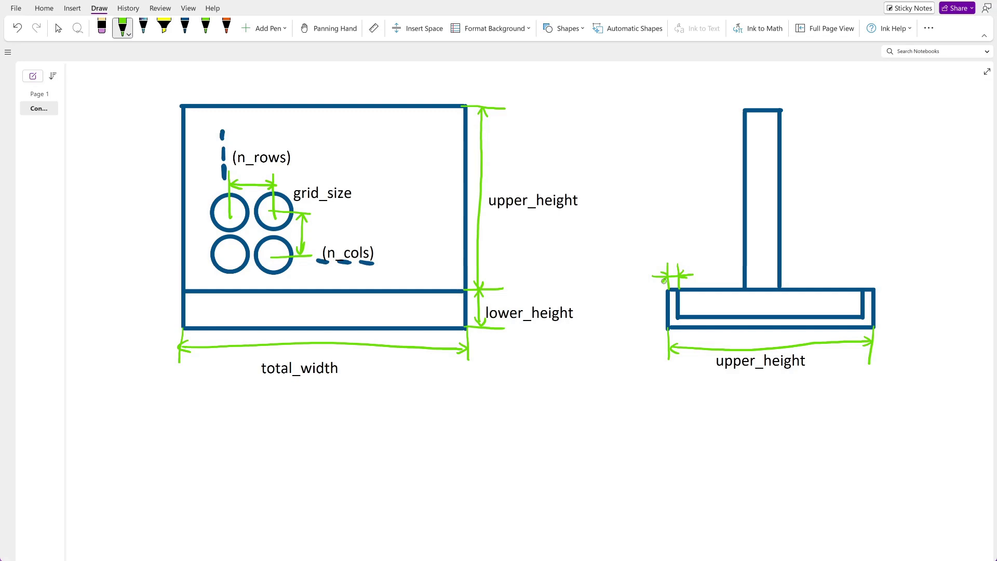
pyautogui.click(557, 268)
pyautogui.write('standard_wall')
pyautogui.click(721, 467)
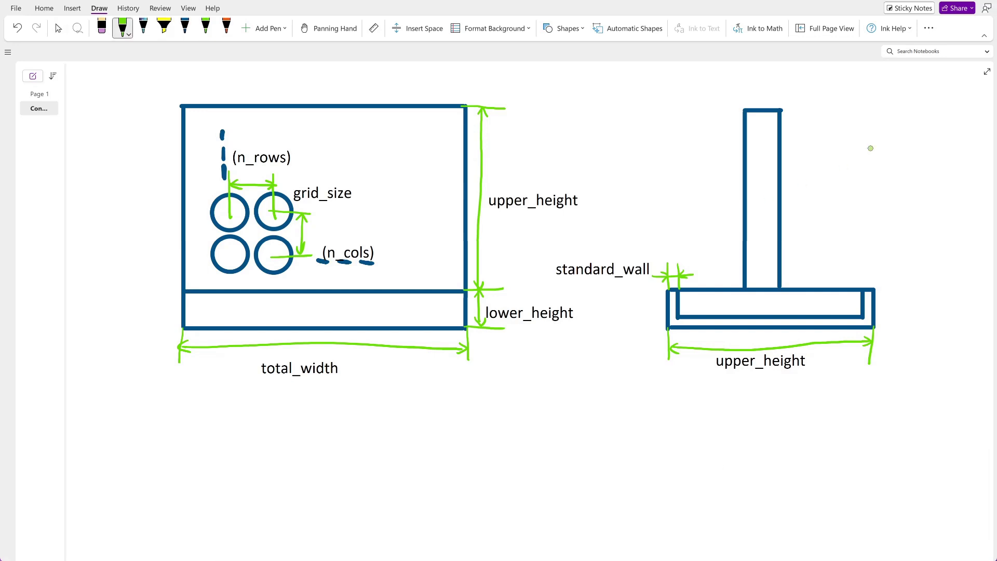
# - Dimension the depth of the base's inner recess in green and label it "grid_size x 110%"
pyautogui.moveTo(811, 307); pyautogui.dragTo(823, 292)
pyautogui.press('Escape')
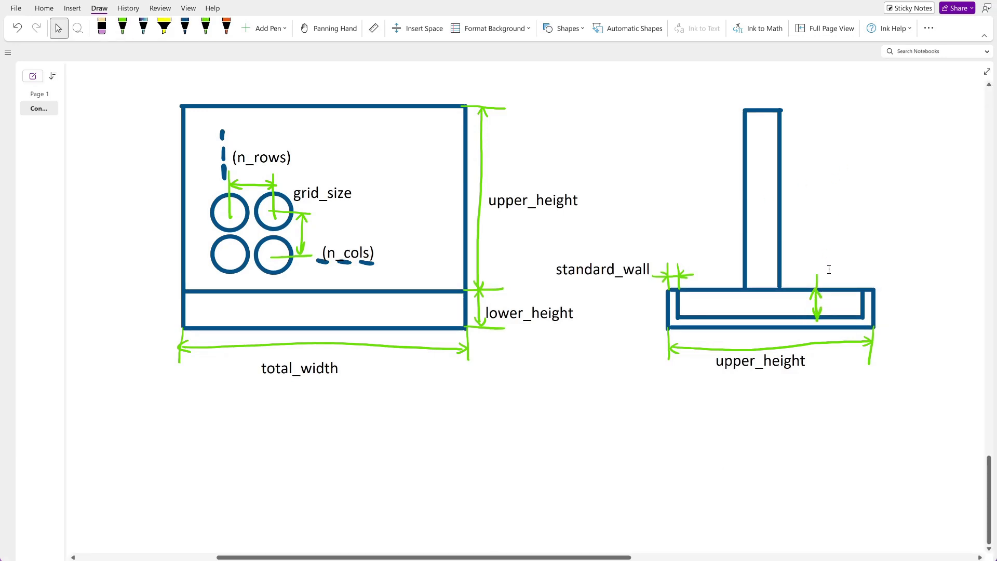
pyautogui.click(829, 270)
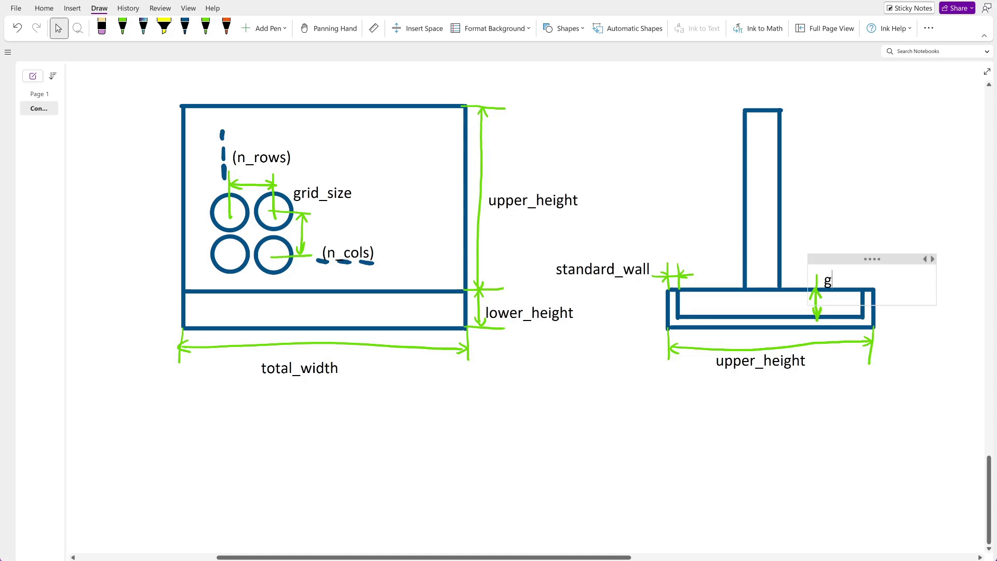
pyautogui.write('grid_size ')
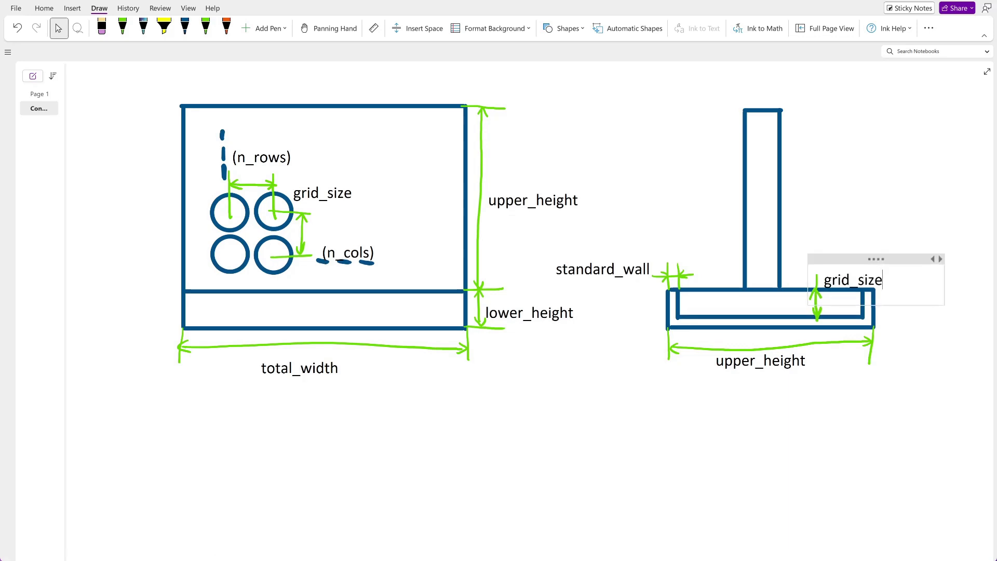
pyautogui.write('x')
pyautogui.press('BackSpace')
pyautogui.write('x 110%')
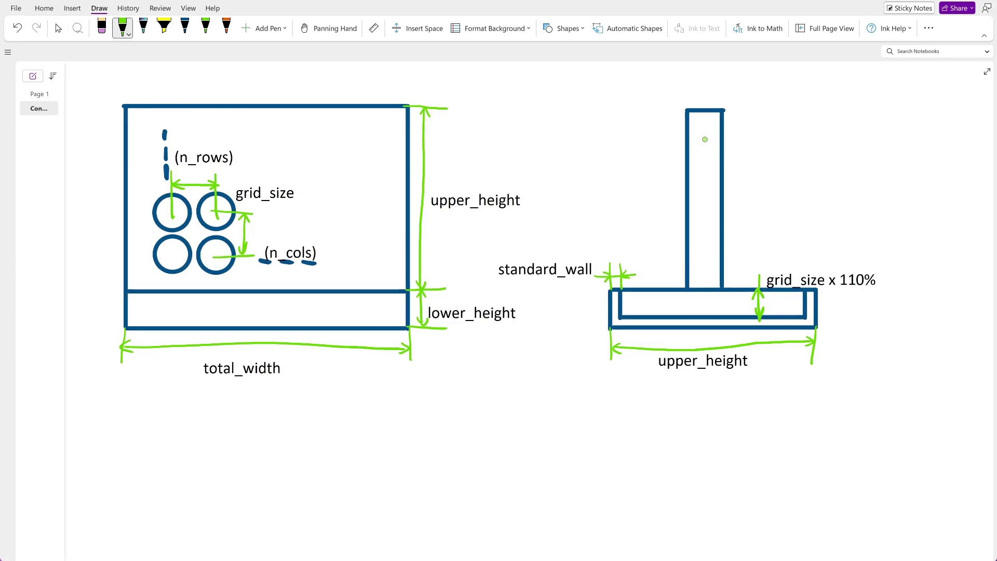
# - Draw an orange rectangle inside the upper part of the upright, dimension its height in green and label it grid_size
pyautogui.click(226, 28)
pyautogui.moveTo(694, 169)
pyautogui.mouseDown()
pyautogui.moveTo(716, 137)
pyautogui.moveTo(716, 152)
pyautogui.moveTo(694, 169)
pyautogui.mouseUp()
pyautogui.click(206, 29)
pyautogui.moveTo(716, 138); pyautogui.dragTo(741, 140)
pyautogui.moveTo(716, 169); pyautogui.dragTo(741, 166)
pyautogui.moveTo(737, 140); pyautogui.dragTo(736, 165)
pyautogui.click(59, 28)
pyautogui.click(751, 159)
pyautogui.write('grid_size')
pyautogui.moveTo(797, 138); pyautogui.dragTo(785, 117)
pyautogui.click(955, 213)
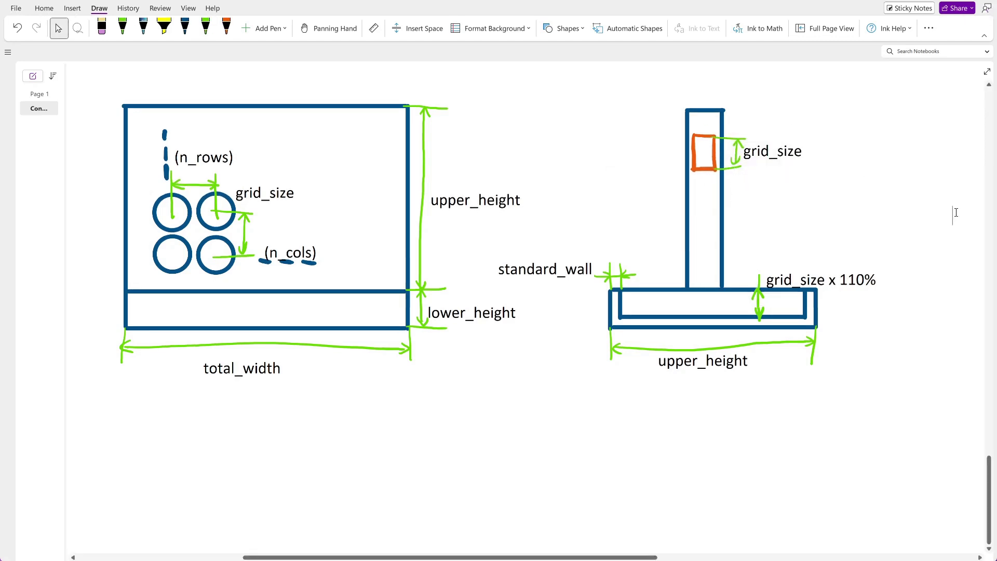
# - Dimension the gap between the orange rectangle and the upright's edge in green and label it min_wall
pyautogui.click(205, 28)
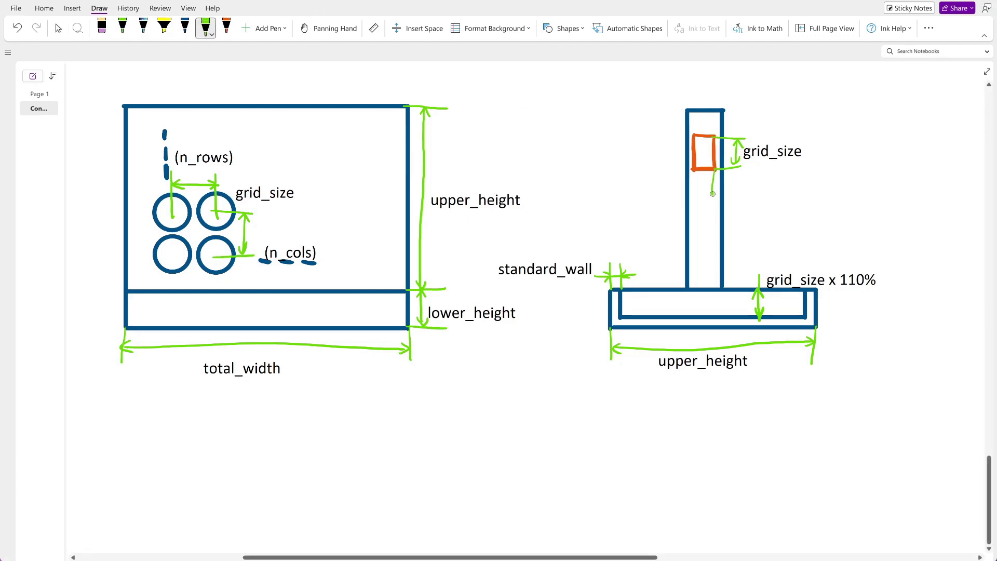
pyautogui.hotkey('ctrl', 'z')
pyautogui.moveTo(706, 182)
pyautogui.mouseDown()
pyautogui.moveTo(742, 186)
pyautogui.moveTo(716, 190)
pyautogui.mouseUp()
pyautogui.click(58, 28)
pyautogui.click(719, 207)
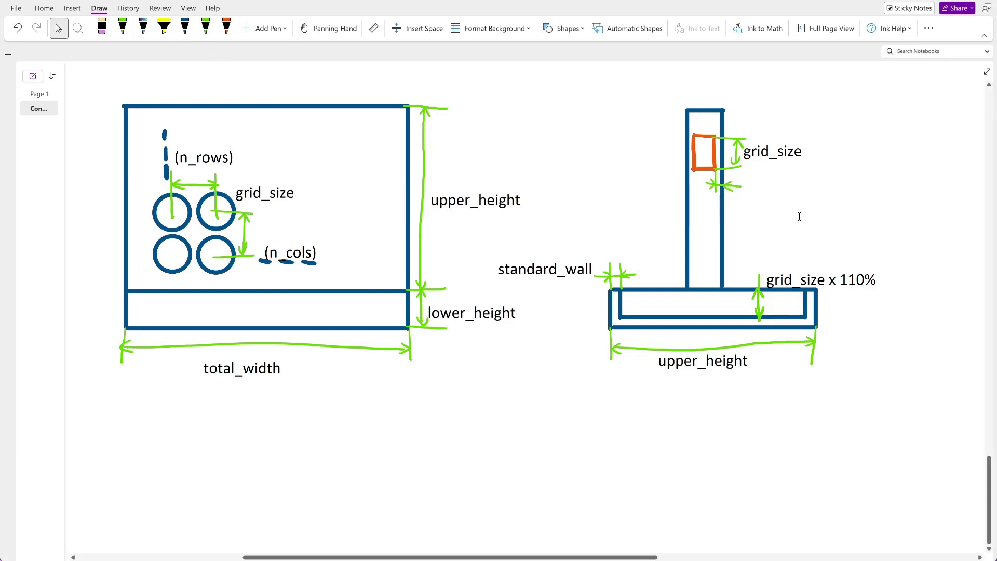
pyautogui.press('alt')
pyautogui.click(748, 188)
pyautogui.click(740, 208)
pyautogui.click(746, 192)
pyautogui.click(748, 204)
pyautogui.write('min_wall')
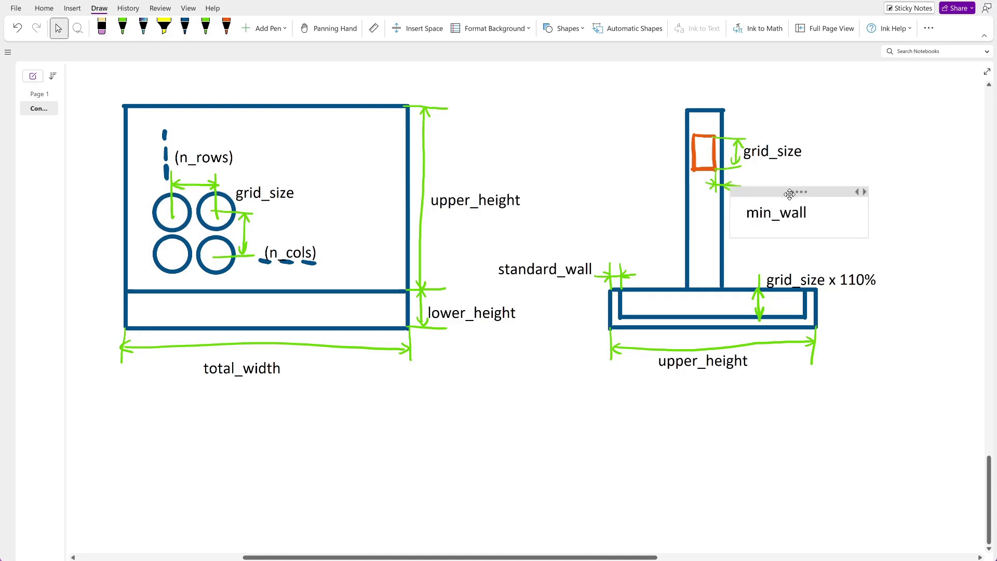
pyautogui.moveTo(790, 195); pyautogui.dragTo(786, 164)
pyautogui.click(926, 236)
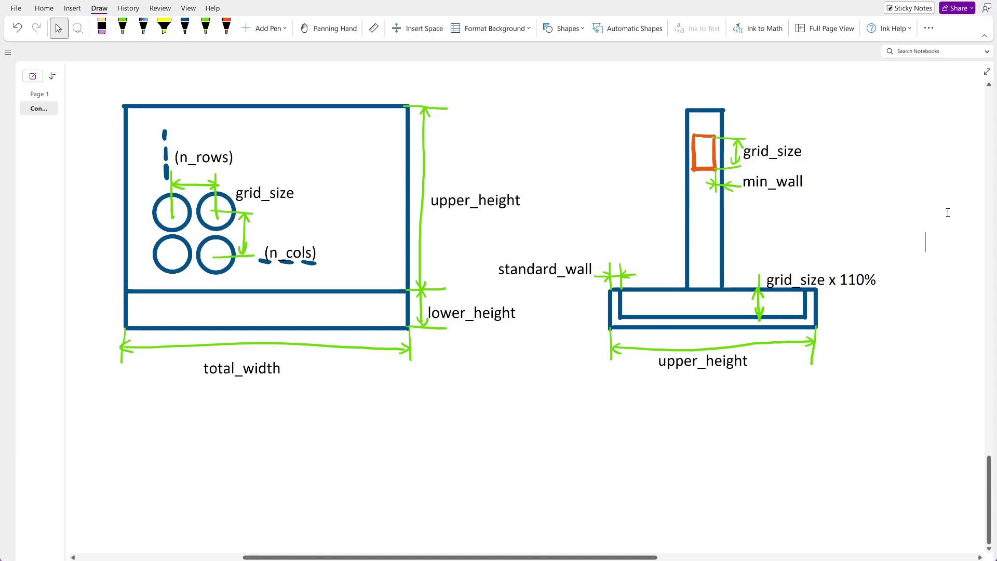
# - Dimension the upright's width above its top edge in green and label it upper_thickness
pyautogui.click(122, 26)
pyautogui.moveTo(688, 90); pyautogui.dragTo(689, 110)
pyautogui.moveTo(721, 88); pyautogui.dragTo(722, 109)
pyautogui.moveTo(682, 100); pyautogui.dragTo(737, 99)
pyautogui.moveTo(716, 94); pyautogui.dragTo(715, 104)
pyautogui.click(59, 28)
pyautogui.click(745, 97)
pyautogui.write('upper_thickness')
pyautogui.scroll(1, 788, 450)
pyautogui.click(788, 450)
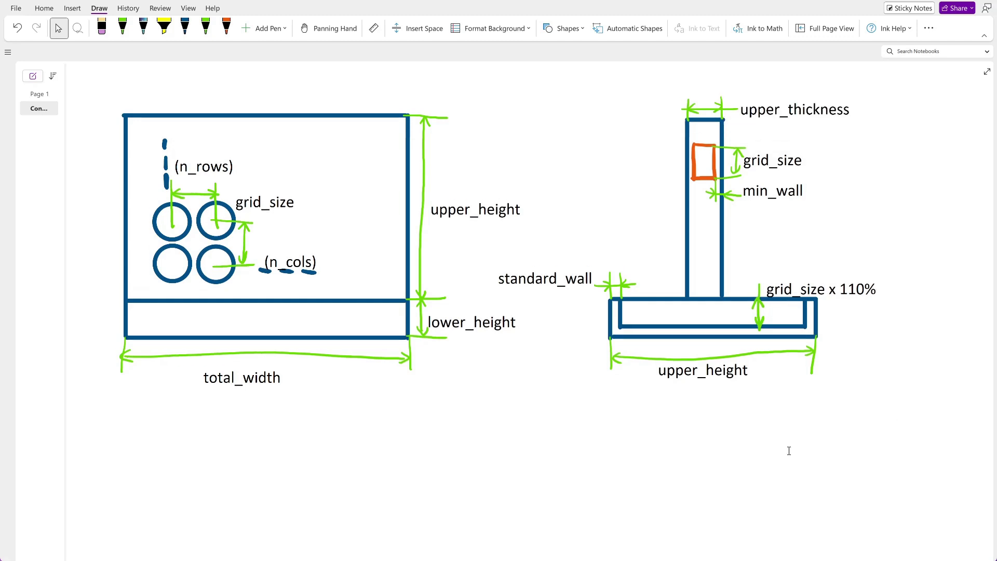
# - Draw two adjacent orange squares with a narrow gap near the front view's upper right corner
pyautogui.click(122, 26)
pyautogui.click(227, 26)
pyautogui.moveTo(347, 134); pyautogui.dragTo(378, 162)
pyautogui.moveTo(339, 135); pyautogui.dragTo(313, 174)
pyautogui.moveTo(338, 135); pyautogui.dragTo(342, 172)
# - Dimension the gap between the two orange squares in green and label it min_wall
pyautogui.click(205, 28)
pyautogui.moveTo(339, 133); pyautogui.dragTo(346, 99)
pyautogui.moveTo(330, 104)
pyautogui.mouseDown()
pyautogui.moveTo(380, 101)
pyautogui.moveTo(346, 102)
pyautogui.mouseUp()
pyautogui.click(58, 28)
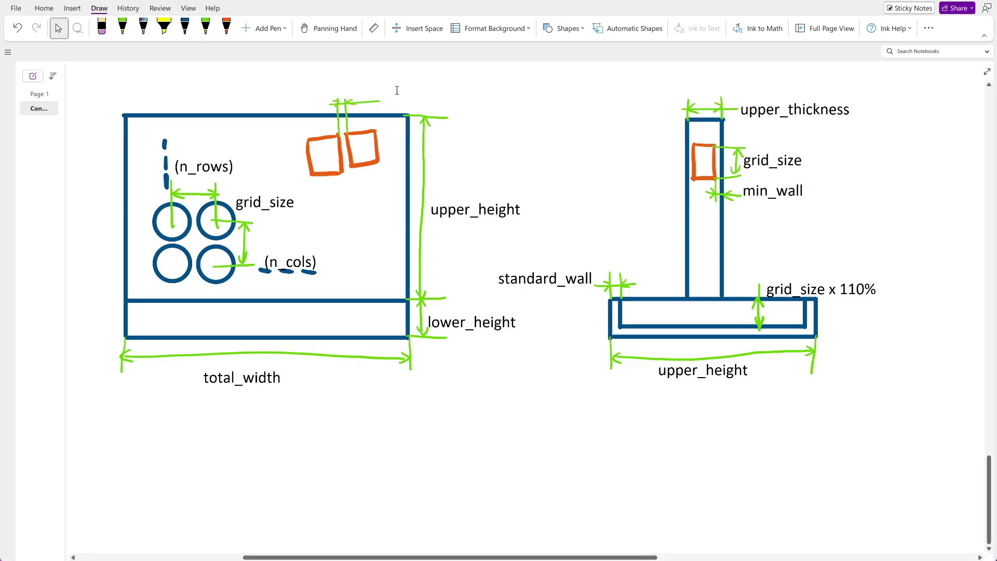
pyautogui.click(388, 97)
pyautogui.write('min_wall')
pyautogui.moveTo(407, 83); pyautogui.dragTo(405, 94)
pyautogui.click(536, 147)
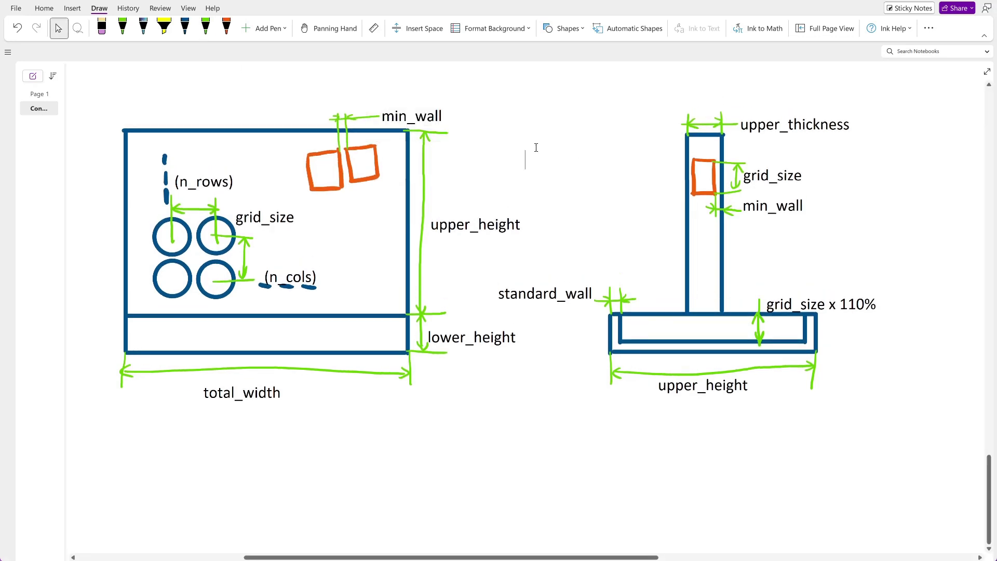
# - Add green dimensions beside the outer orange square and across the front view's side margin, and label the margin width_sides
pyautogui.click(122, 28)
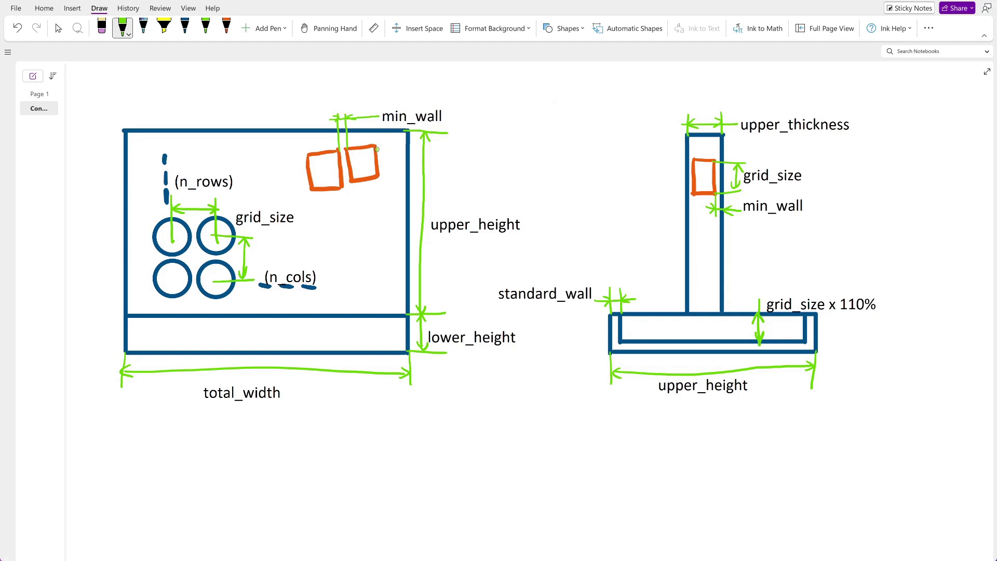
pyautogui.moveTo(384, 147)
pyautogui.mouseDown()
pyautogui.moveTo(385, 125)
pyautogui.moveTo(397, 121)
pyautogui.mouseUp()
pyautogui.moveTo(387, 199)
pyautogui.mouseDown()
pyautogui.moveTo(388, 211)
pyautogui.moveTo(476, 189)
pyautogui.mouseUp()
pyautogui.moveTo(403, 191); pyautogui.dragTo(402, 202)
pyautogui.moveTo(394, 192); pyautogui.dragTo(395, 202)
pyautogui.click(59, 28)
pyautogui.click(451, 172)
pyautogui.write('width_sides')
pyautogui.click(497, 452)
pyautogui.click(123, 28)
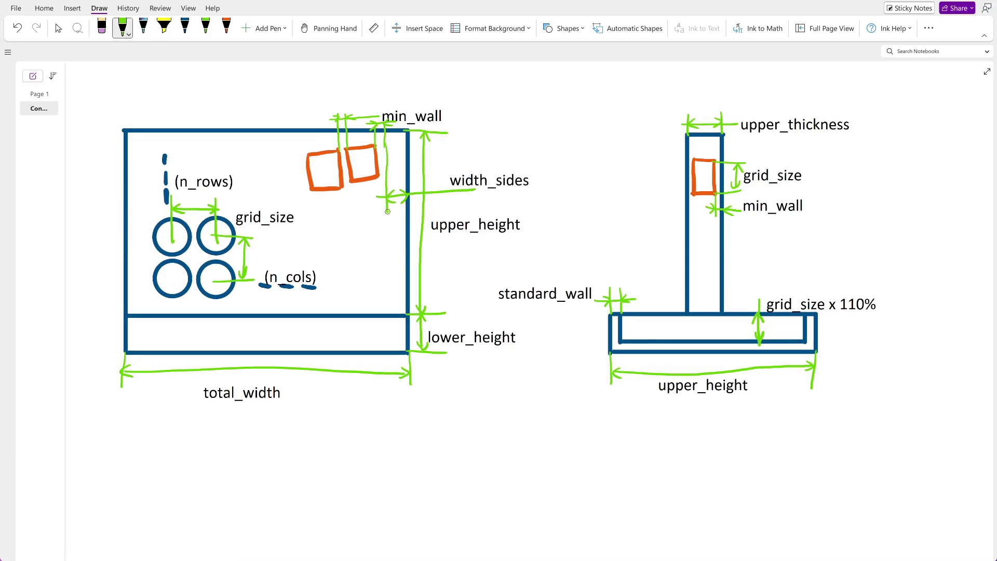
# - Draw a blue snap feature in the front view's lower right corner, with an arrow leading to an enlarged detail of its bump profile
pyautogui.click(185, 28)
pyautogui.moveTo(407, 287)
pyautogui.mouseDown()
pyautogui.moveTo(395, 287)
pyautogui.moveTo(387, 312)
pyautogui.moveTo(482, 414)
pyautogui.mouseUp()
pyautogui.moveTo(545, 415)
pyautogui.mouseDown()
pyautogui.moveTo(553, 456)
pyautogui.moveTo(580, 452)
pyautogui.mouseUp()
# - Dimension the gap at the lower end of the snap detail in green and label it clearance
pyautogui.click(205, 27)
pyautogui.press('Escape')
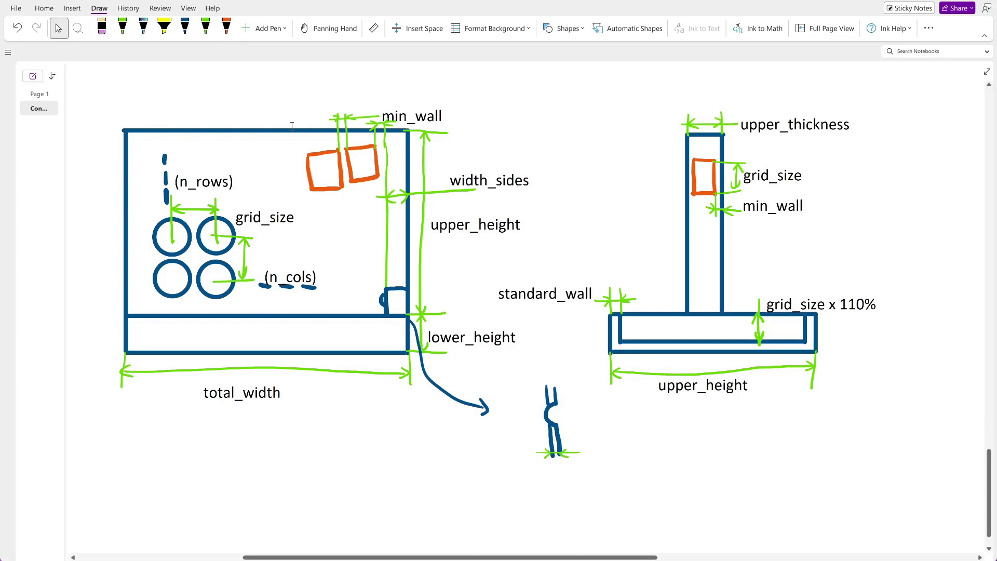
pyautogui.click(580, 453)
pyautogui.click(586, 453)
pyautogui.write('clearance')
# - Dimension the bump overlap in the snap detail in green and label it snap_interference
pyautogui.click(122, 28)
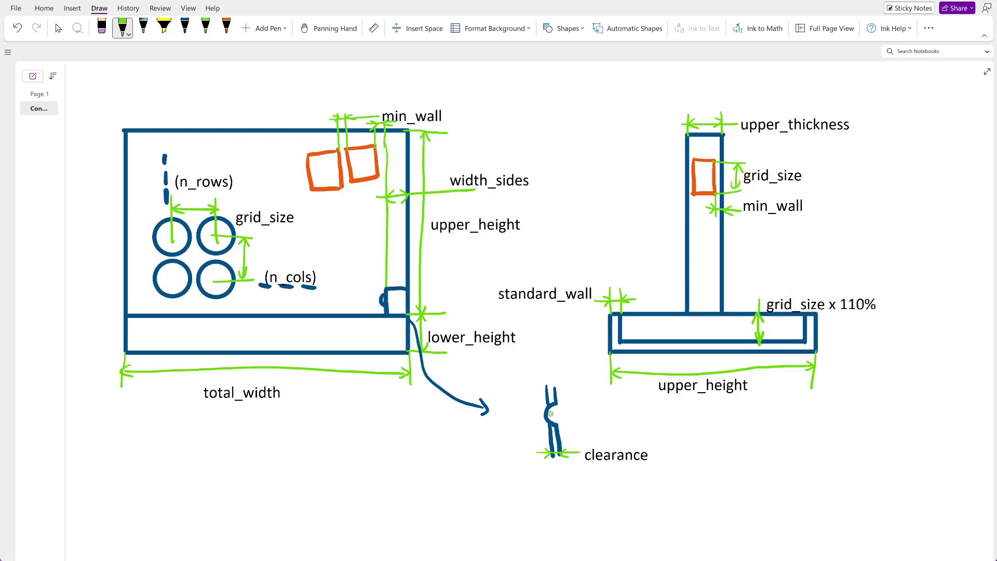
pyautogui.moveTo(549, 413); pyautogui.dragTo(552, 423)
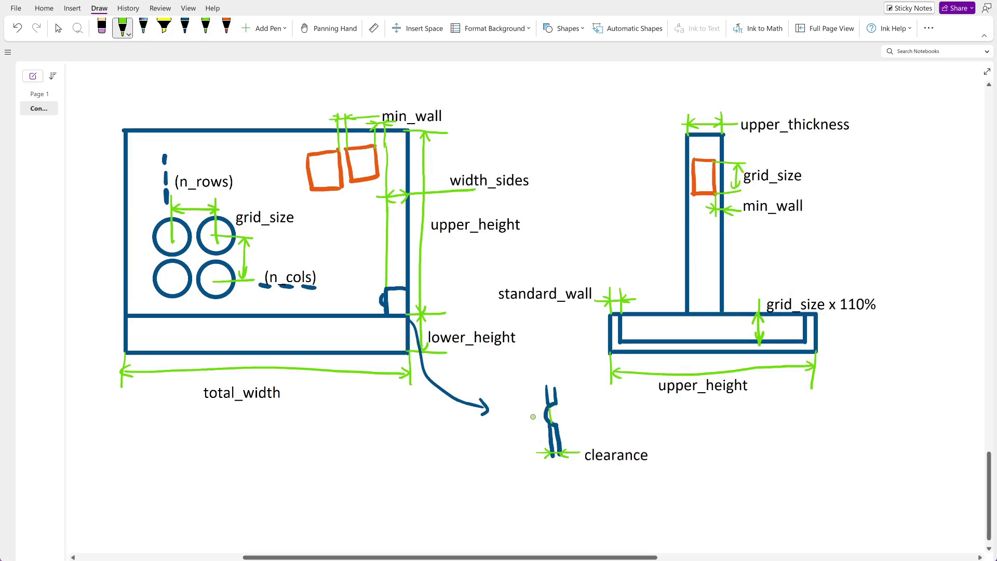
pyautogui.moveTo(556, 411); pyautogui.dragTo(556, 418)
pyautogui.press('Escape')
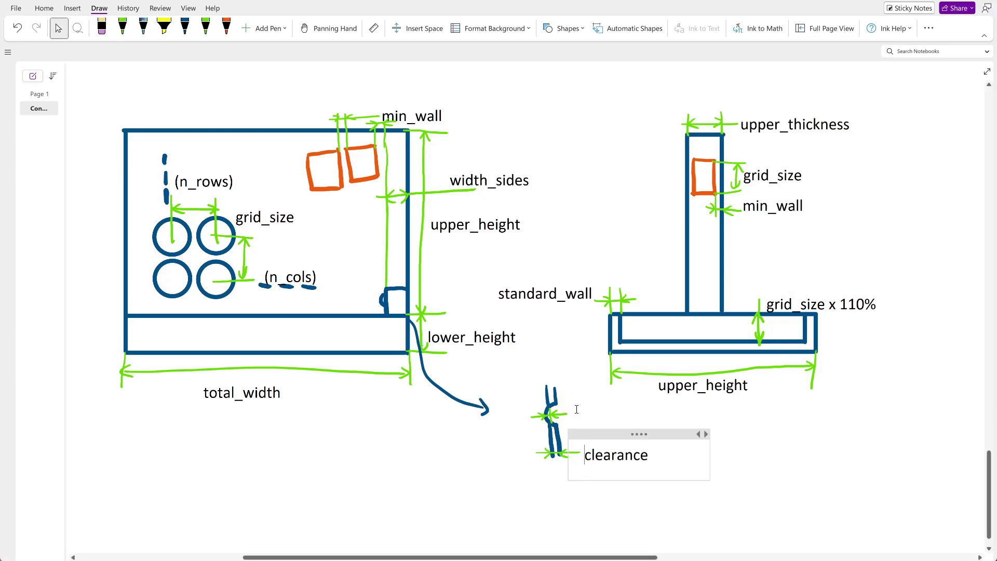
pyautogui.click(574, 408)
pyautogui.write('snap')
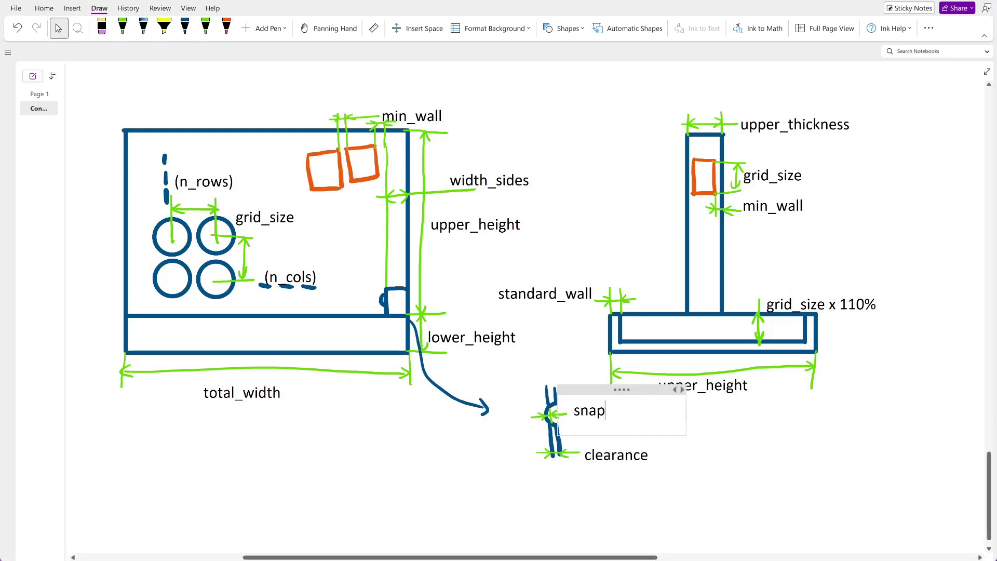
pyautogui.write('_interference')
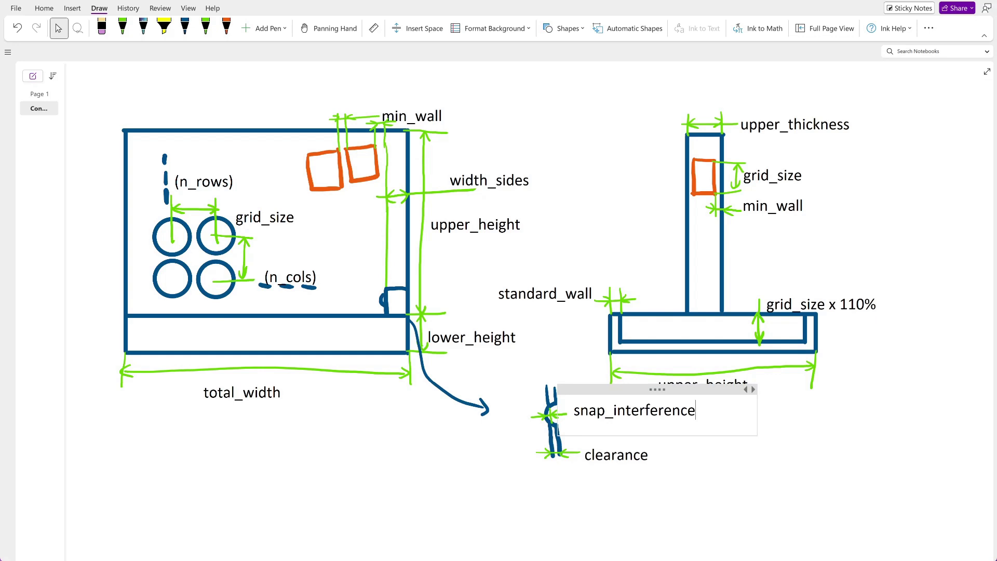
pyautogui.click(588, 506)
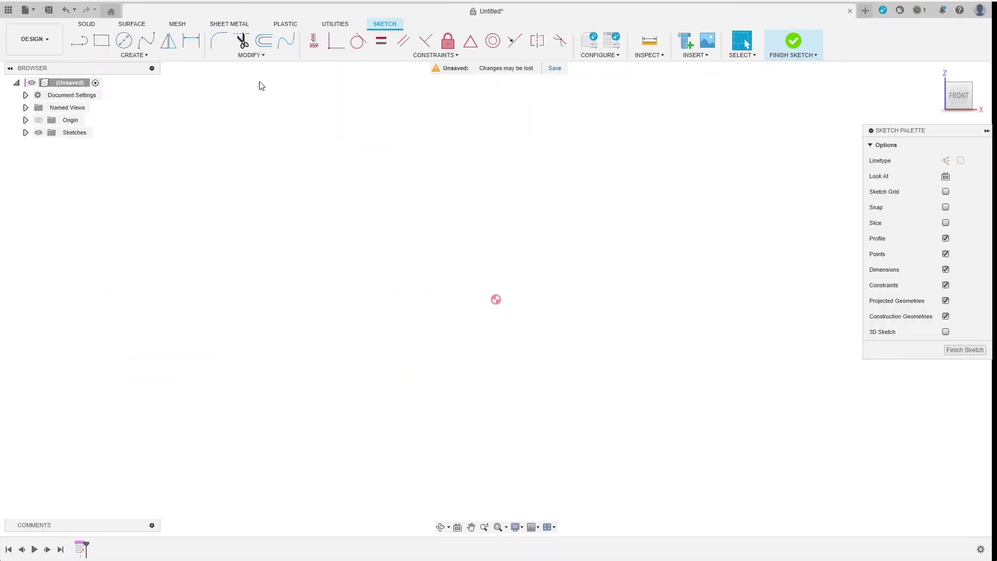
# - In Fusion's parameter list, add a user parameter grid_size of 15 mm
pyautogui.click(251, 56)
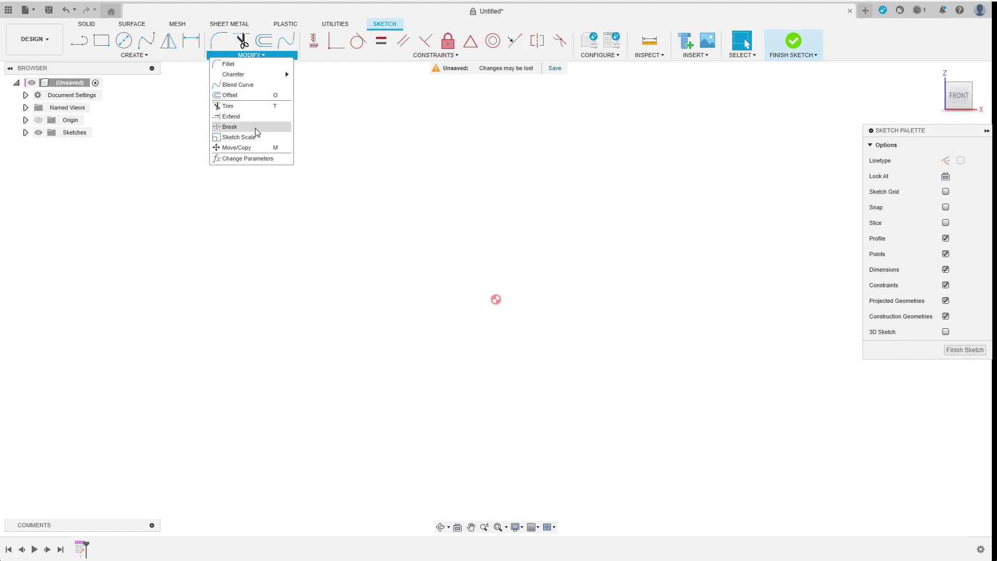
pyautogui.click(253, 159)
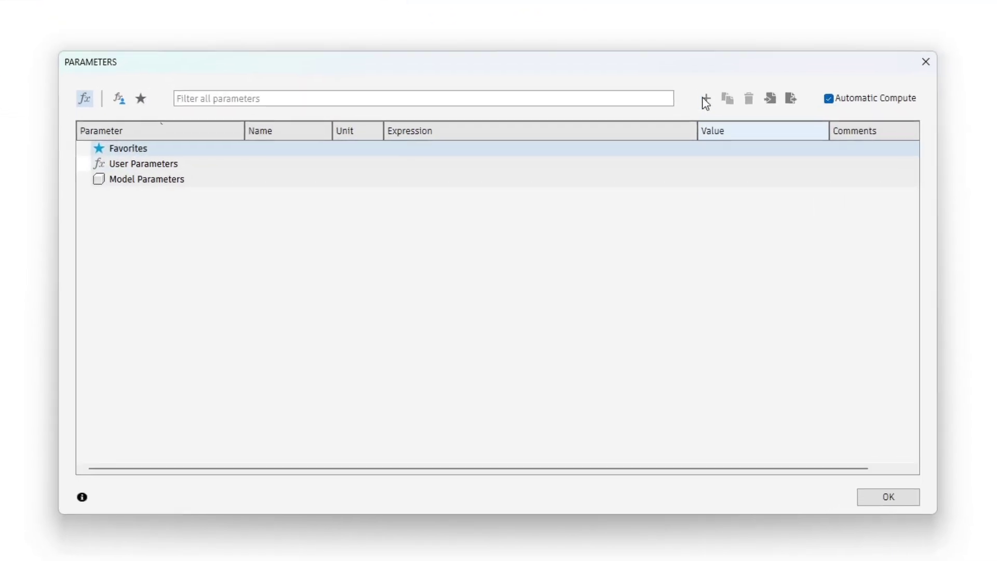
pyautogui.click(639, 152)
pyautogui.write('grid')
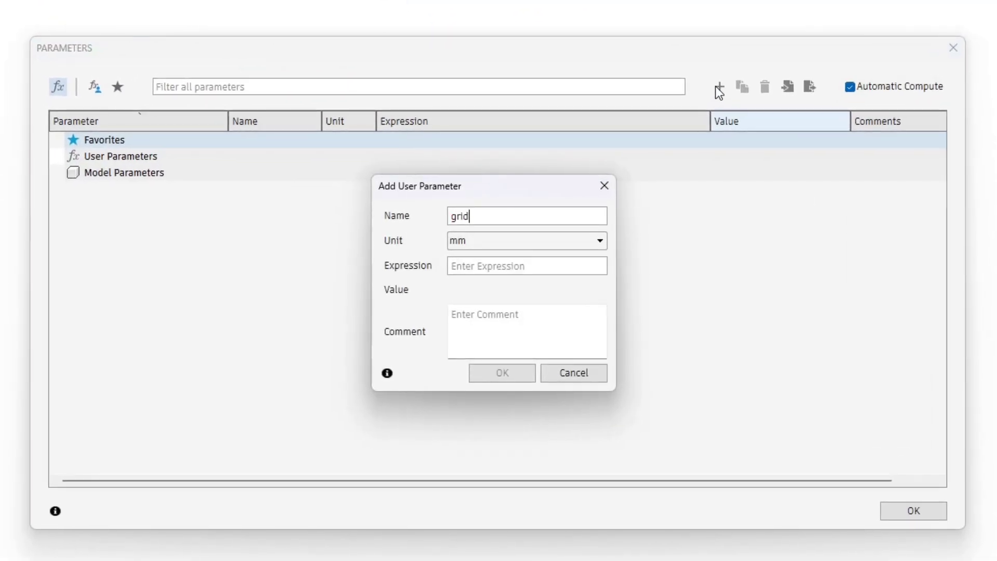
pyautogui.write('_15')
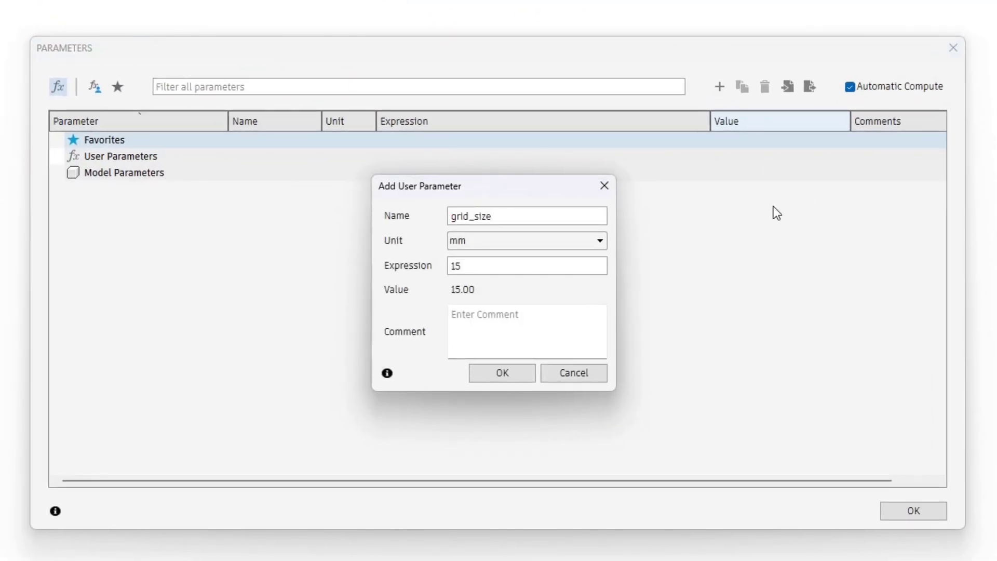
pyautogui.click(507, 374)
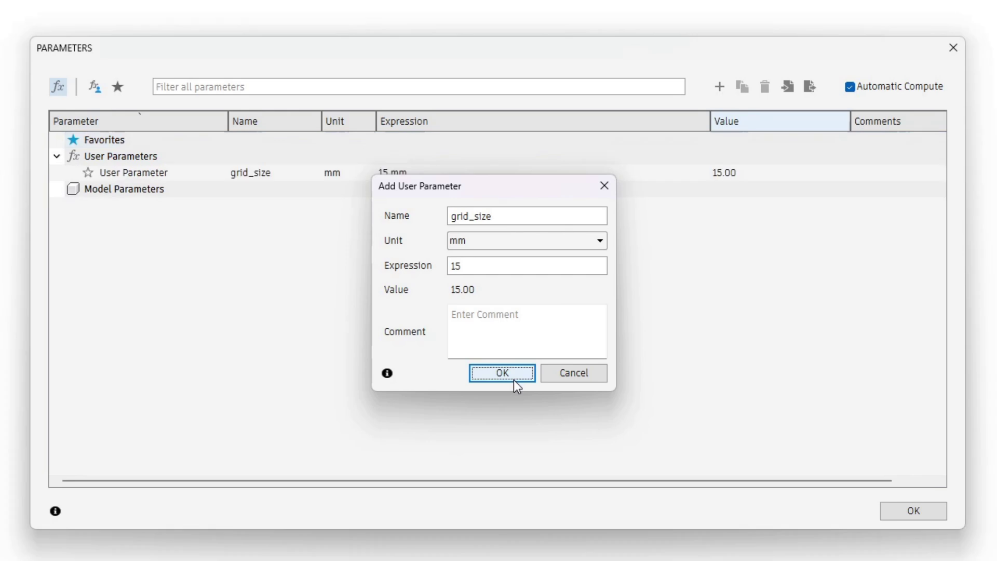
# - Add a unitless user parameter n_rows with the value 6
pyautogui.click(719, 87)
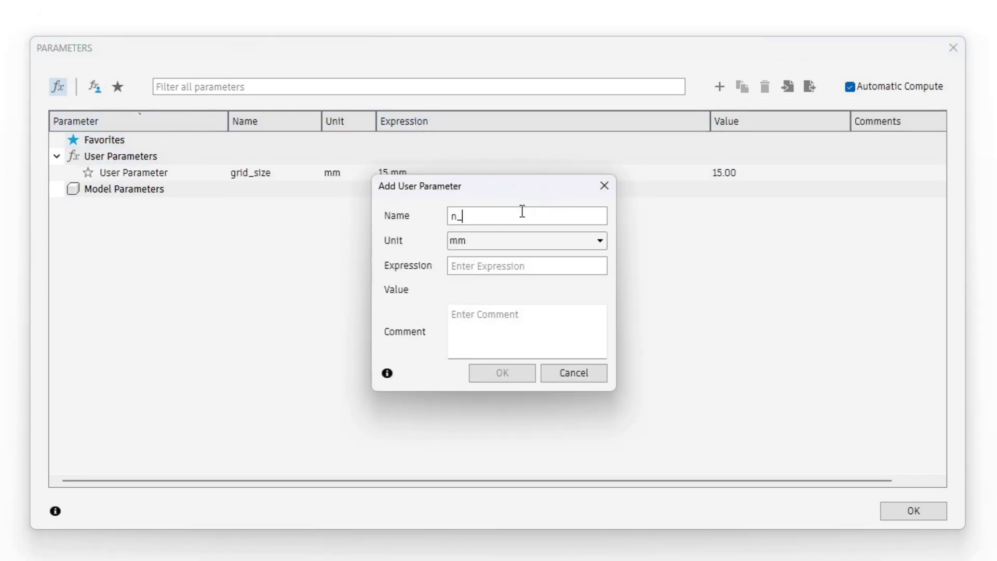
pyautogui.click(489, 241)
pyautogui.click(478, 256)
pyautogui.click(473, 266)
pyautogui.write('6')
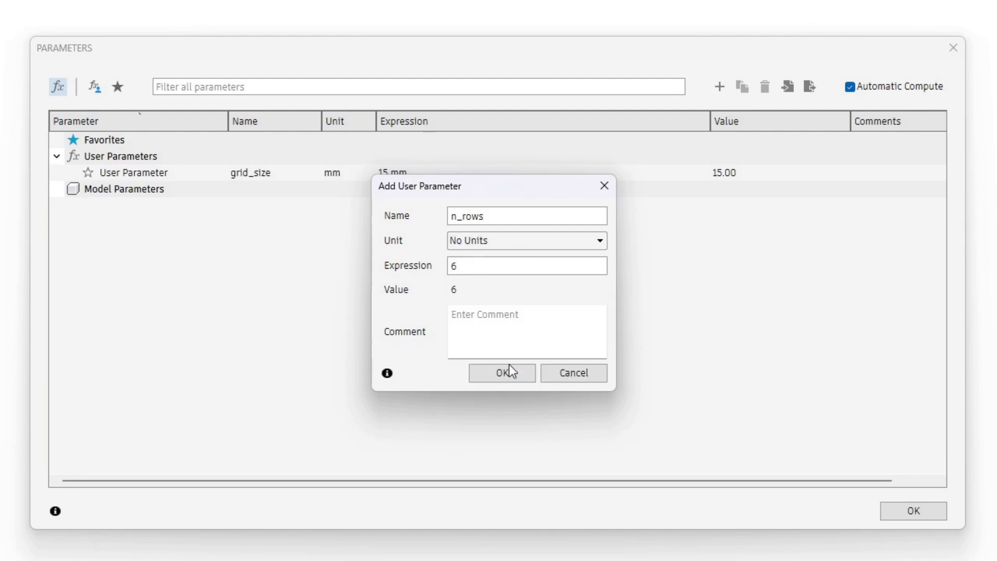
pyautogui.click(506, 374)
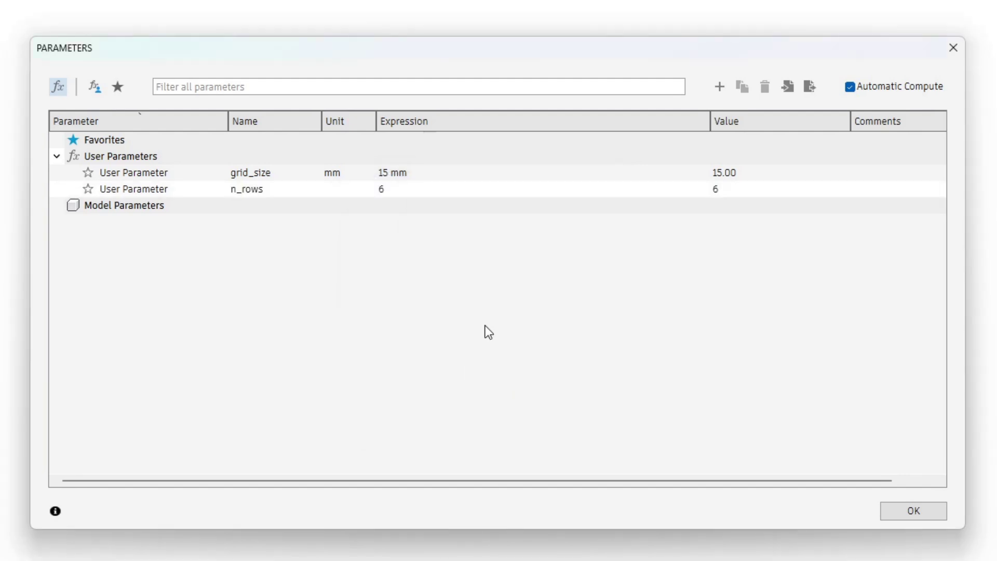
# - Add a unitless user parameter n_cols with the value 7
pyautogui.click(718, 91)
pyautogui.write('n_cols')
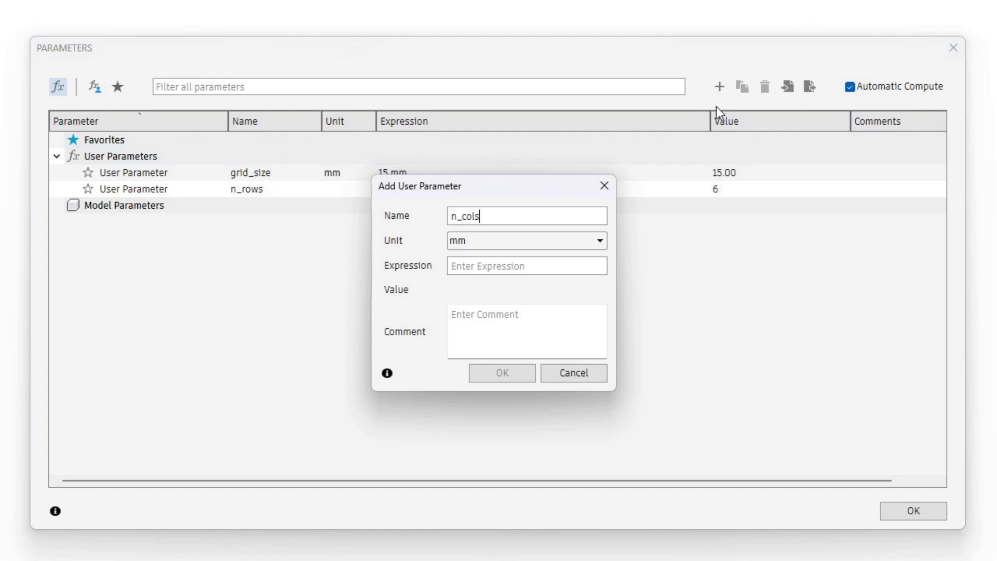
pyautogui.click(481, 245)
pyautogui.click(483, 256)
pyautogui.click(474, 268)
pyautogui.write('7')
pyautogui.click(517, 374)
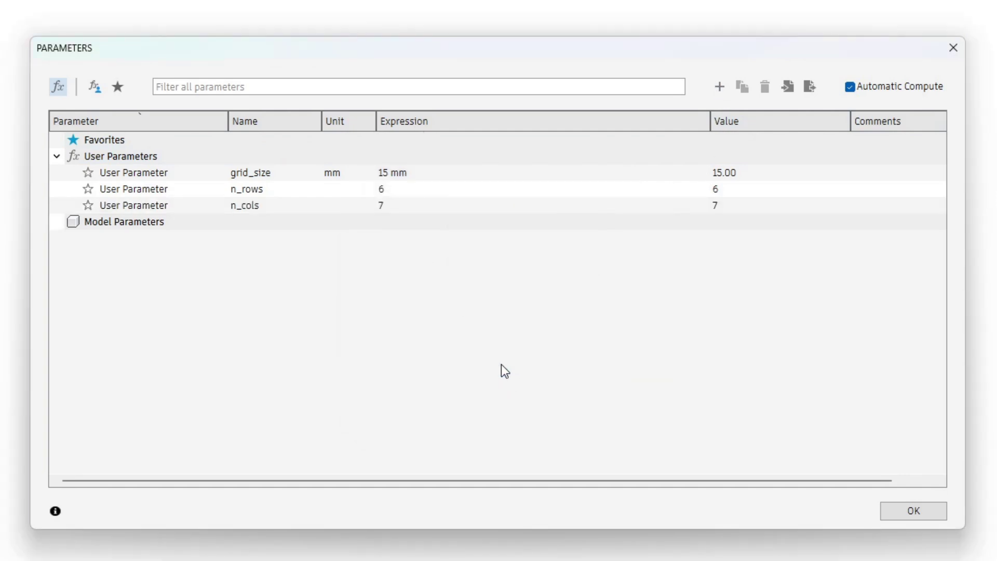
# - Add a user parameter standard_wall of 1.6 mm
pyautogui.click(720, 87)
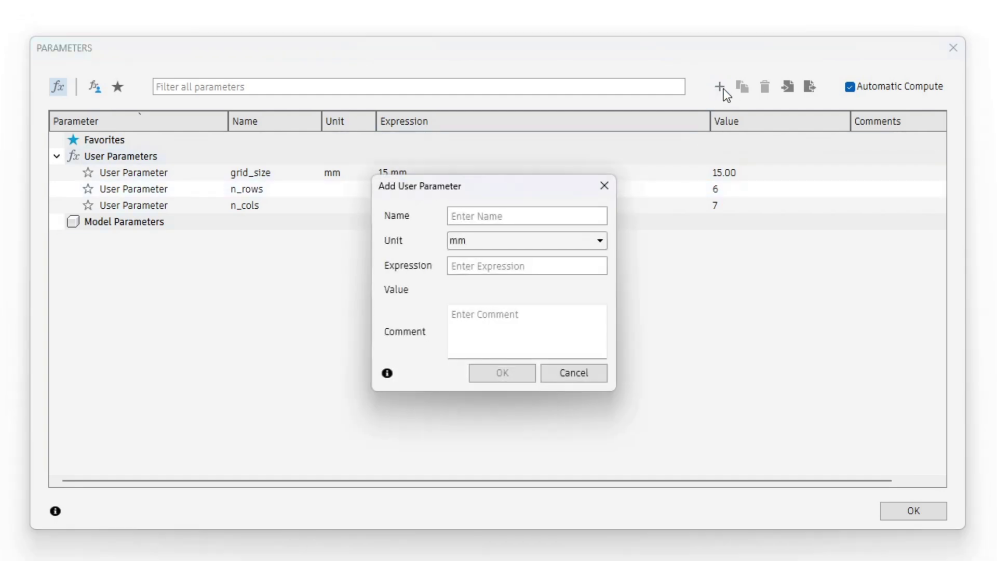
pyautogui.write('standar')
pyautogui.write('d_wall')
pyautogui.write('1.6')
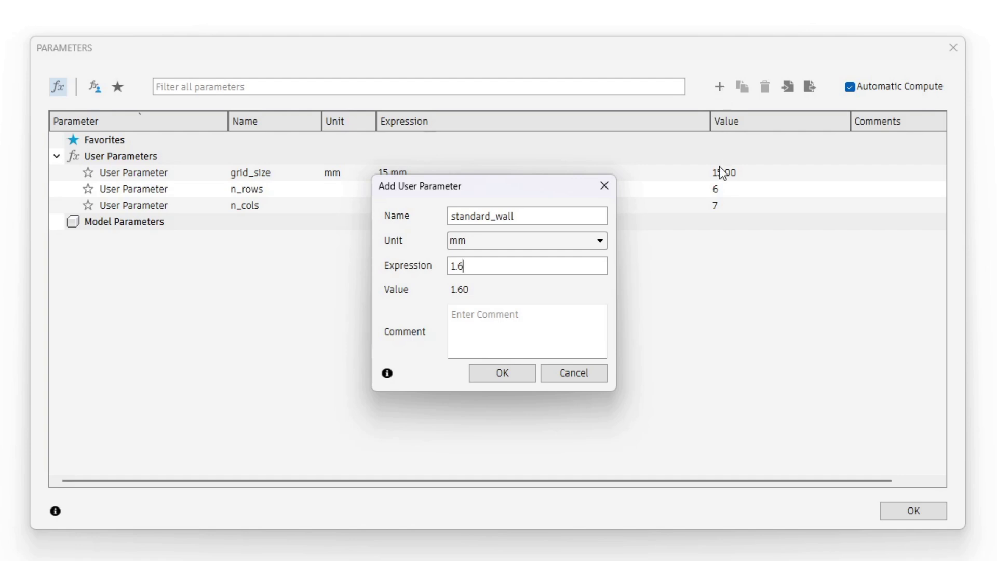
pyautogui.click(503, 372)
# - Add a user parameter min_wall of 0.8 mm
pyautogui.click(720, 87)
pyautogui.write('min_wall')
pyautogui.click(550, 269)
pyautogui.write('.8')
pyautogui.click(515, 372)
# - Add a user parameter width_sides of 4 mm
pyautogui.click(720, 86)
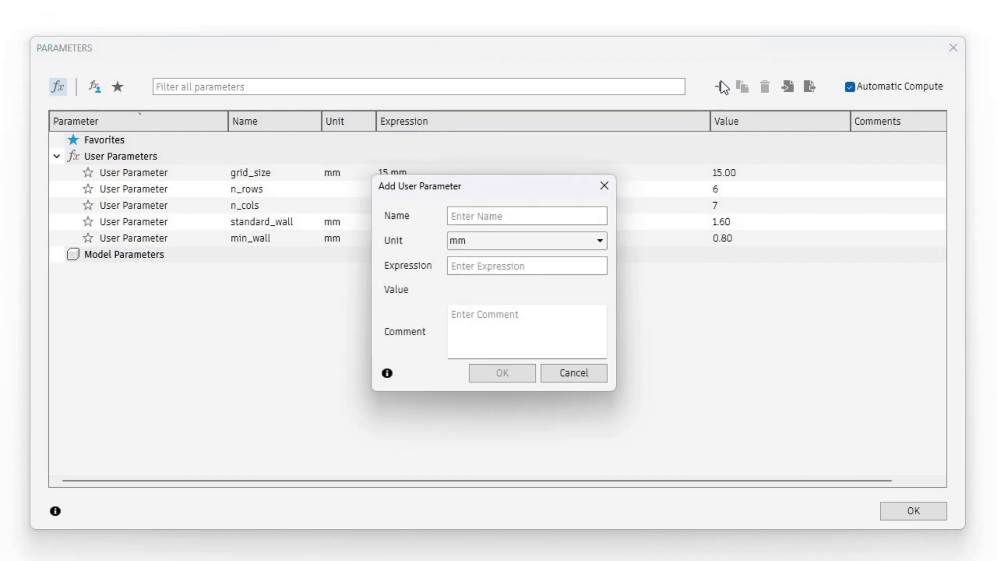
pyautogui.write('width_side')
pyautogui.click(579, 265)
pyautogui.write('4')
pyautogui.press('Return')
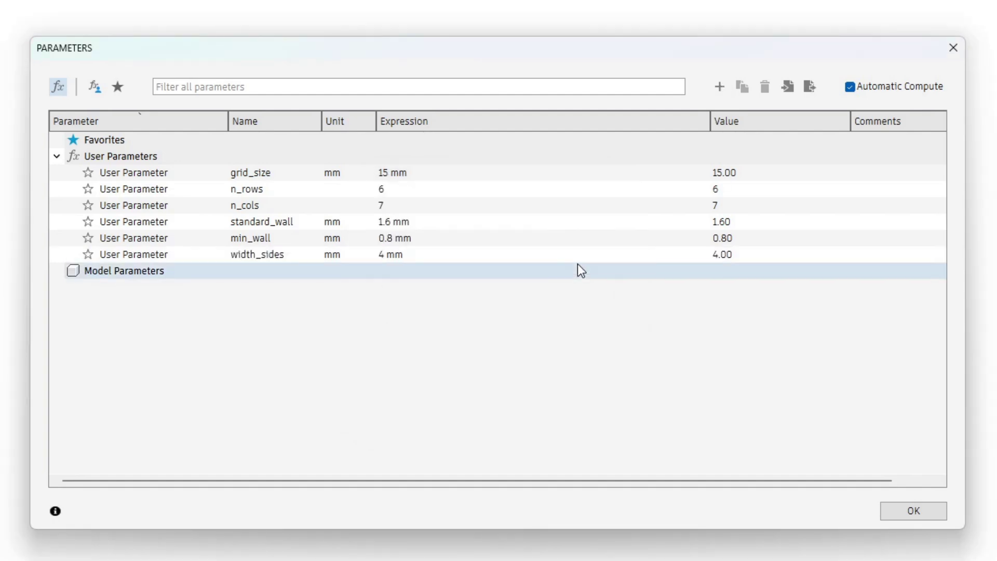
# - Add a user parameter clearance of 0.2 mm
pyautogui.click(722, 92)
pyautogui.write('clearance')
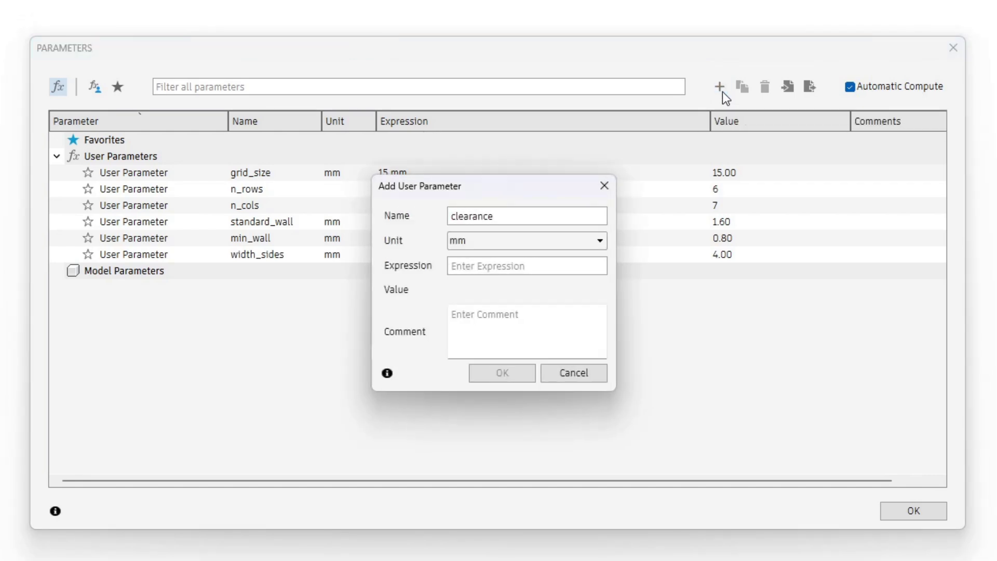
pyautogui.press('Tab')
pyautogui.press('Tab')
pyautogui.write('.2')
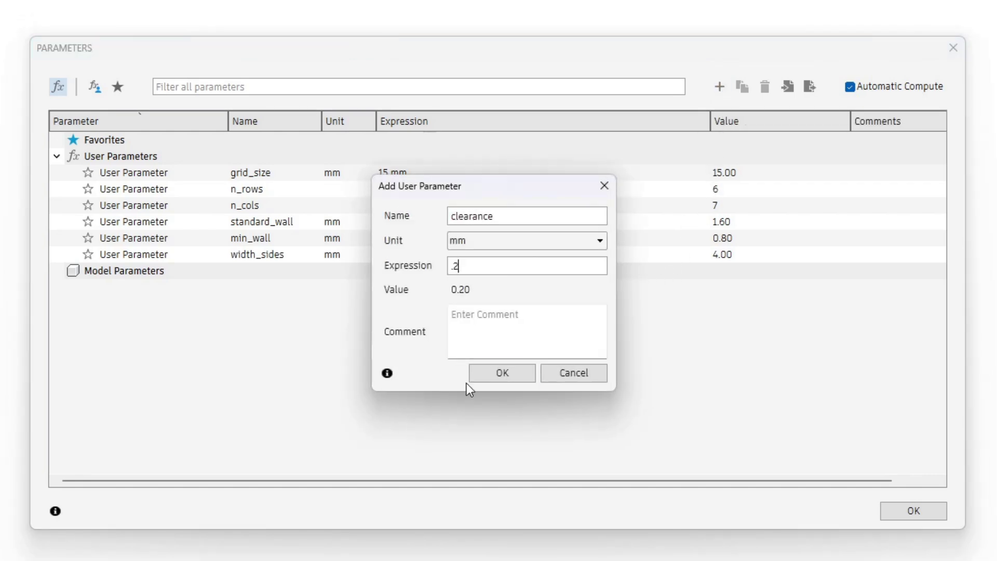
pyautogui.click(505, 377)
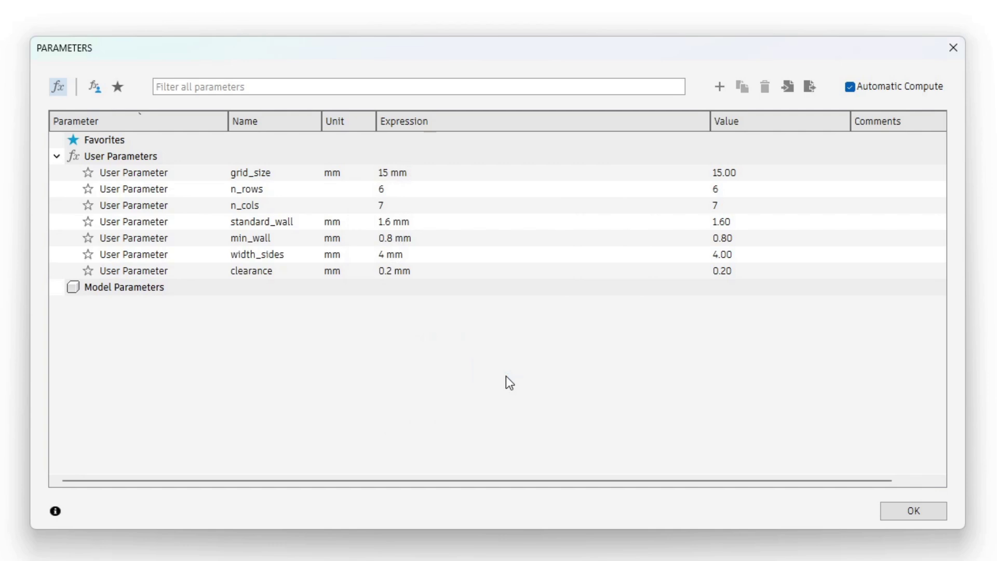
# - Add a user parameter snap_interference of 0.3 mm
pyautogui.click(719, 88)
pyautogui.write('snap_interferenc')
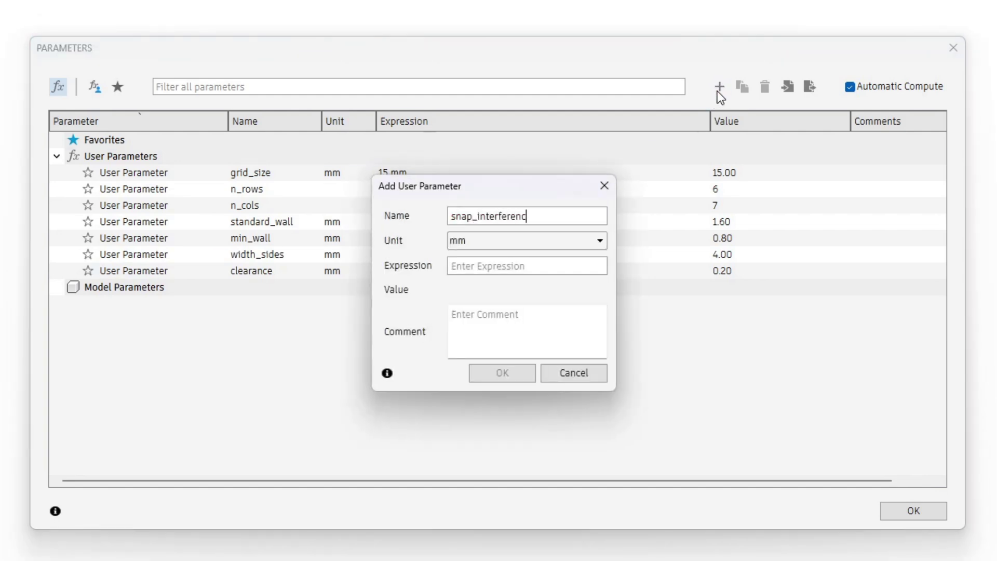
pyautogui.write('.3')
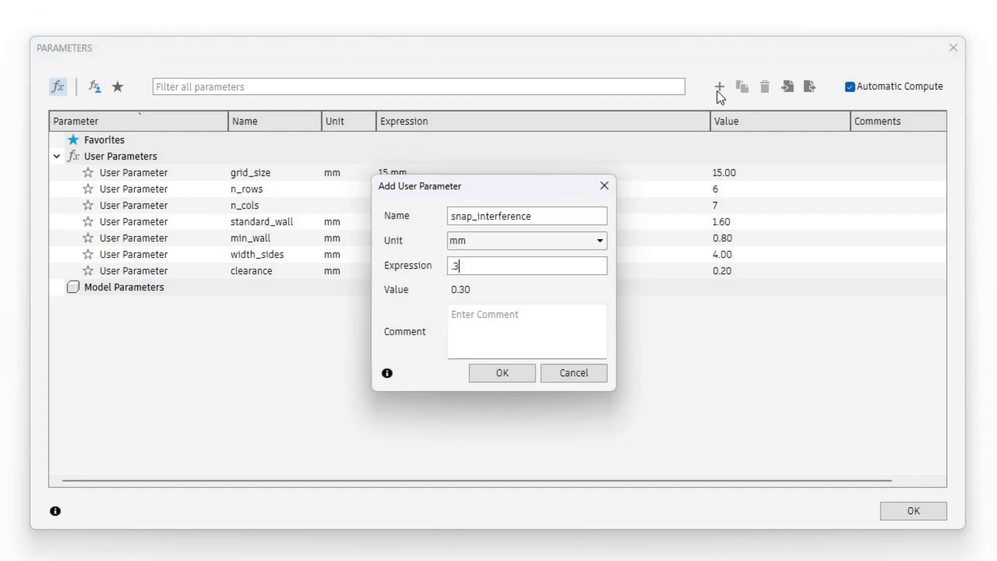
pyautogui.click(498, 374)
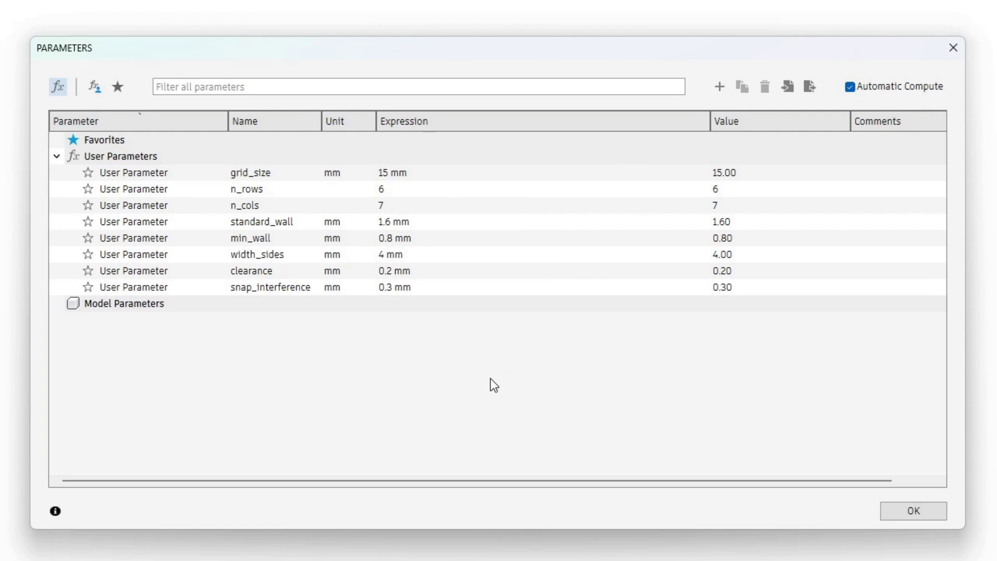
# - Add a user parameter upper_height in mm, defined by the expression n_rows * grid_size
pyautogui.click(719, 86)
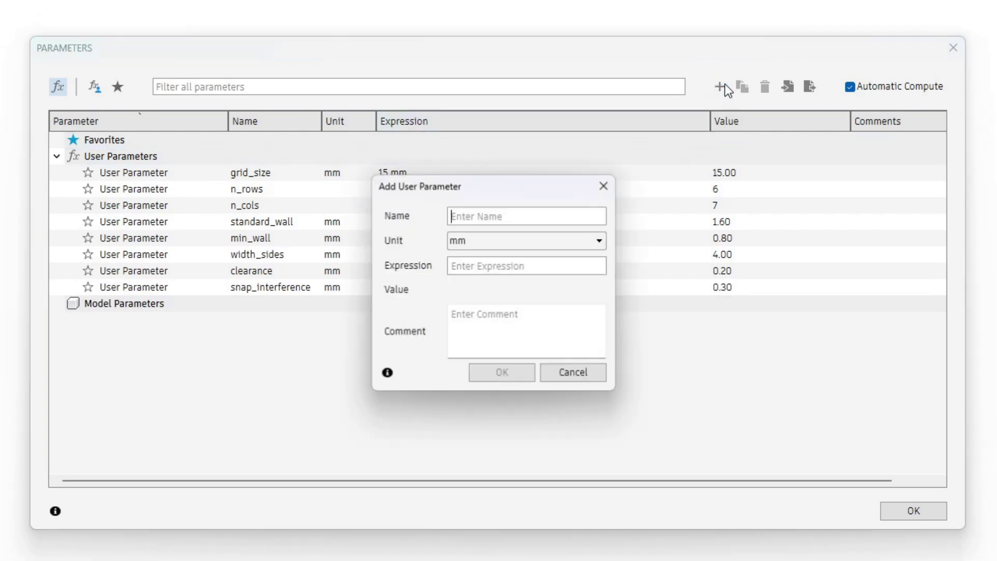
pyautogui.write('upper_height')
pyautogui.press('Tab')
pyautogui.write('n_')
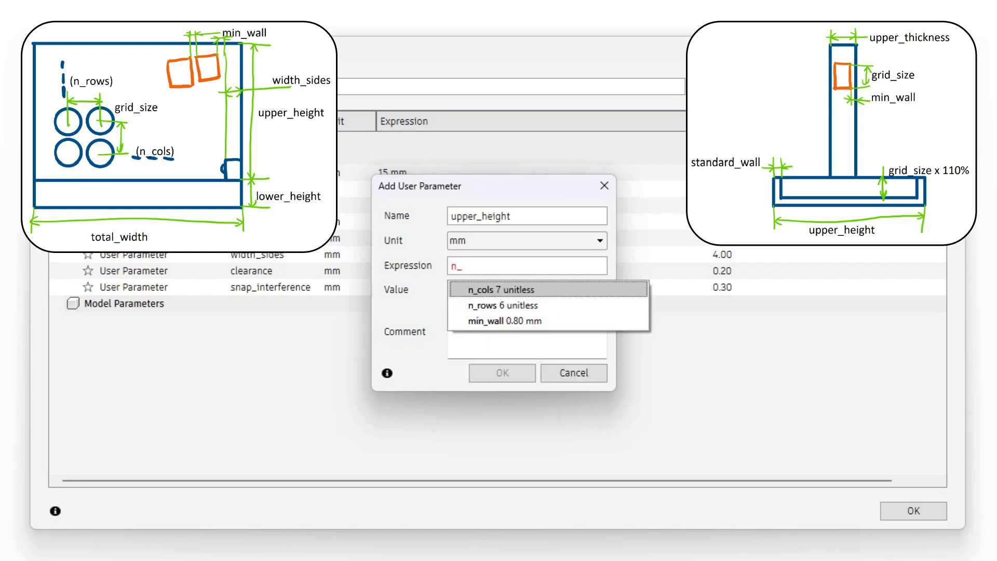
pyautogui.write('rows*gri')
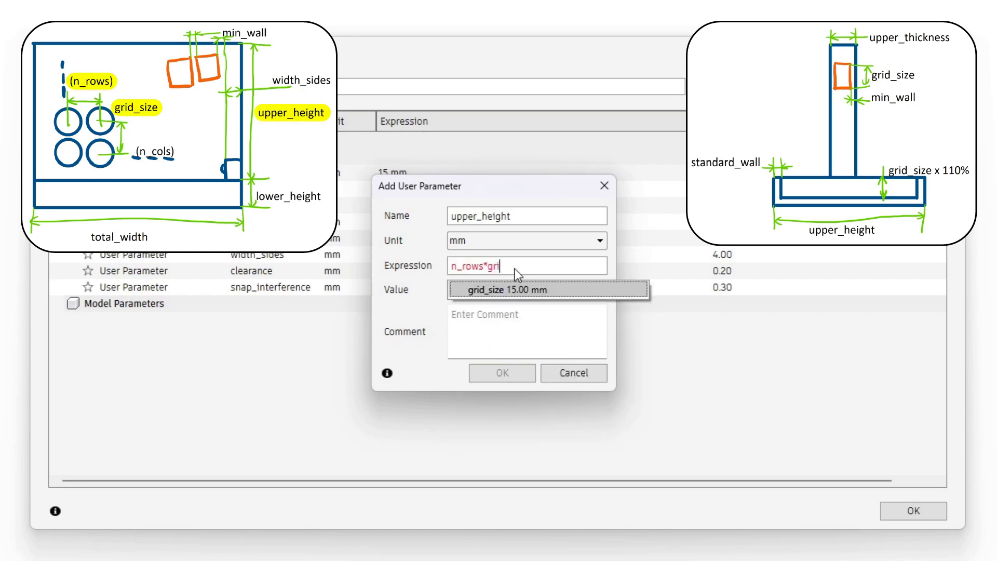
pyautogui.press('Tab')
pyautogui.click(502, 373)
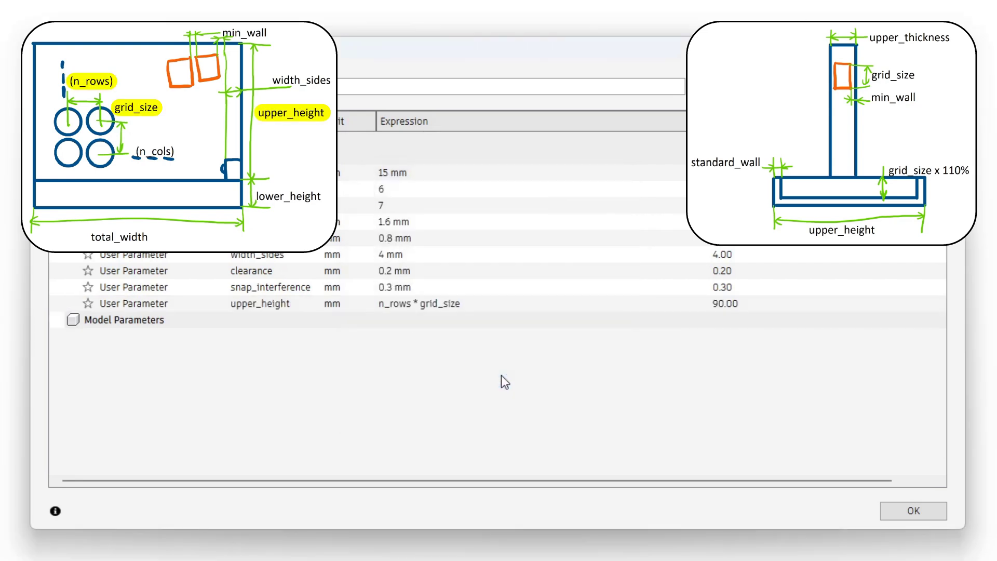
# - Add a user parameter lower_height in mm, defined by the expression grid_size * 1.1 + standard_wall
pyautogui.click(720, 86)
pyautogui.write('lower_height')
pyautogui.press('Tab')
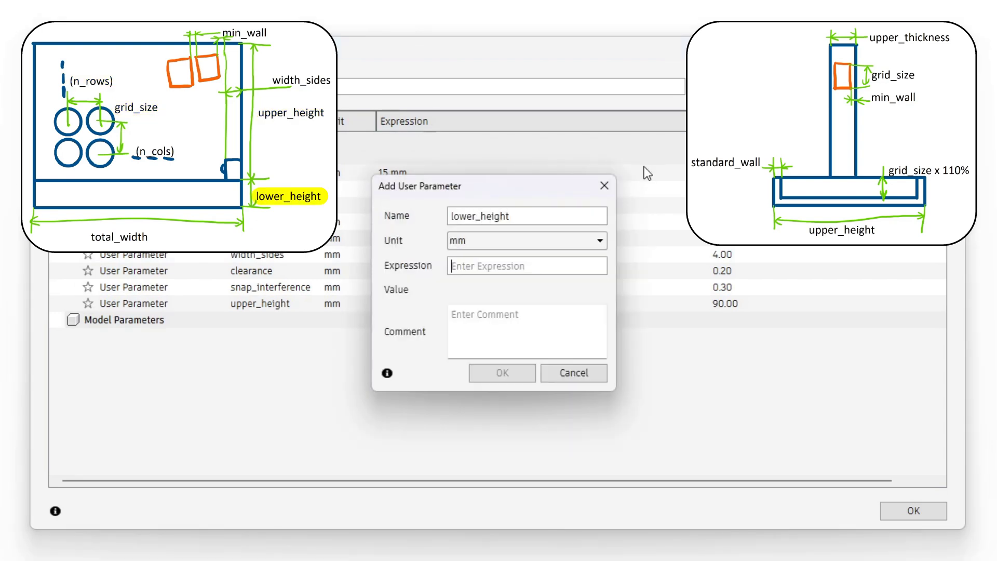
pyautogui.write('grid')
pyautogui.press('Tab')
pyautogui.write('*1.1+sta')
pyautogui.press('Tab')
pyautogui.click(502, 373)
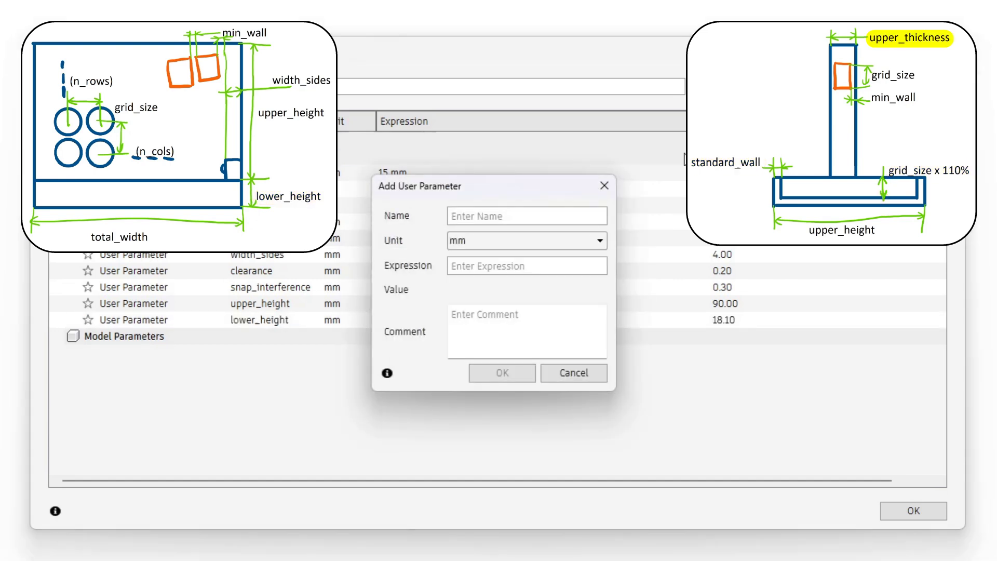
# - Add a user parameter upper_thickness in mm, defined by the expression grid_size + min_wall
pyautogui.write('upper_thickness')
pyautogui.press('Tab')
pyautogui.press('Tab')
pyautogui.write('grid_size')
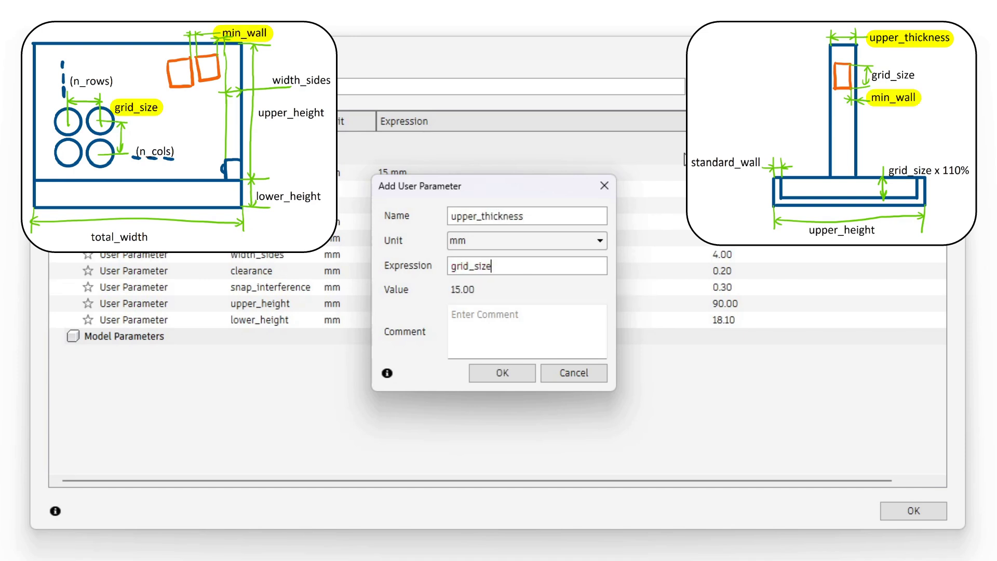
pyautogui.write('+min_wall')
pyautogui.click(510, 373)
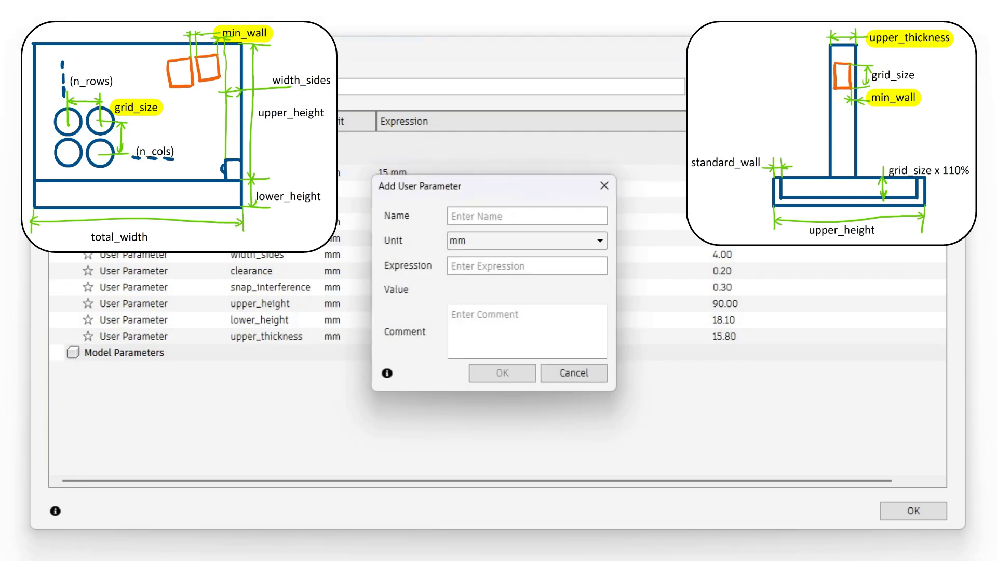
# - Add a user parameter total_width in mm with expression n_cols * grid_size + min_wall + 2 * width_sides, and exit the empty sketch
pyautogui.write('total_width')
pyautogui.write('n_cols')
pyautogui.write('*gri')
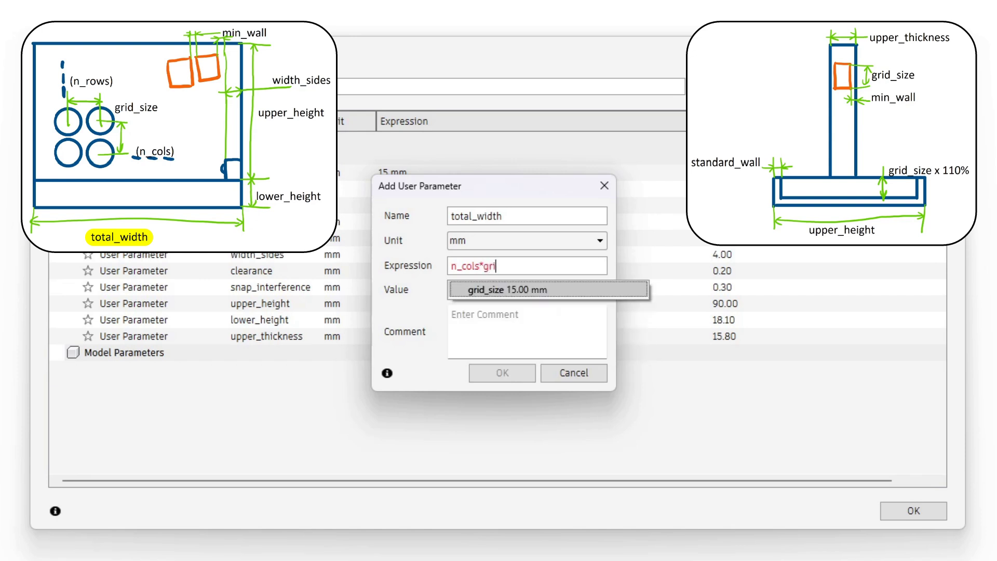
pyautogui.write('d_size+min_wall')
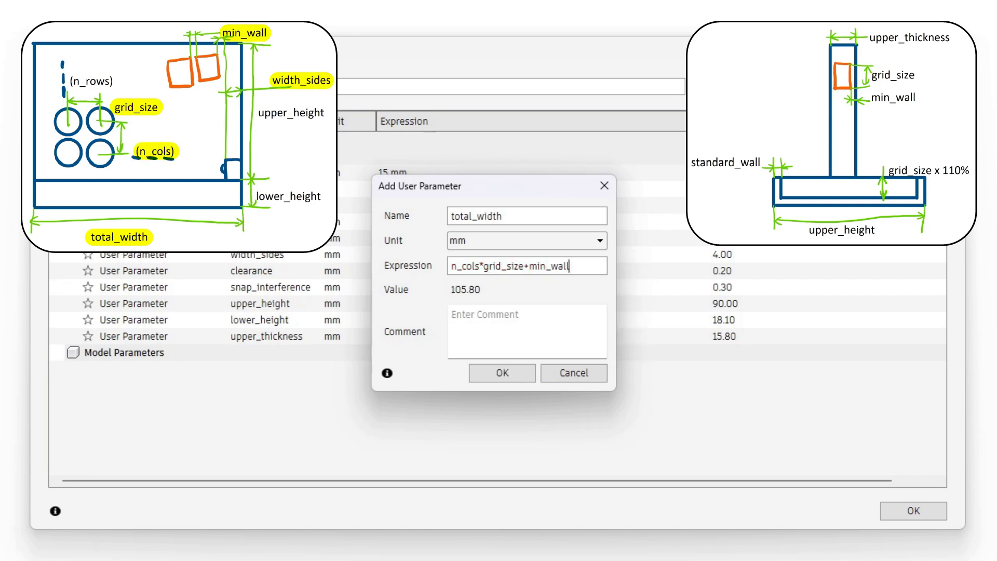
pyautogui.write('+2*width_sides')
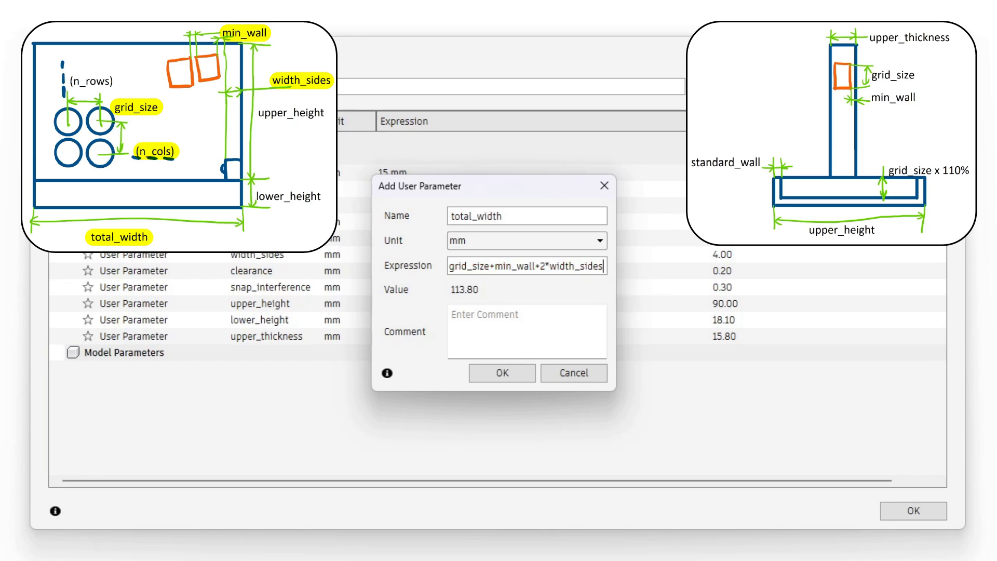
pyautogui.click(625, 372)
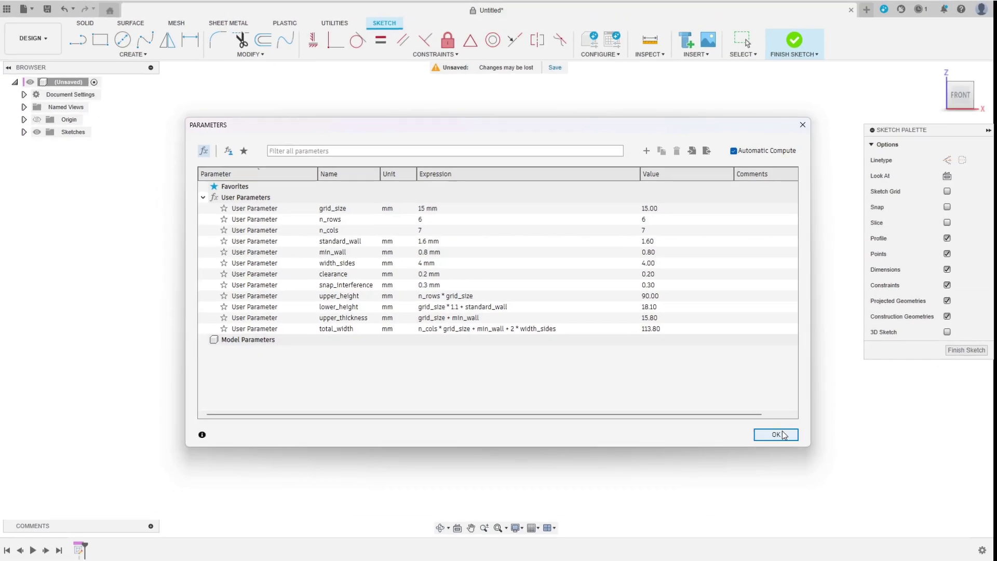
pyautogui.click(783, 435)
pyautogui.click(966, 350)
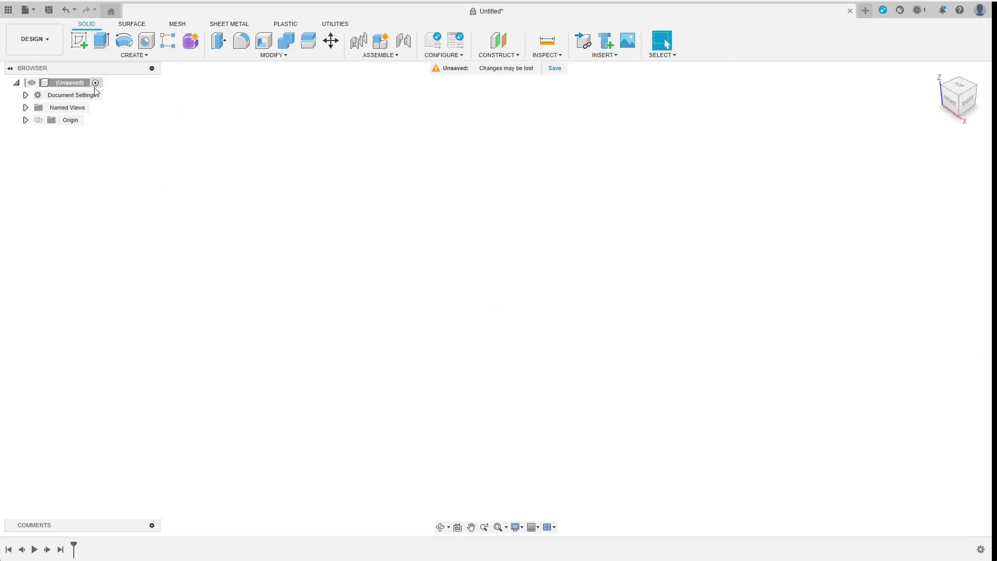
# - Sketch a rectangle on the YZ plane from the origin downwards, total_width / 2 wide and lower_height tall
pyautogui.click(80, 45)
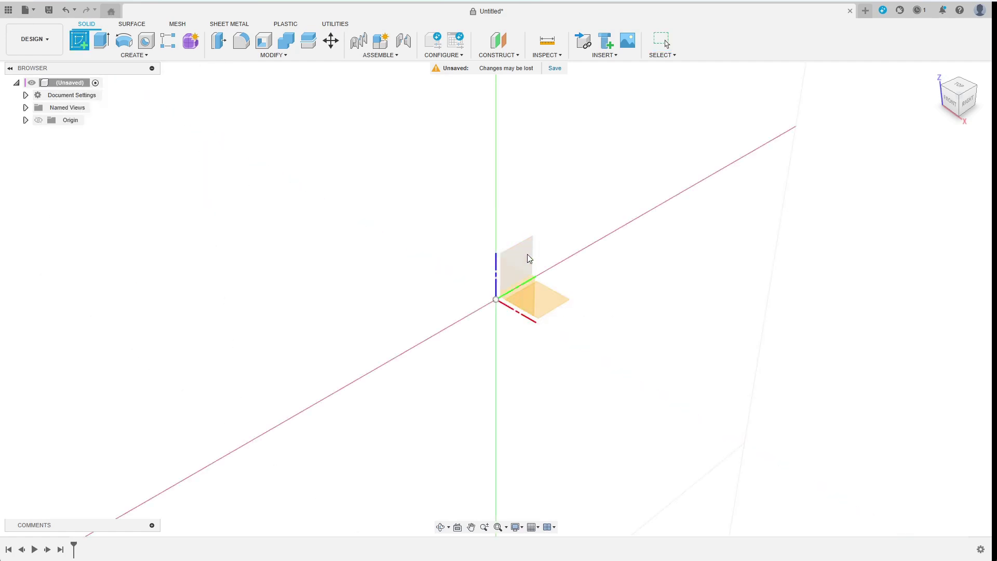
pyautogui.click(528, 258)
pyautogui.press('r')
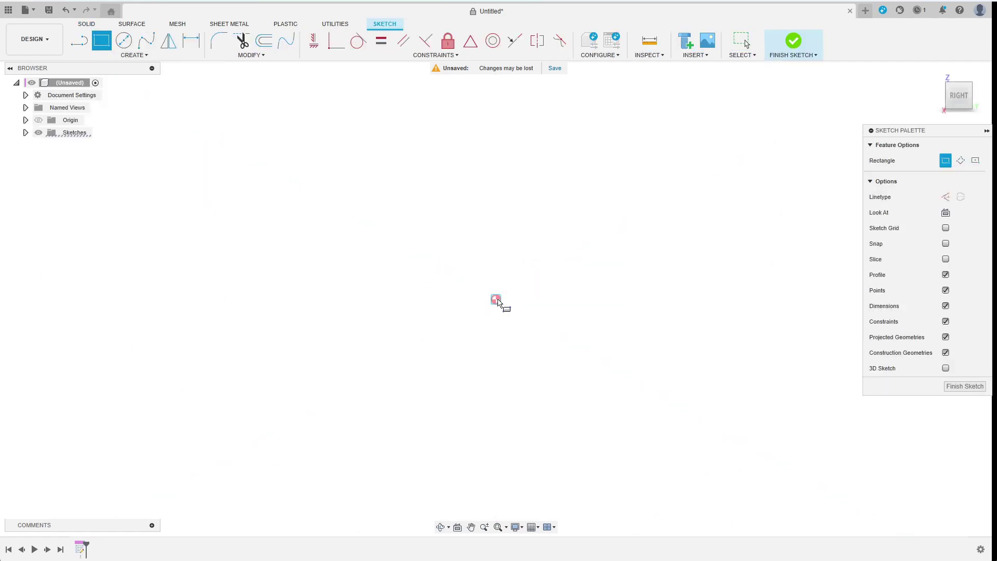
pyautogui.click(496, 300)
pyautogui.write('total_width / 2')
pyautogui.press('Tab')
pyautogui.write('lower_height')
pyautogui.press('Return')
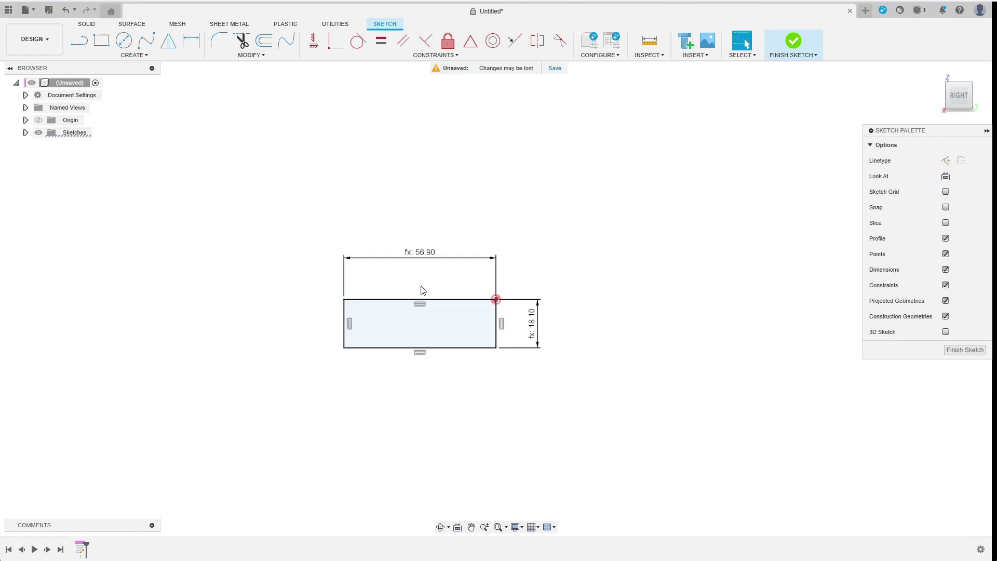
pyautogui.click(959, 350)
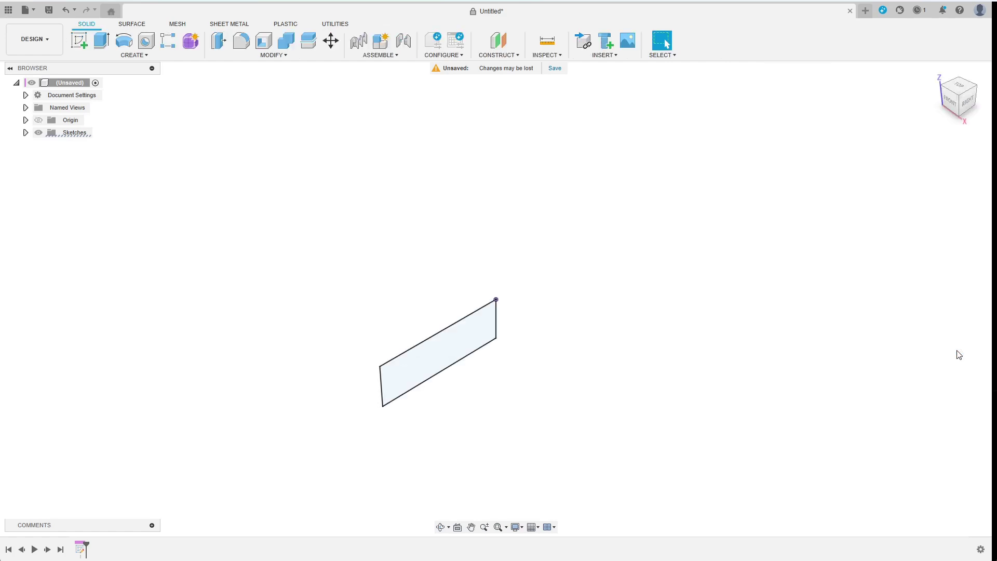
# - Extrude the rectangle by upper_height / 2 as a new body and show the origin planes
pyautogui.write('eupper_height/2')
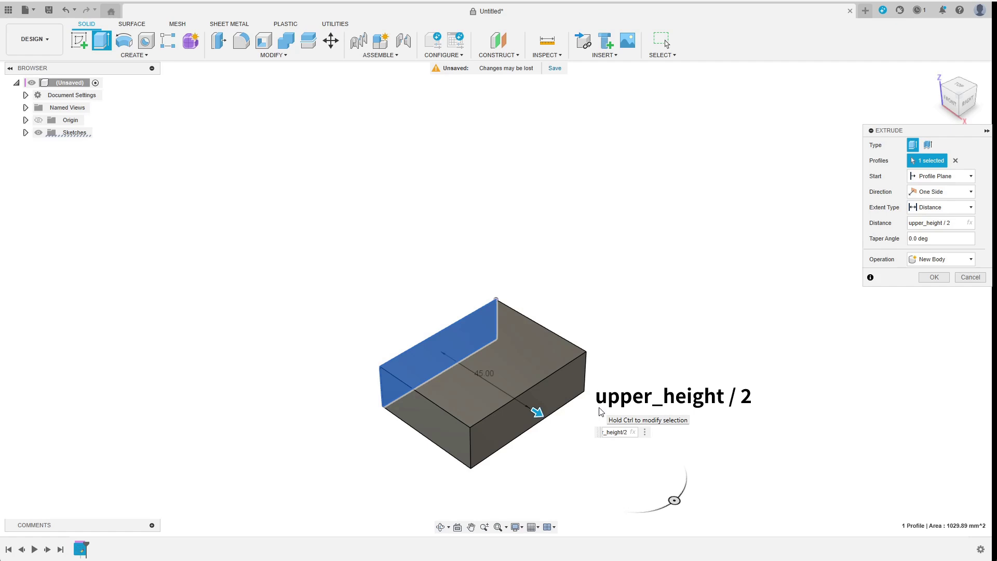
pyautogui.press('Return')
pyautogui.keyDown('shift'); pyautogui.moveTo(374, 249); pyautogui.dragTo(354, 216, button='middle'); pyautogui.keyUp('shift')
pyautogui.click(38, 120)
pyautogui.scroll(3, 311, 216)
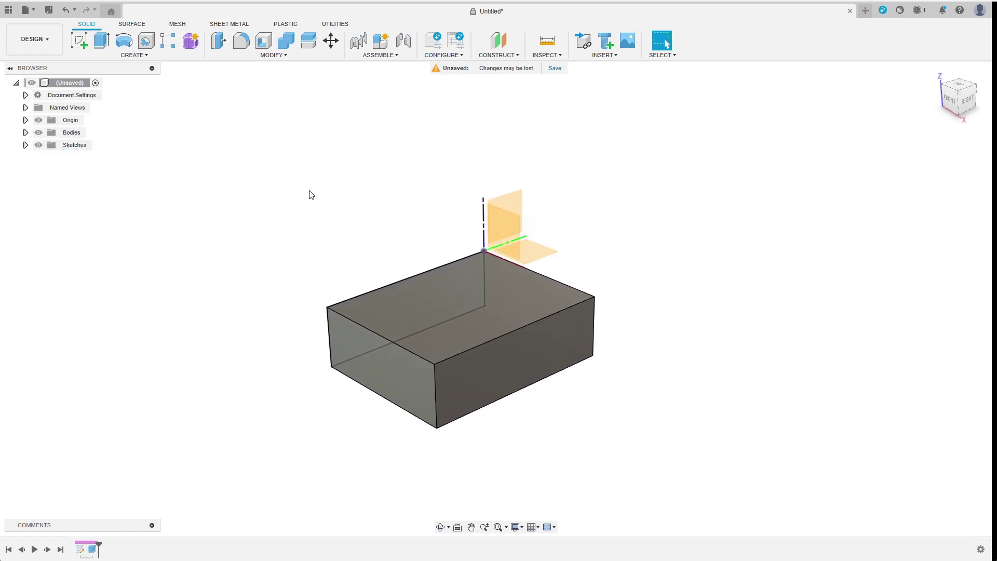
# - Chamfer the two outer bottom edges of the block with an equal distance of lower_height / 2
pyautogui.click(274, 55)
pyautogui.click(229, 86)
pyautogui.click(557, 376)
pyautogui.click(396, 405)
pyautogui.write('lower_height/2')
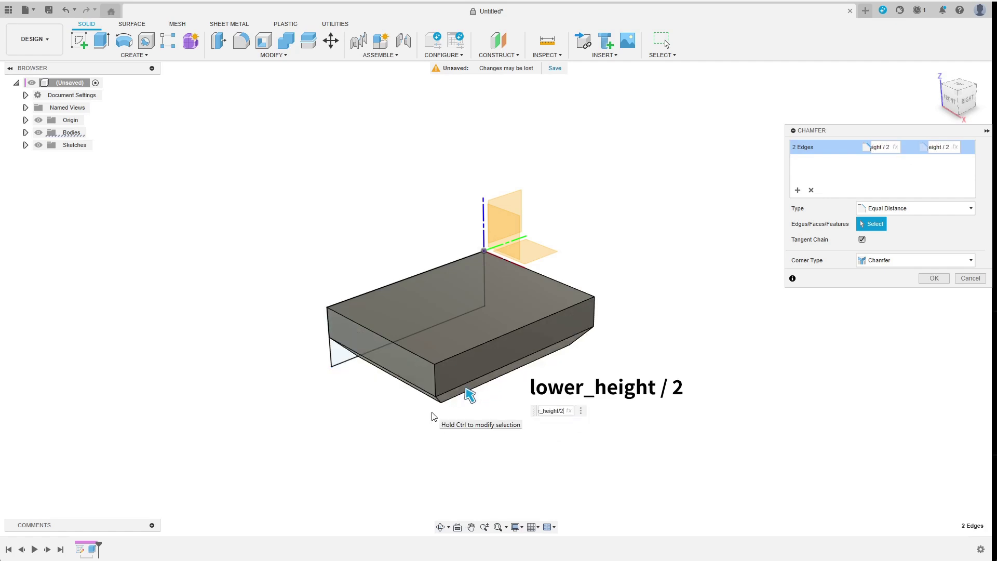
pyautogui.press('Return')
# - Shell the block to an inside thickness of standard_wall, removing the top face and the two faces that meet at the origin
pyautogui.click(264, 41)
pyautogui.click(498, 301)
pyautogui.click(577, 341)
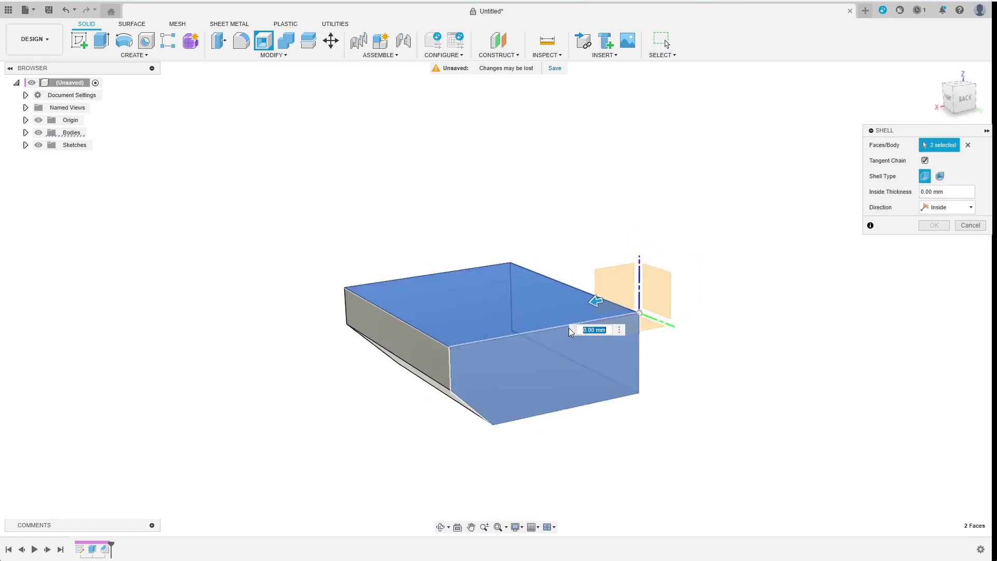
pyautogui.keyDown('shift'); pyautogui.moveTo(577, 345); pyautogui.dragTo(545, 374, button='middle'); pyautogui.keyUp('shift')
pyautogui.click(571, 358)
pyautogui.write('standard_wall')
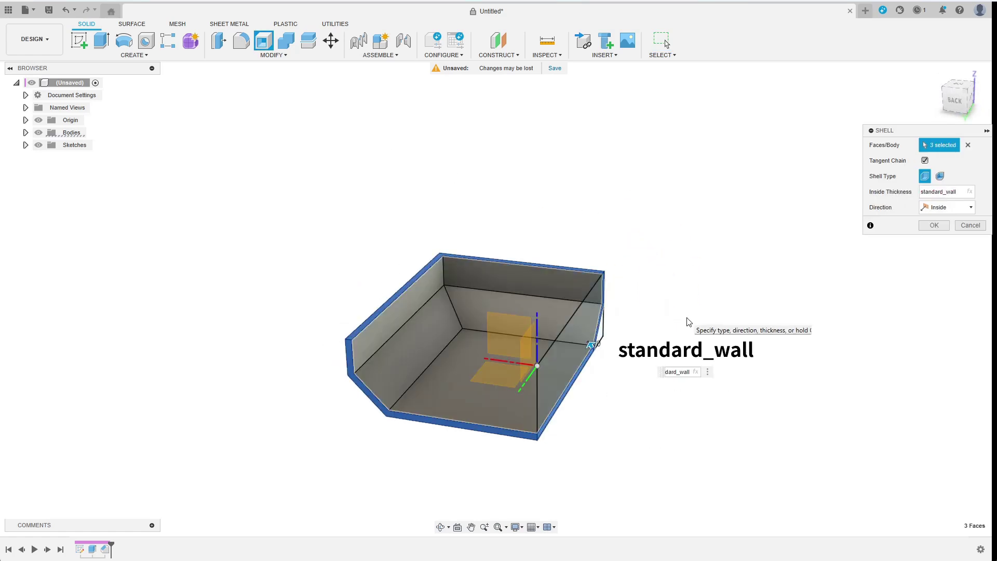
pyautogui.press('Return')
# - Sketch a closed bracket profile on the XZ plane from the origin to the tray floor, with a sloped underside and perpendicular bottom edge
pyautogui.keyDown('shift'); pyautogui.moveTo(688, 321); pyautogui.dragTo(719, 327, button='middle'); pyautogui.keyUp('shift')
pyautogui.click(616, 285)
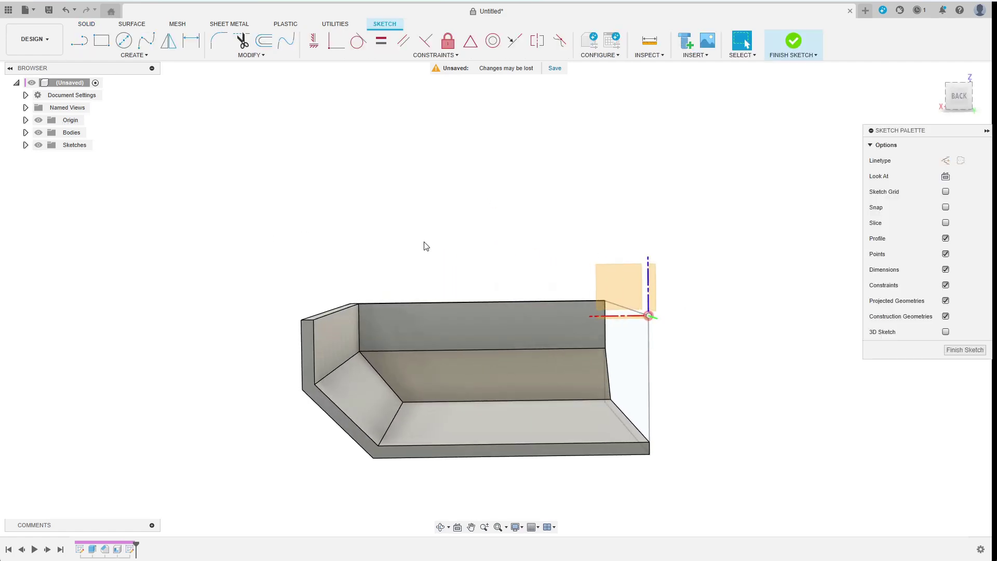
pyautogui.press('l')
pyautogui.click(544, 318)
pyautogui.click(638, 368)
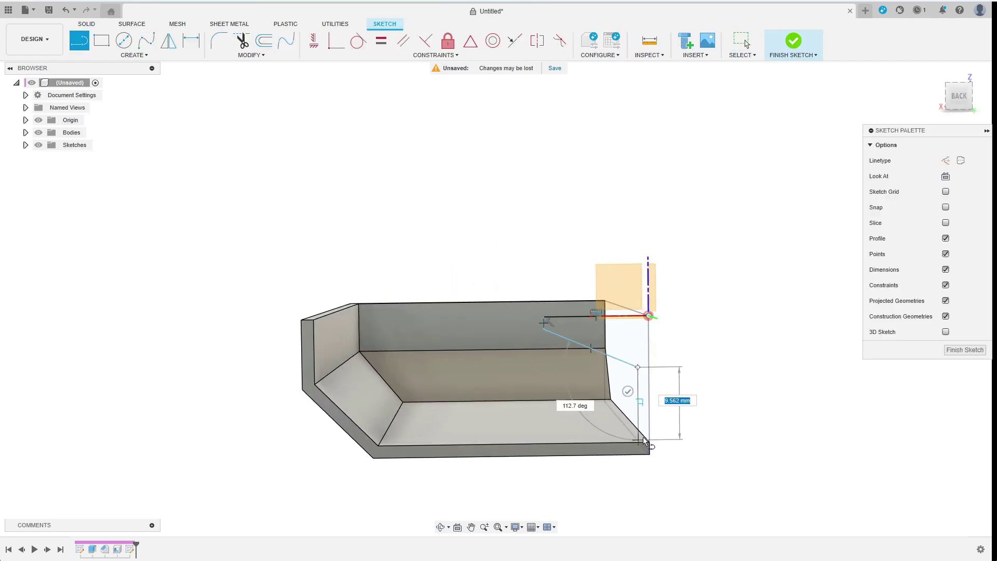
pyautogui.click(638, 435)
pyautogui.click(654, 435)
pyautogui.click(649, 315)
pyautogui.click(336, 40)
pyautogui.click(655, 437)
pyautogui.scroll(3, 659, 442)
# - Dimension the bracket profile's thin vertical leg to standard_wall / 2 wide and its short outer edge to standard_wall
pyautogui.press('d')
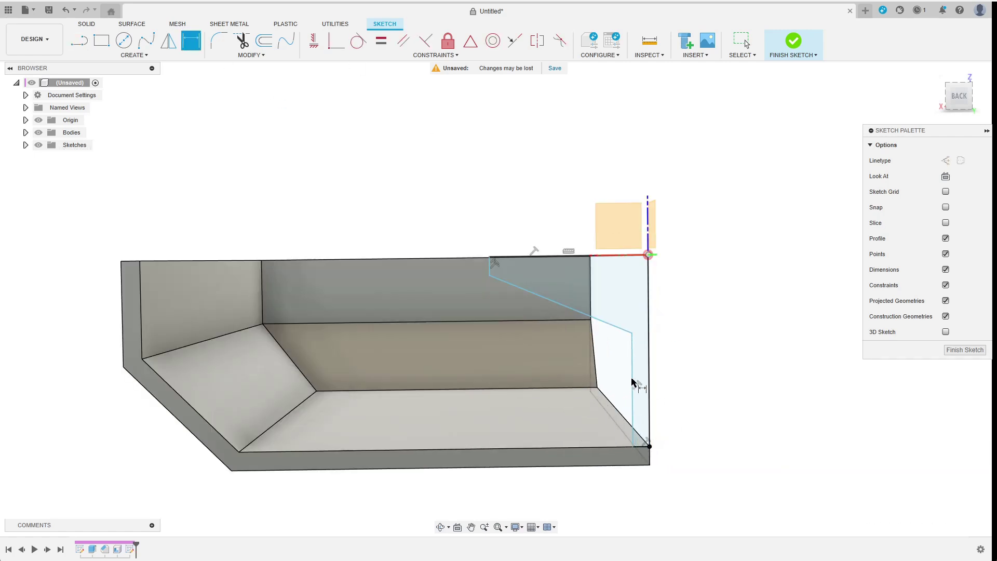
pyautogui.click(634, 385)
pyautogui.click(699, 387)
pyautogui.write('standard_wall')
pyautogui.press('Down')
pyautogui.press('Return')
pyautogui.press('Return')
pyautogui.click(489, 267)
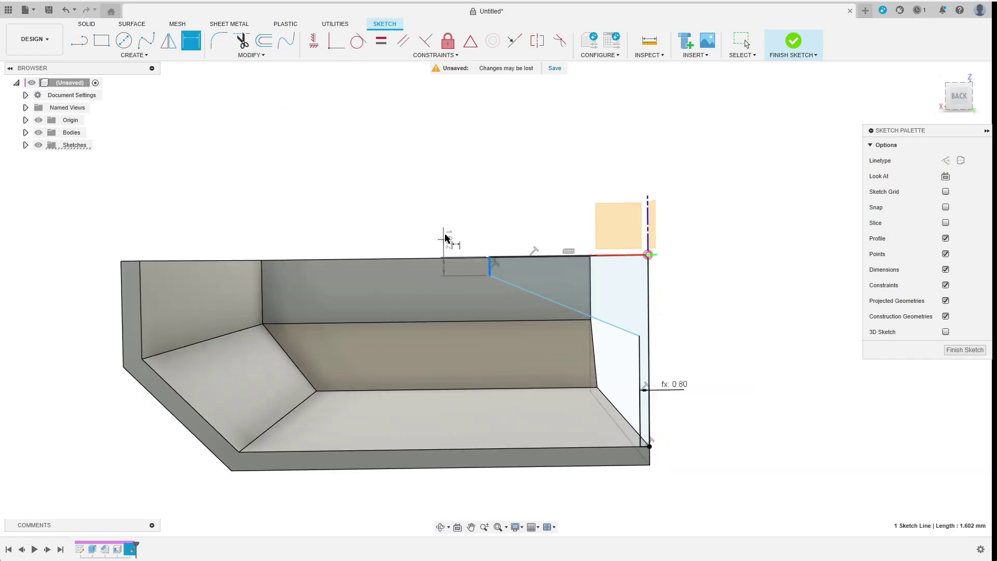
pyautogui.click(438, 229)
pyautogui.press('Return')
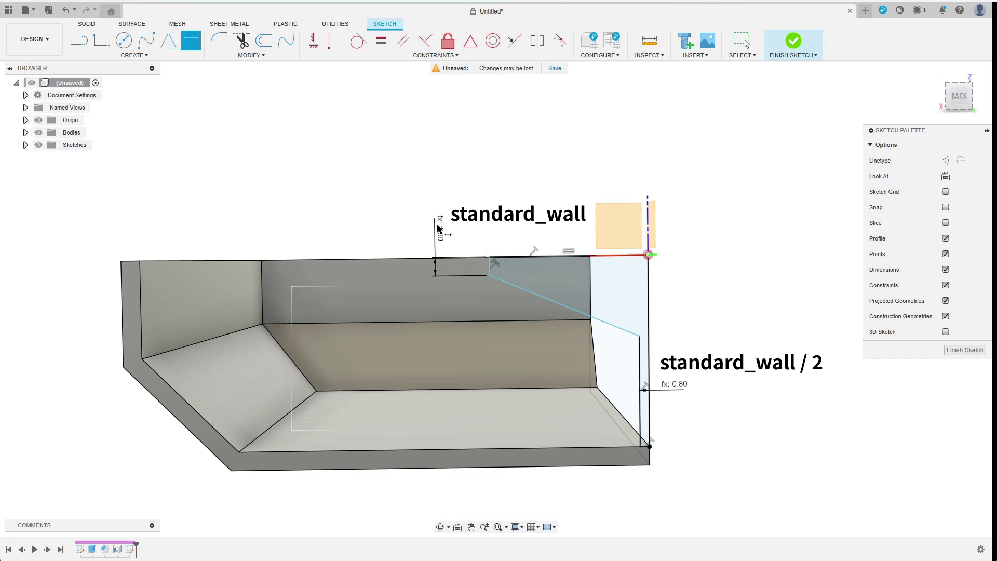
# - Set the angle between the bracket profile's sloped line and its vertical leg to 45 degrees
pyautogui.click(592, 316)
pyautogui.click(640, 358)
pyautogui.click(592, 155)
pyautogui.write('45')
pyautogui.press('Return')
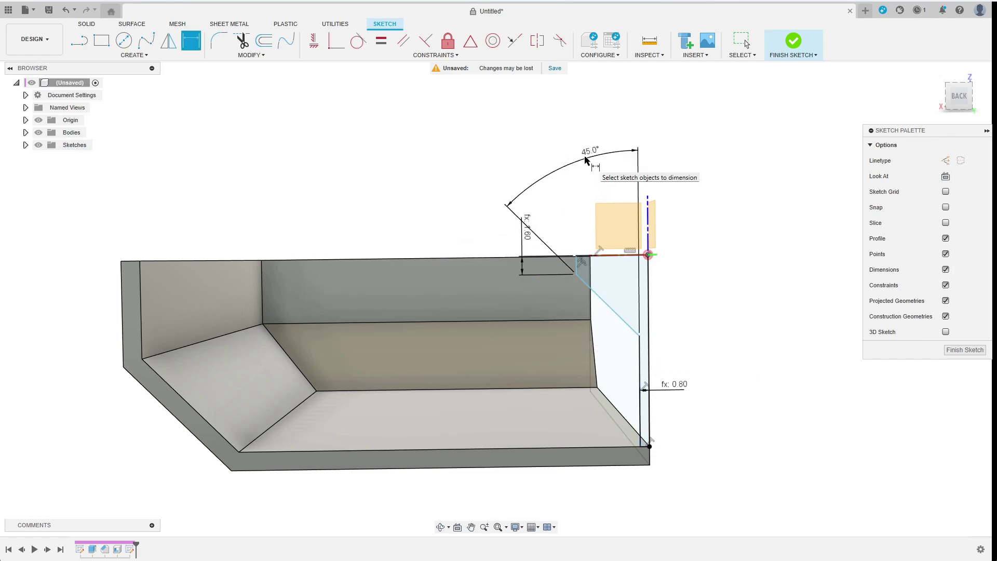
# - Set the distance from the bracket's short outer edge to the origin to upper_thickness / 2 and finish the sketch
pyautogui.click(579, 265)
pyautogui.click(650, 216)
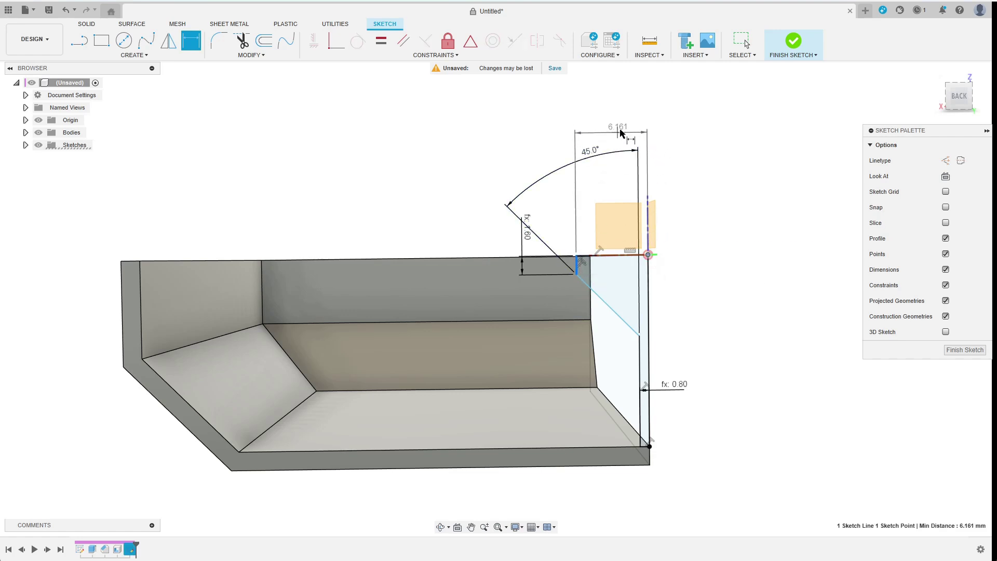
pyautogui.click(620, 133)
pyautogui.write('upp')
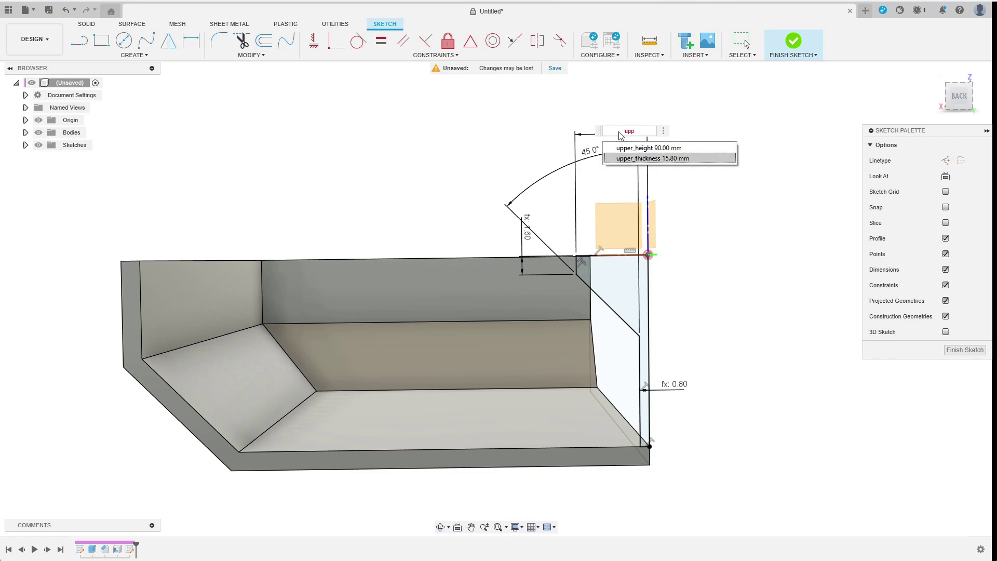
pyautogui.press('Return')
pyautogui.write('/2')
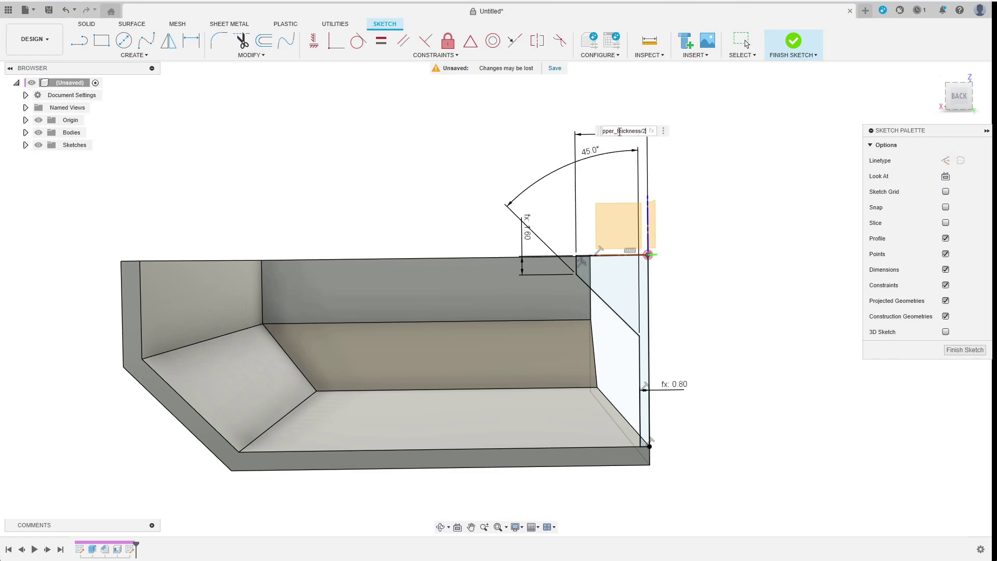
pyautogui.press('Return')
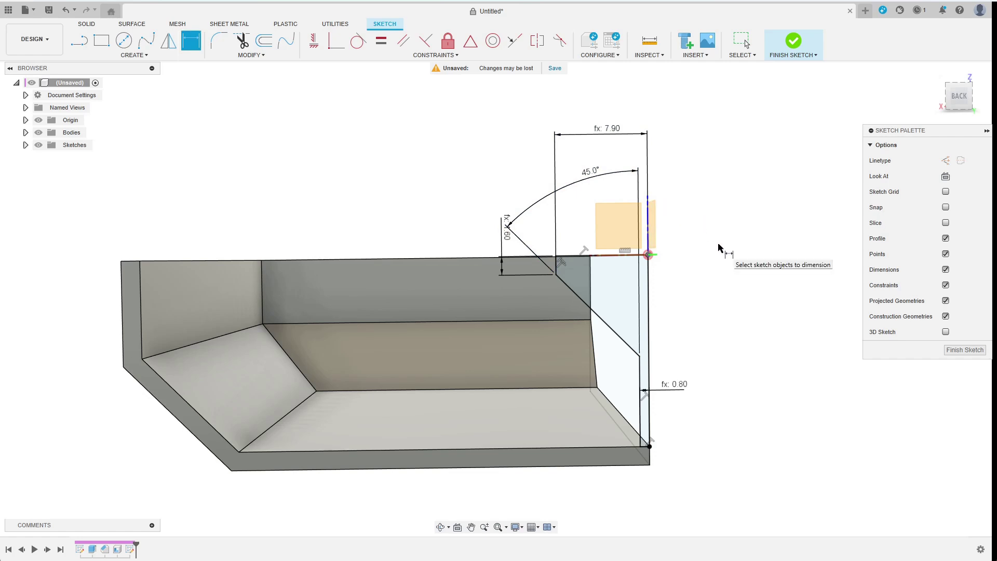
pyautogui.click(946, 176)
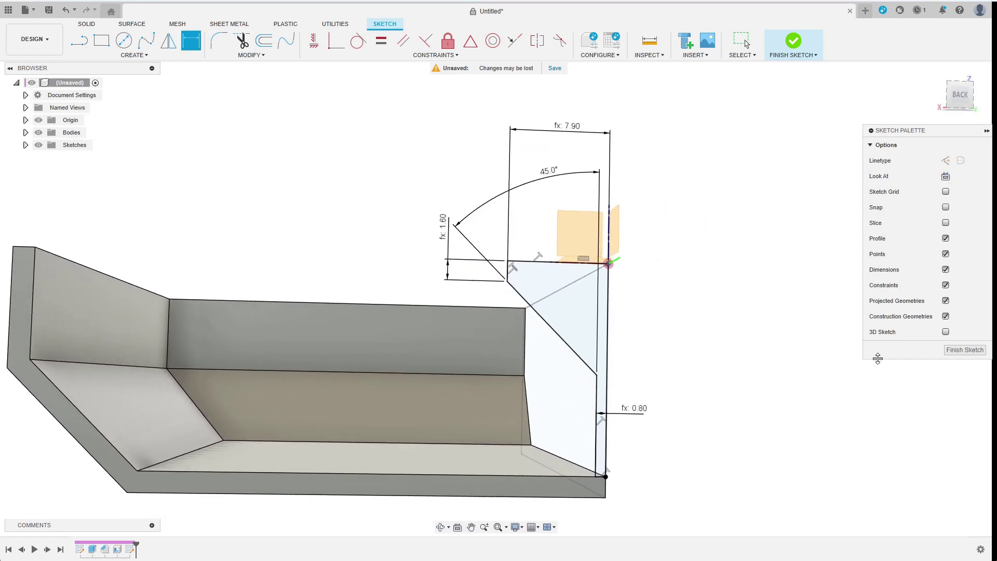
pyautogui.click(959, 351)
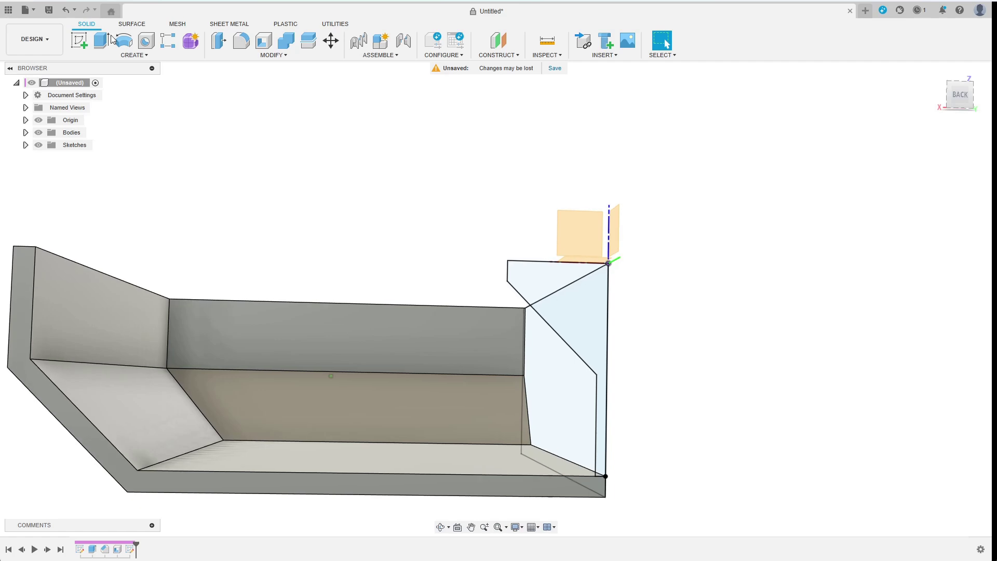
# - Extrude the bracket profile along the tray's open side with extent All, joined to the body
pyautogui.press('e')
pyautogui.click(565, 299)
pyautogui.keyDown('shift'); pyautogui.moveTo(565, 300); pyautogui.dragTo(631, 317, button='middle'); pyautogui.keyUp('shift')
pyautogui.moveTo(675, 363); pyautogui.dragTo(601, 350)
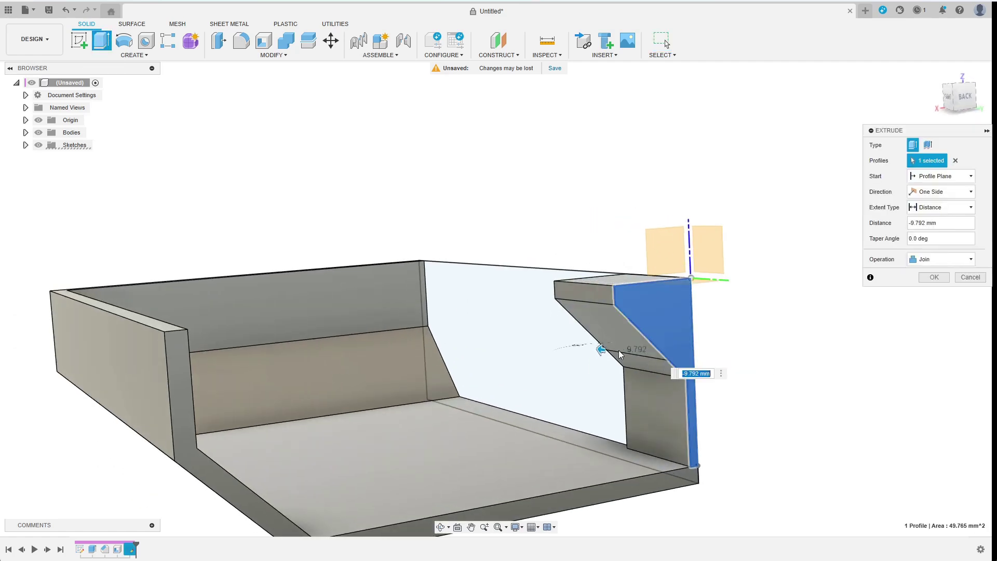
pyautogui.click(931, 209)
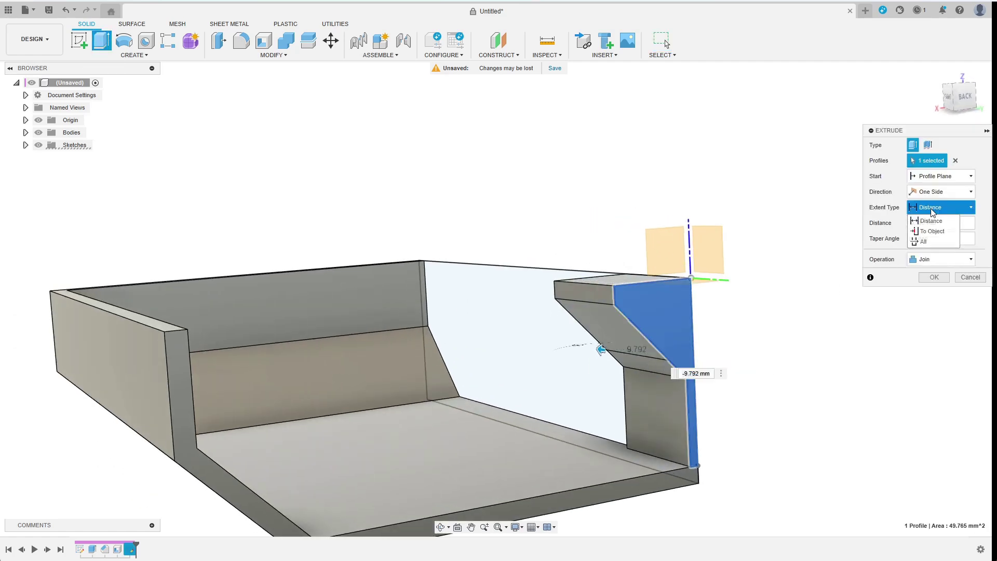
pyautogui.click(927, 242)
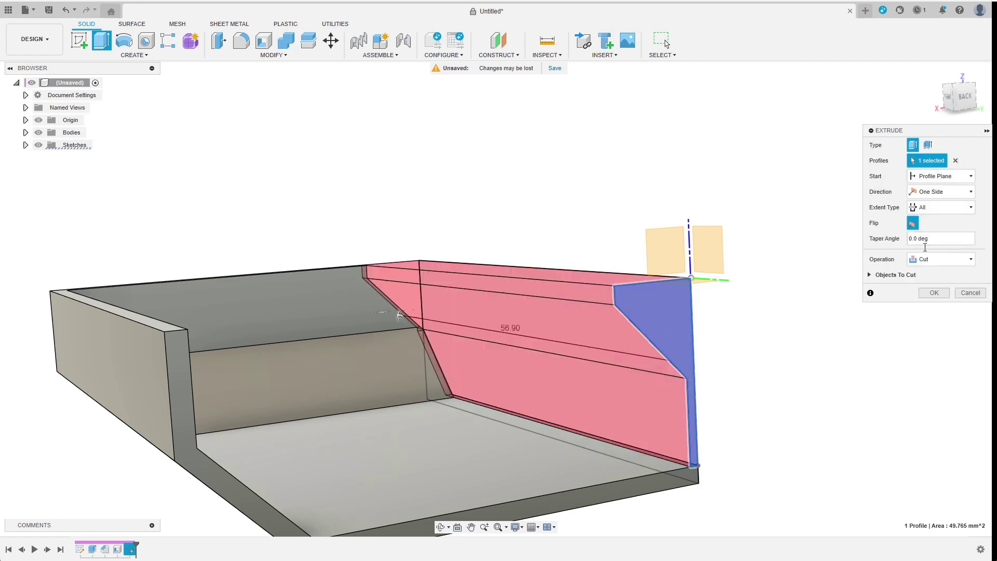
pyautogui.click(927, 259)
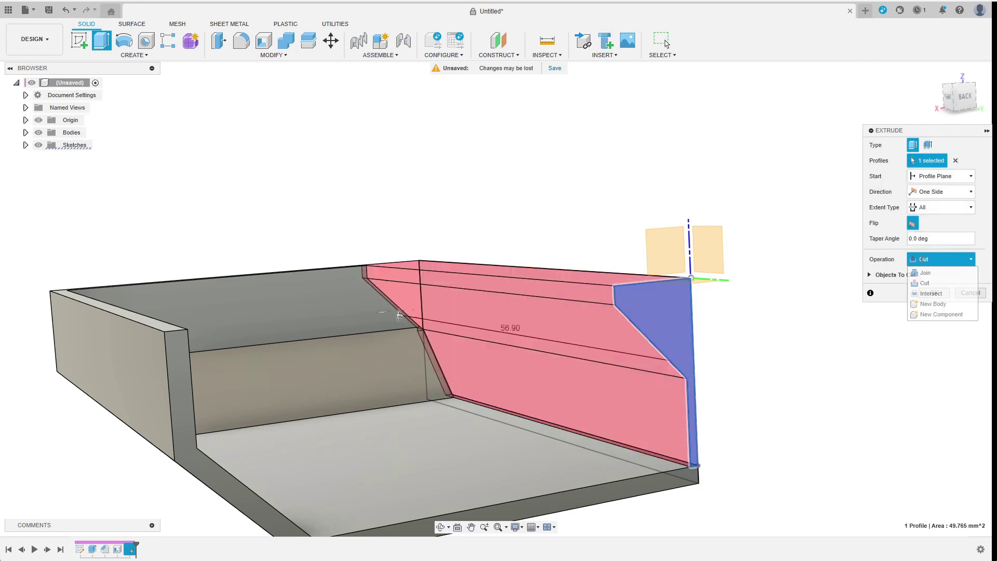
pyautogui.click(923, 273)
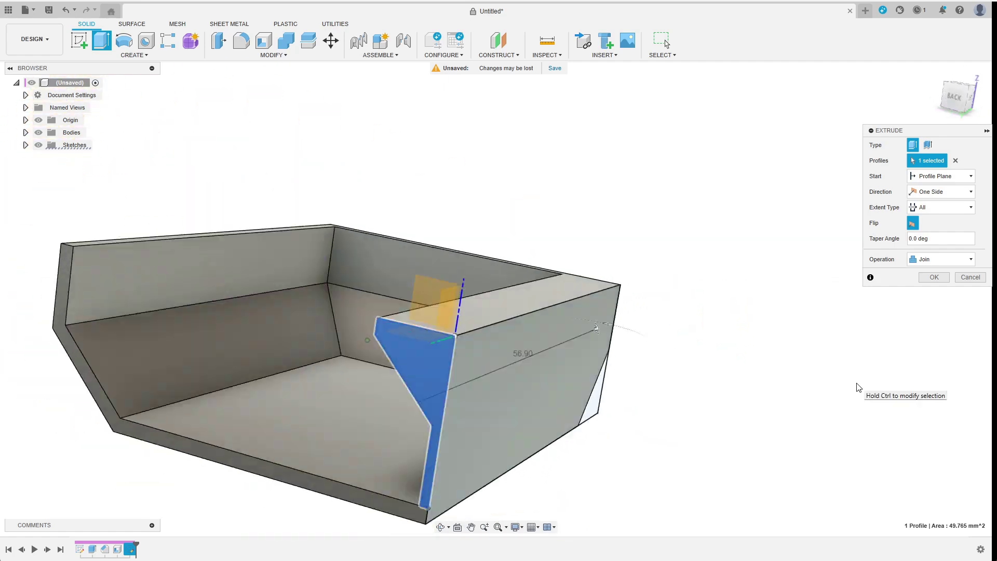
pyautogui.keyDown('shift'); pyautogui.moveTo(859, 387); pyautogui.dragTo(879, 314, button='middle'); pyautogui.keyUp('shift')
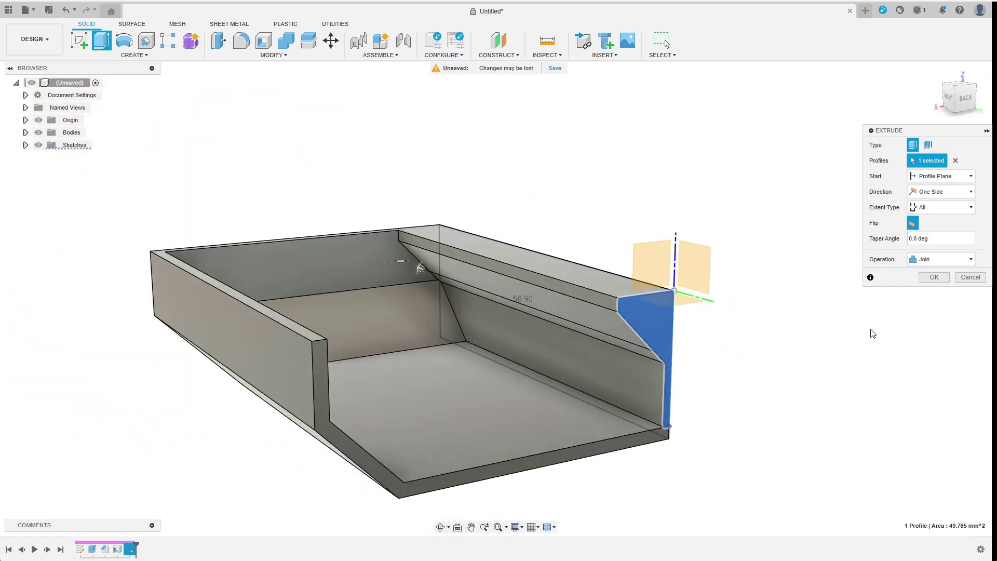
pyautogui.click(934, 277)
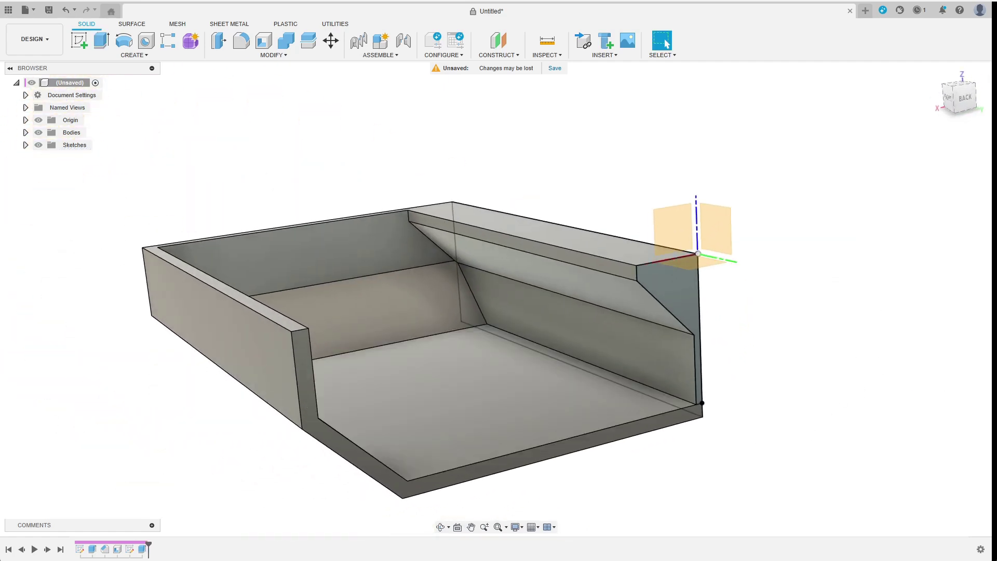
# - Start a sketch on the tray's outer front face and draw a tapered four-sided profile above its upper corner, with a vertical outer side
pyautogui.moveTo(220, 326)
pyautogui.keyDown('shift'); pyautogui.mouseDown(button='middle')
pyautogui.moveTo(305, 503)
pyautogui.moveTo(283, 468)
pyautogui.mouseUp(button='middle'); pyautogui.keyUp('shift')
pyautogui.click(83, 41)
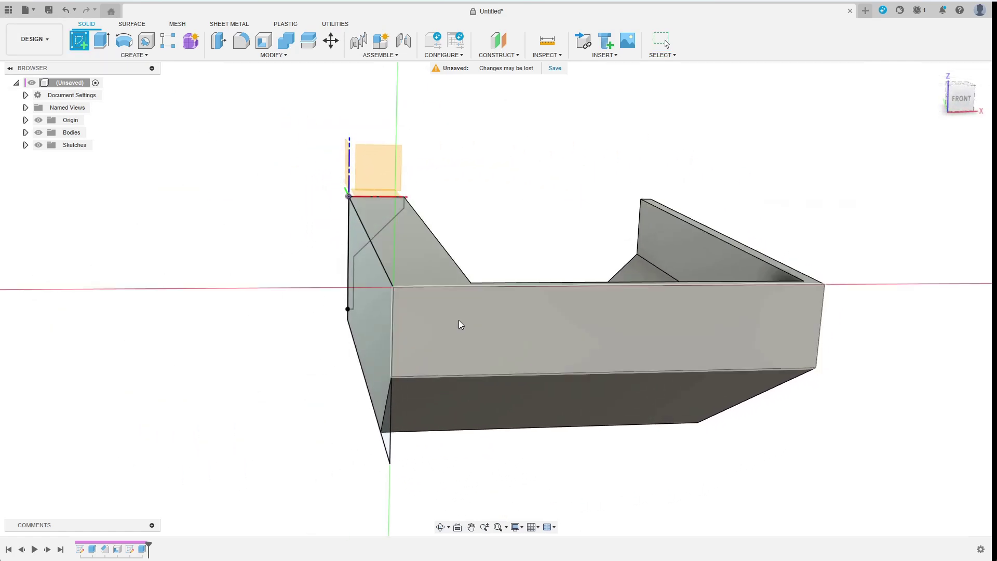
pyautogui.click(459, 320)
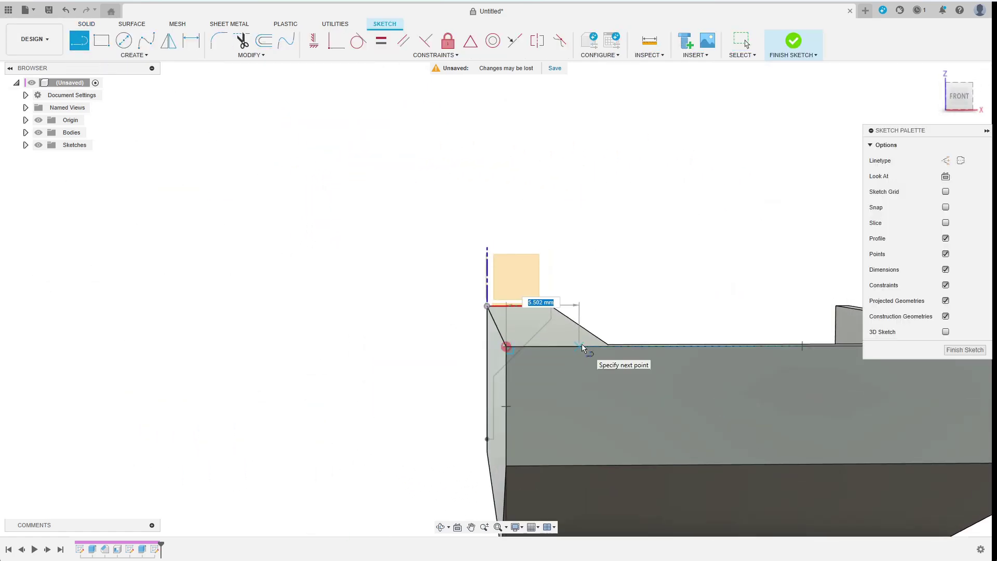
pyautogui.click(579, 347)
pyautogui.click(526, 250)
pyautogui.click(502, 250)
pyautogui.click(507, 346)
pyautogui.click(314, 40)
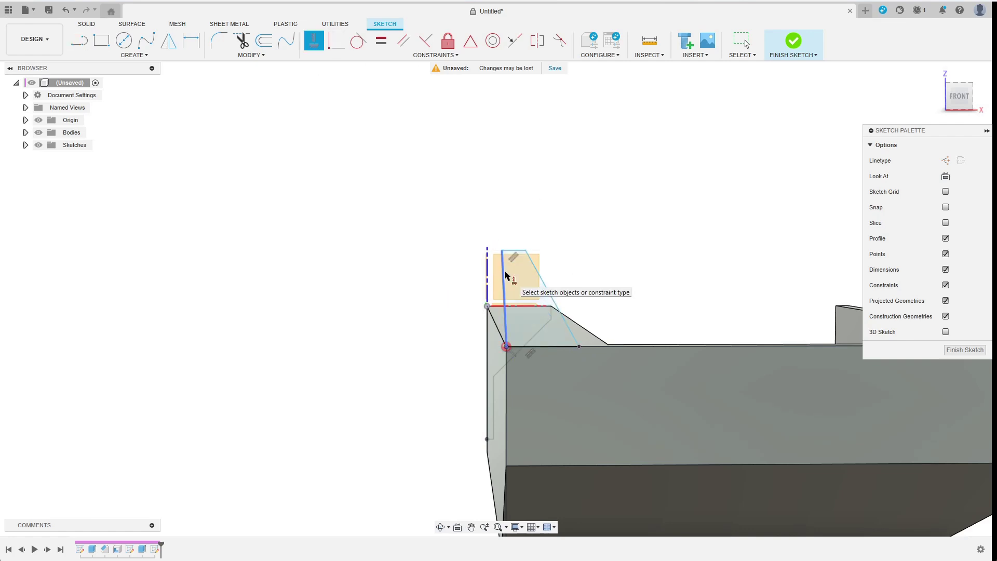
pyautogui.click(505, 272)
# - Dimension the tapered profile's base width as upper_thickness / 2 - standard_wall
pyautogui.click(192, 41)
pyautogui.click(506, 285)
pyautogui.click(579, 346)
pyautogui.click(538, 211)
pyautogui.write('thi')
pyautogui.press('Return')
pyautogui.write('/2-standard_wall')
pyautogui.press('Return')
pyautogui.press('Return')
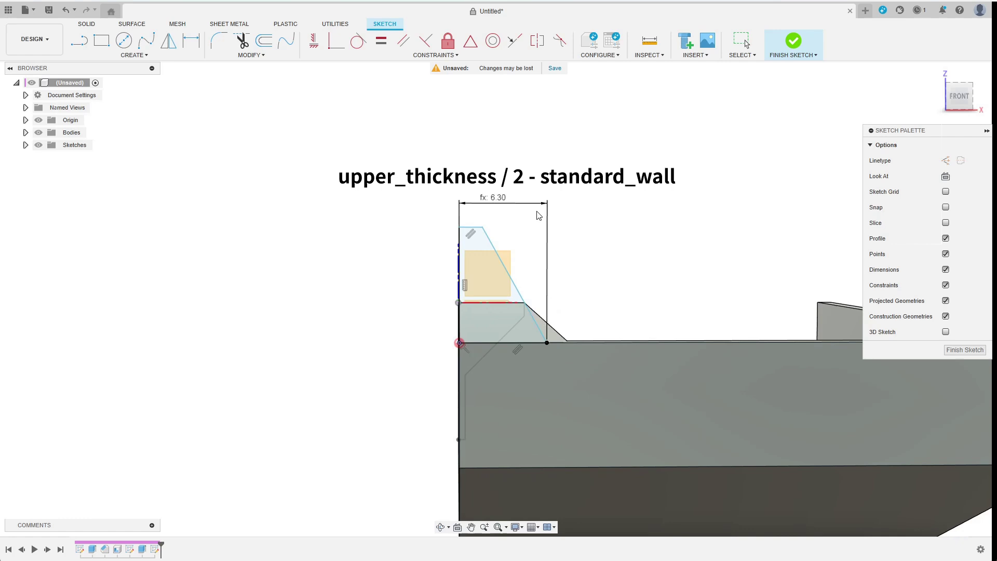
# - Dimension the profile's short top edge as d25/4, one quarter of the base width
pyautogui.press('d')
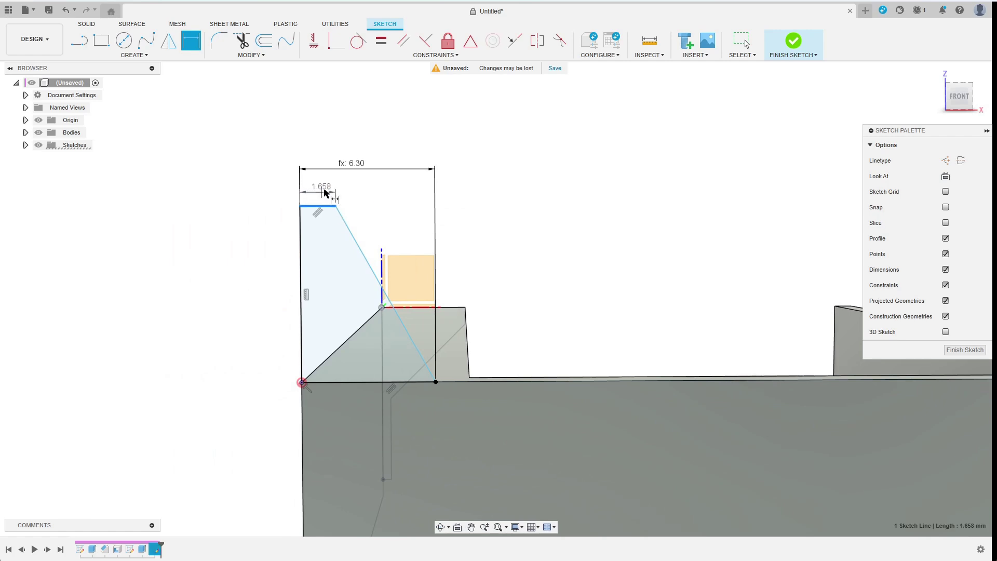
pyautogui.click(324, 192)
pyautogui.write('d25/4')
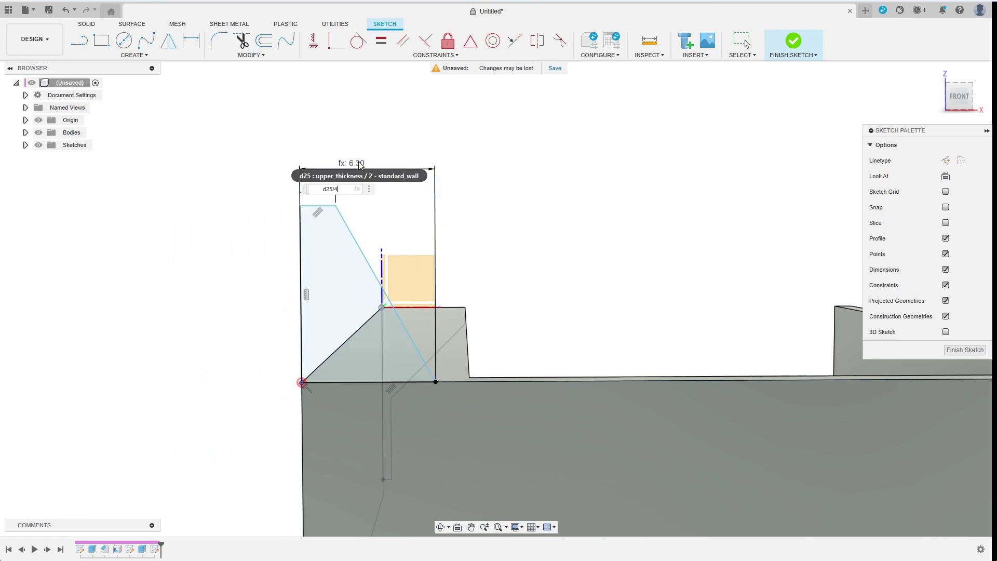
pyautogui.press('Return')
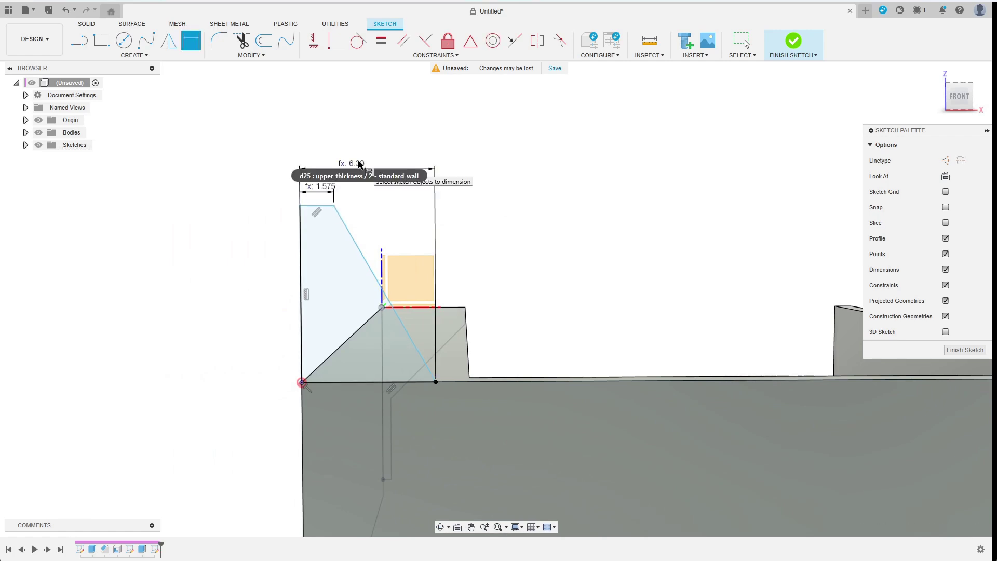
# - Set the angle between the profile's sloped line and its base to 45 degrees, tidy the dimension placement, and finish the sketch
pyautogui.click(356, 242)
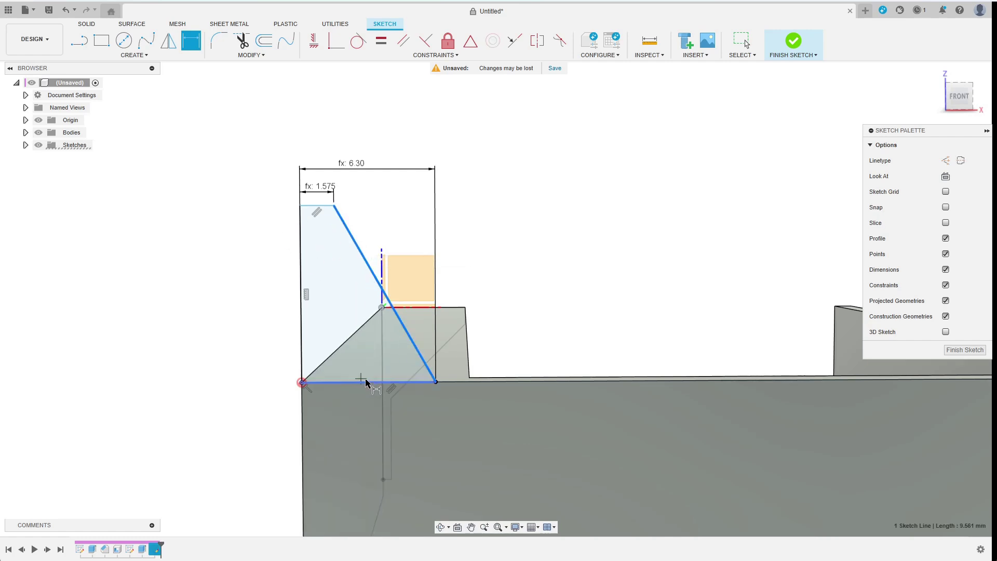
pyautogui.click(364, 383)
pyautogui.click(232, 266)
pyautogui.write('45')
pyautogui.press('Return')
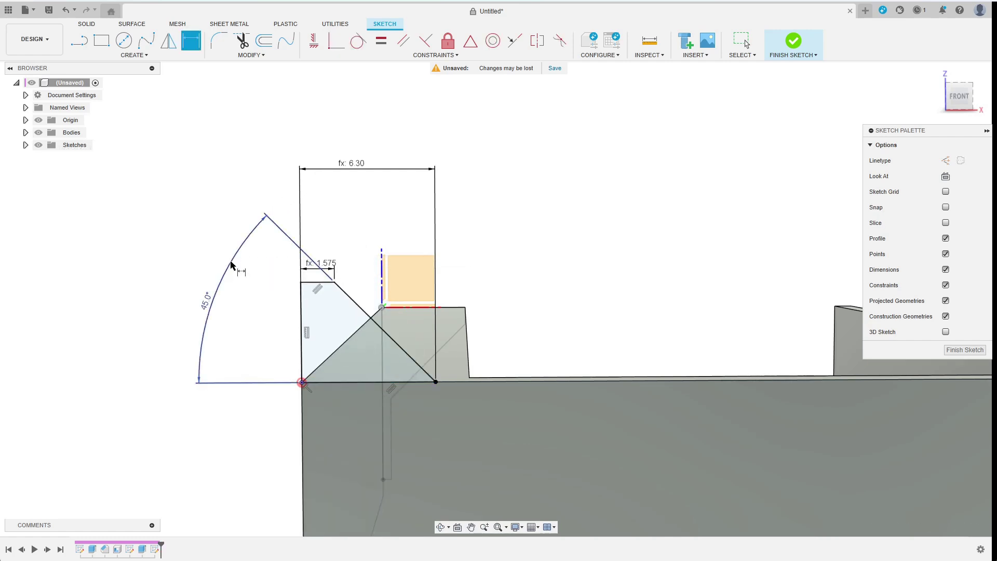
pyautogui.moveTo(329, 264); pyautogui.dragTo(361, 232)
pyautogui.moveTo(354, 166); pyautogui.dragTo(352, 192)
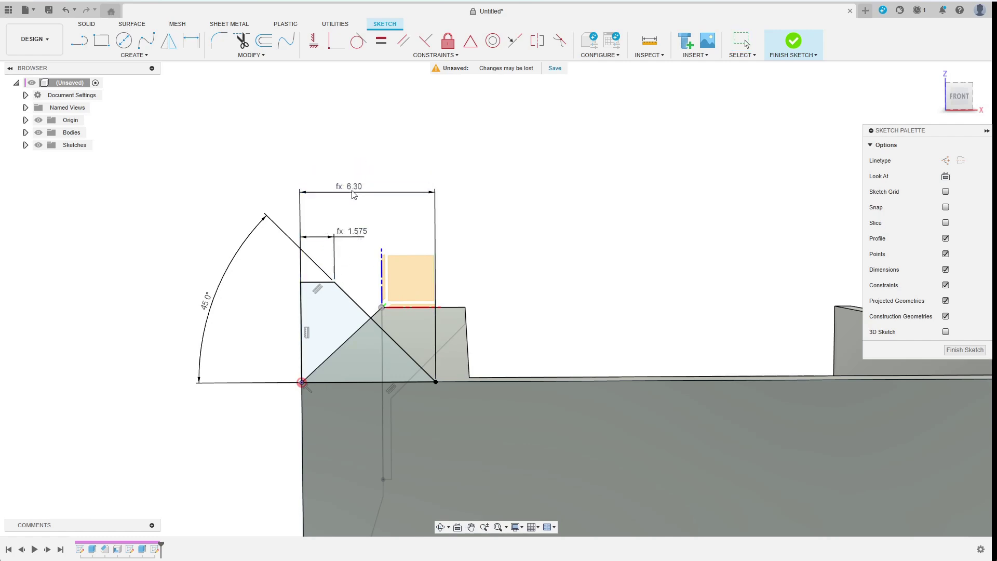
pyautogui.click(958, 351)
# - Extrude the tapered profile by -width_sides as a new body on top of the tray wall
pyautogui.press('e')
pyautogui.click(244, 345)
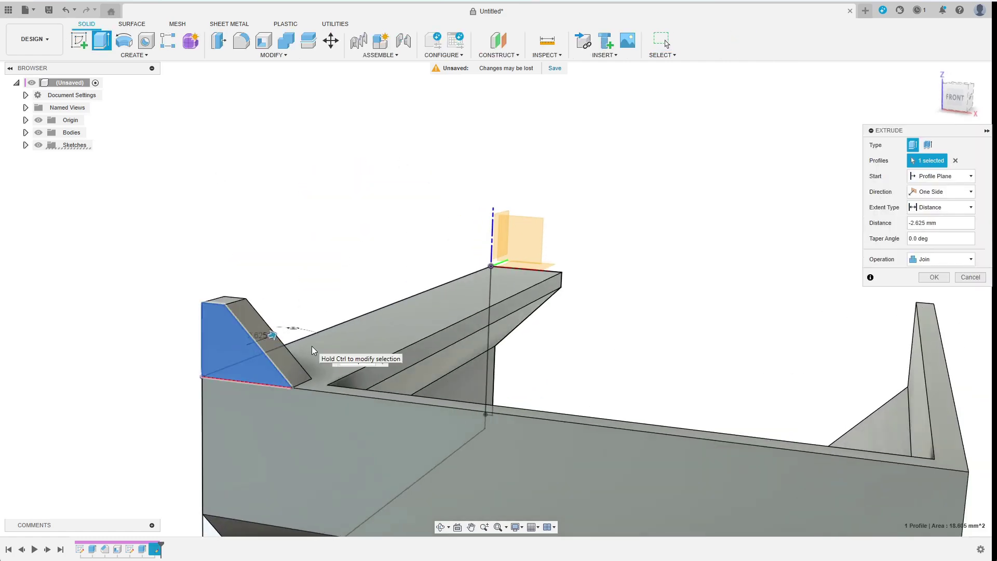
pyautogui.write('-width_sides')
pyautogui.press('Return')
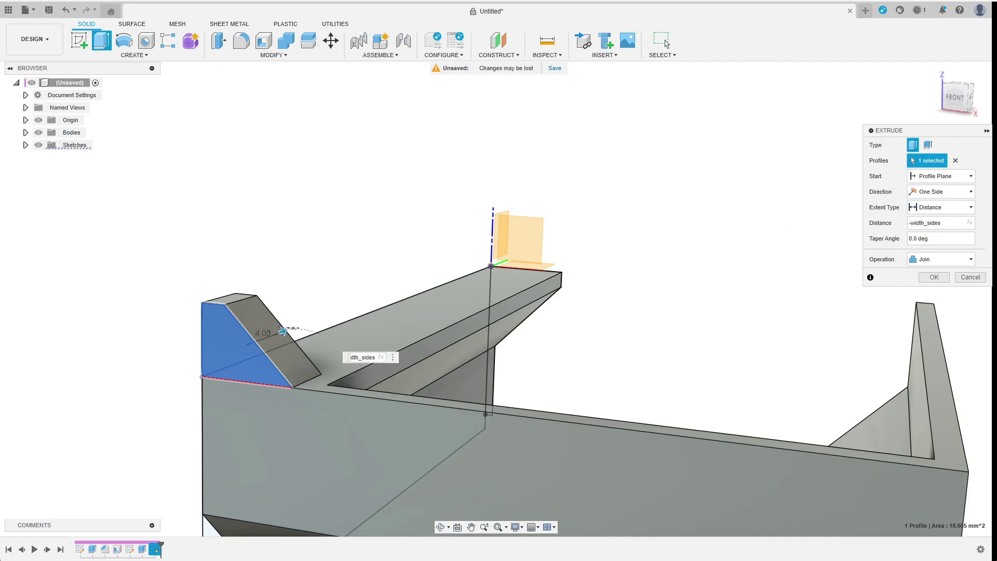
pyautogui.click(937, 254)
pyautogui.click(930, 300)
pyautogui.click(933, 277)
# - Chamfer the new tab's inner top edge with an equal distance of width_sides / 2
pyautogui.click(273, 55)
pyautogui.click(270, 84)
pyautogui.click(173, 267)
pyautogui.write('width_sides/2')
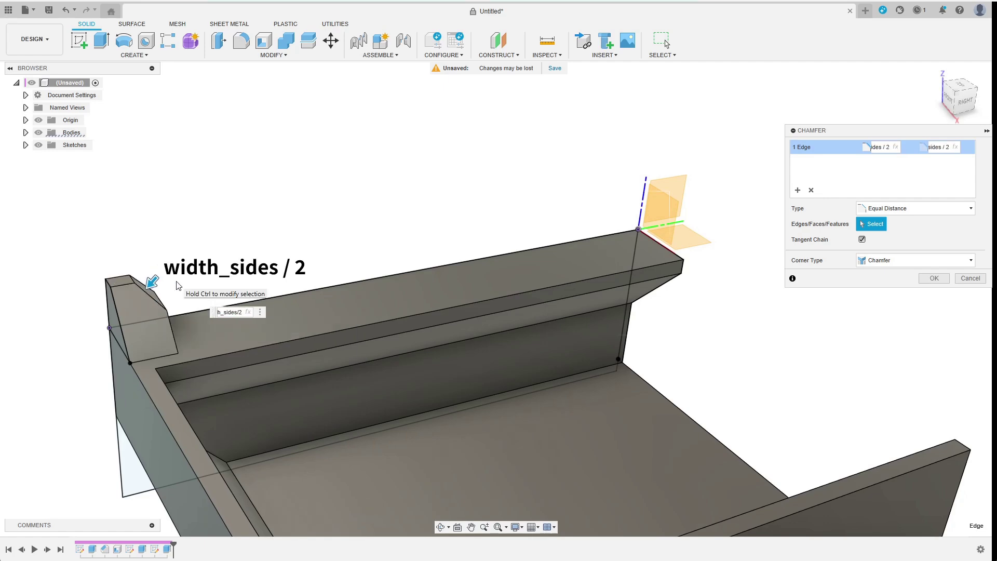
pyautogui.press('Return')
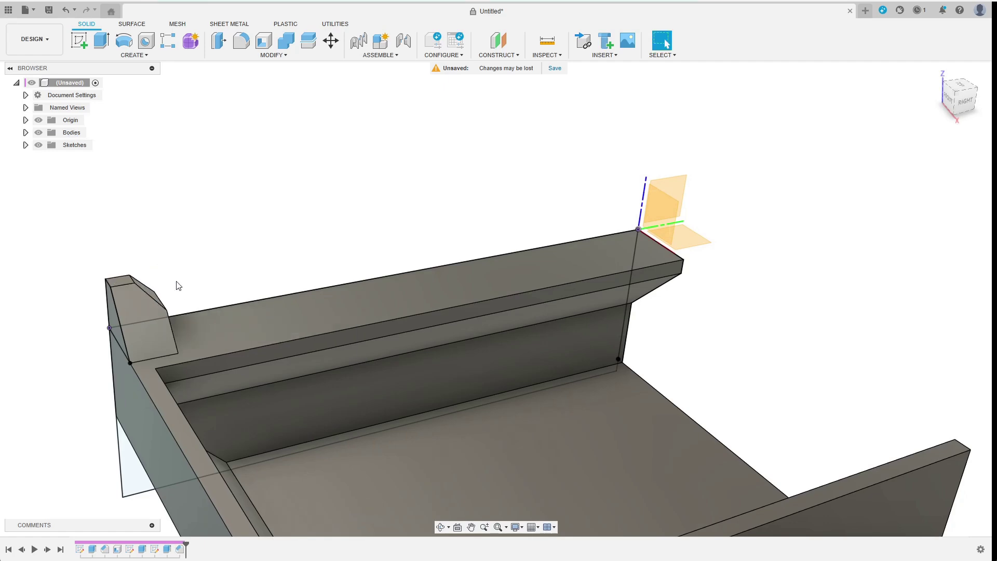
# - Start a sketch on the tab's flat outer side face and draw a three-point arc bulging outward from its short vertical edge
pyautogui.keyDown('shift'); pyautogui.moveTo(200, 249); pyautogui.dragTo(422, 285, button='middle'); pyautogui.keyUp('shift')
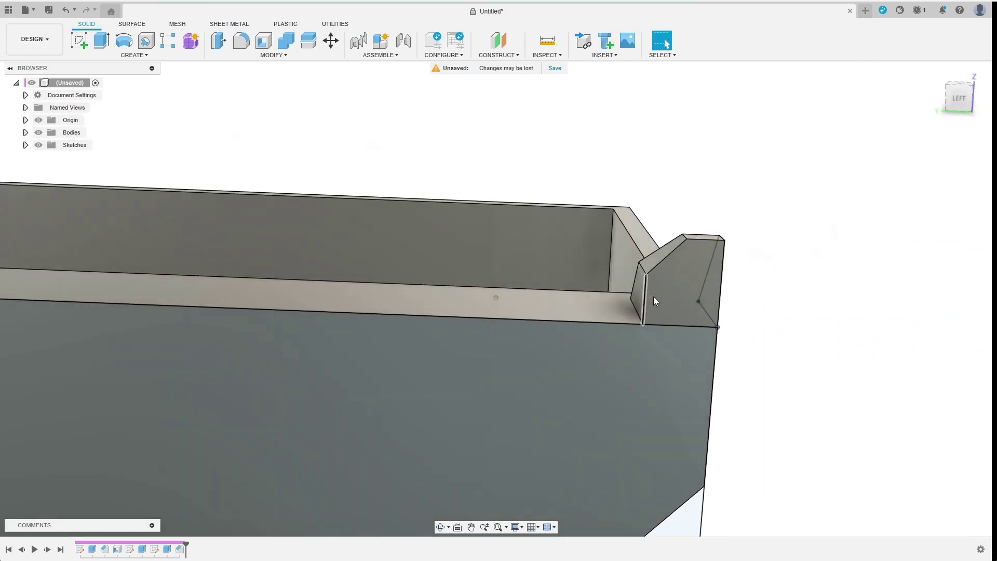
pyautogui.click(79, 41)
pyautogui.click(550, 282)
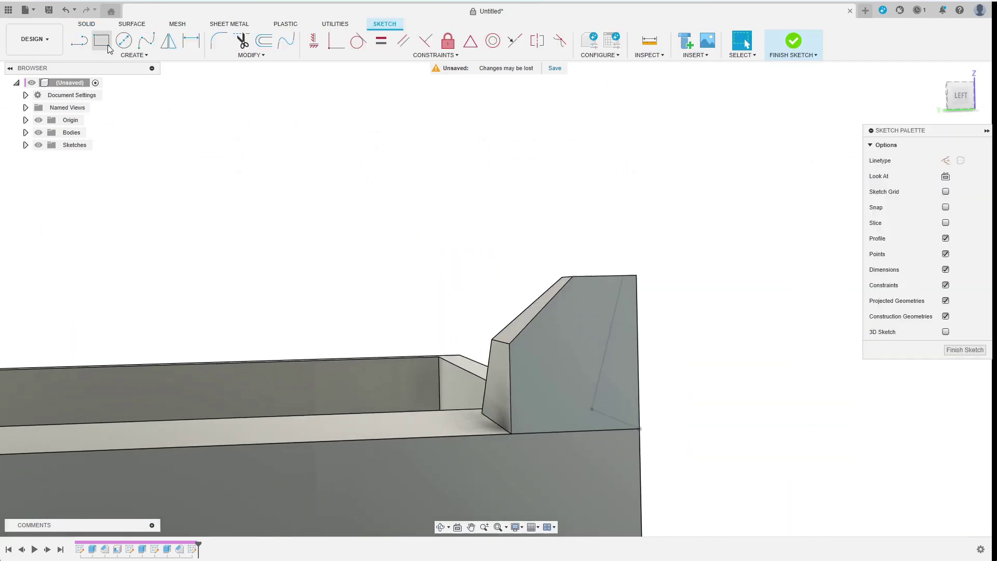
pyautogui.click(134, 56)
pyautogui.click(104, 95)
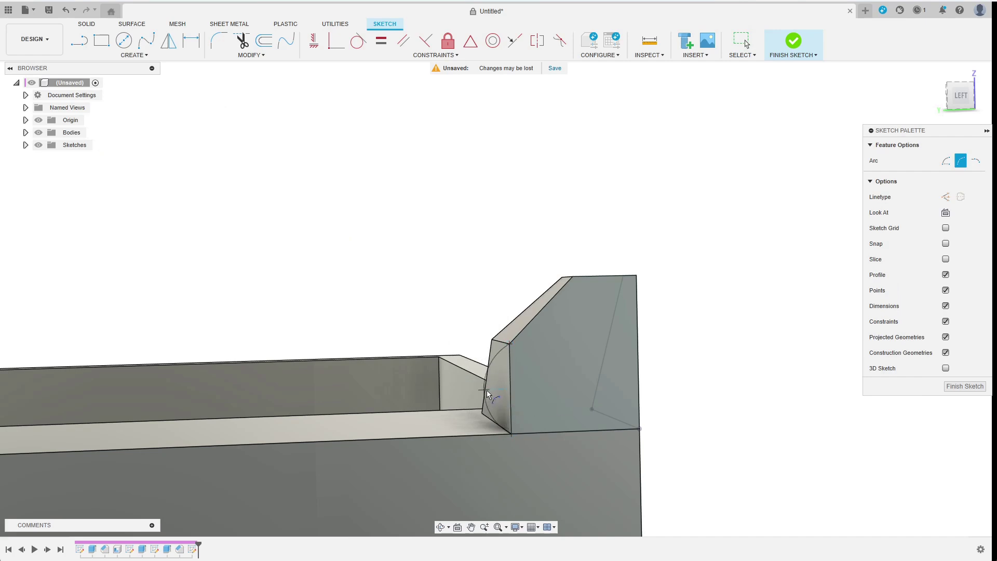
pyautogui.click(487, 390)
# - Add construction lines from the arc's center down to the tab's base edge and horizontally across to the arc
pyautogui.click(79, 40)
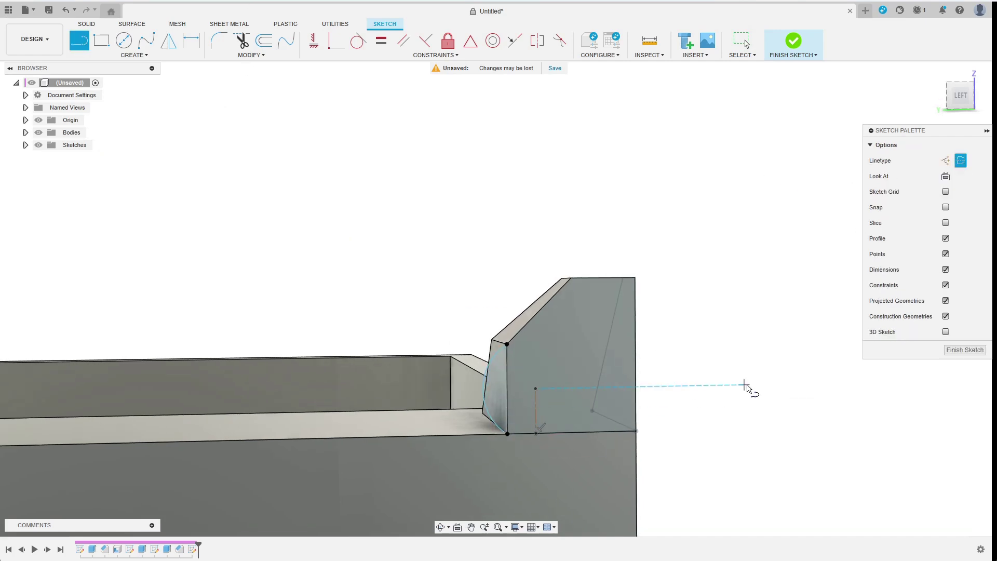
pyautogui.press('Escape')
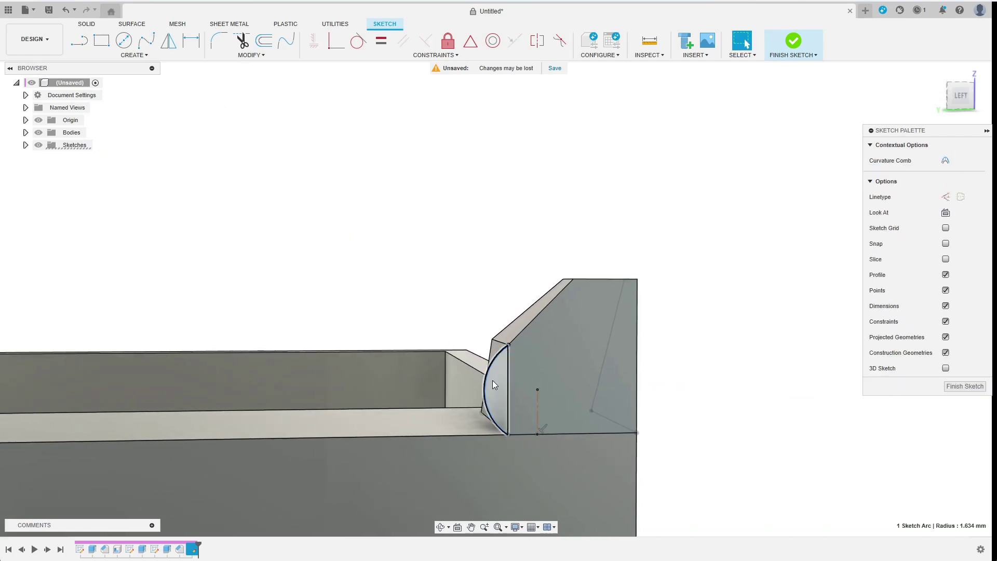
pyautogui.press('l')
pyautogui.scroll(3, 521, 364)
# - Dimension the arc's bulge from the tab's vertical edge as snap_interference + clearance and finish the sketch
pyautogui.press('d')
pyautogui.click(470, 403)
pyautogui.click(488, 259)
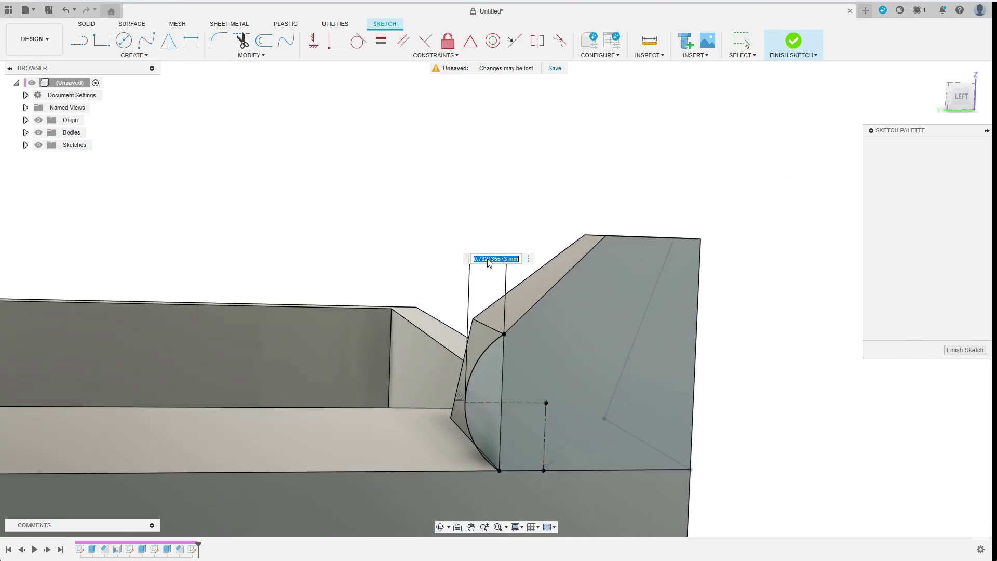
pyautogui.write('snap_interference+clearance')
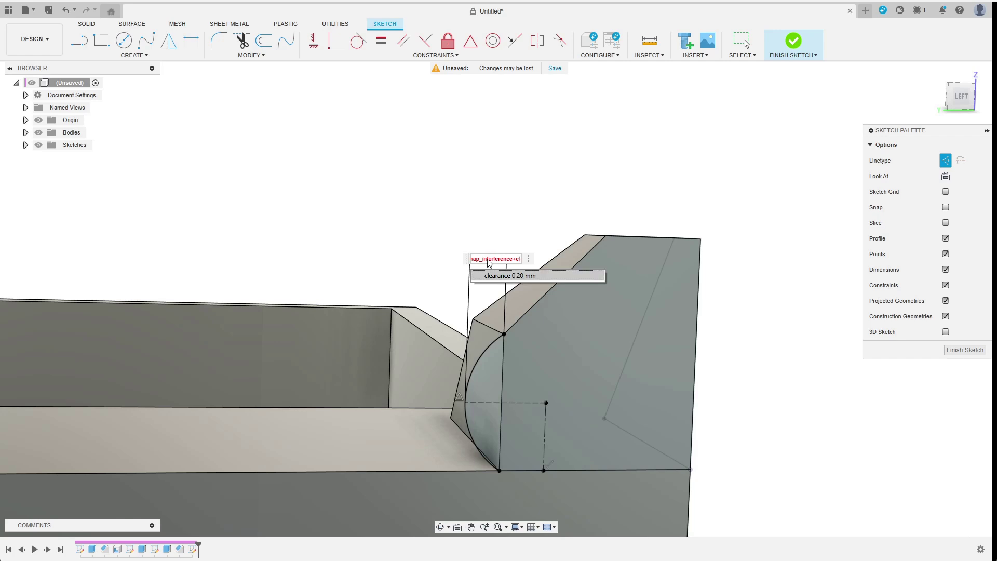
pyautogui.press('Return')
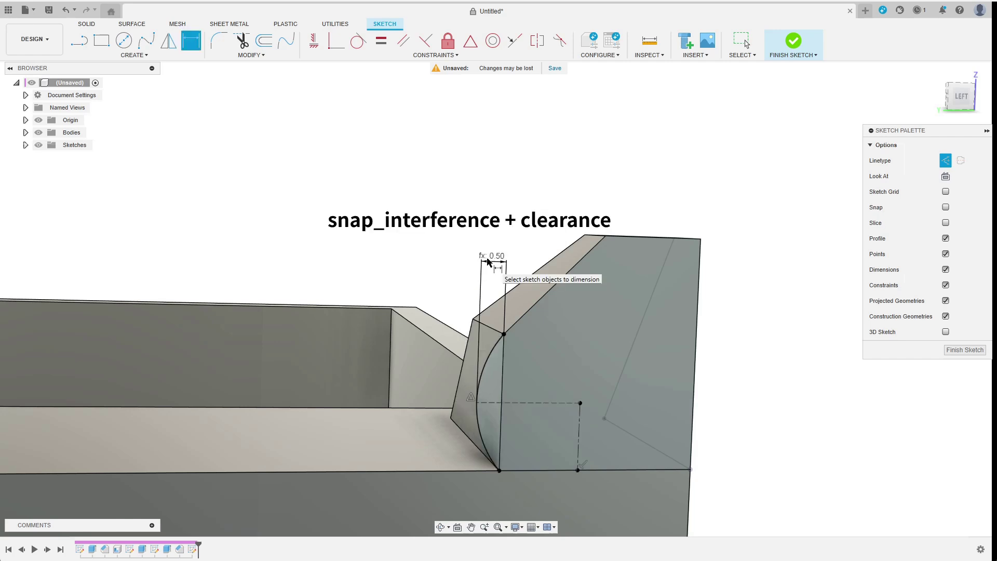
pyautogui.click(977, 355)
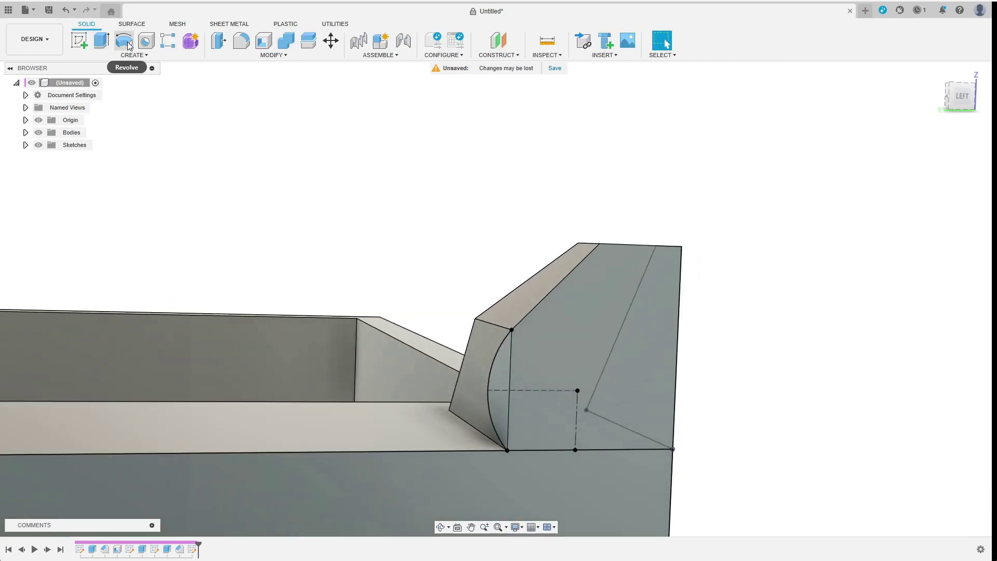
# - Revolve the arc profile about the vertical construction line by -90 degrees with the Join operation
pyautogui.click(125, 40)
pyautogui.click(579, 428)
pyautogui.click(941, 238)
pyautogui.click(935, 251)
pyautogui.moveTo(943, 208); pyautogui.dragTo(884, 212)
pyautogui.write('90')
pyautogui.click(909, 207)
pyautogui.write('-')
pyautogui.click(936, 256)
# - Edit the revolve with the tray's Body1 hidden so it joins only to the tab body, and show Body1 again
pyautogui.click(26, 132)
pyautogui.click(72, 146)
pyautogui.keyDown('shift'); pyautogui.moveTo(405, 213); pyautogui.dragTo(397, 198, button='middle'); pyautogui.keyUp('shift')
pyautogui.click(397, 200)
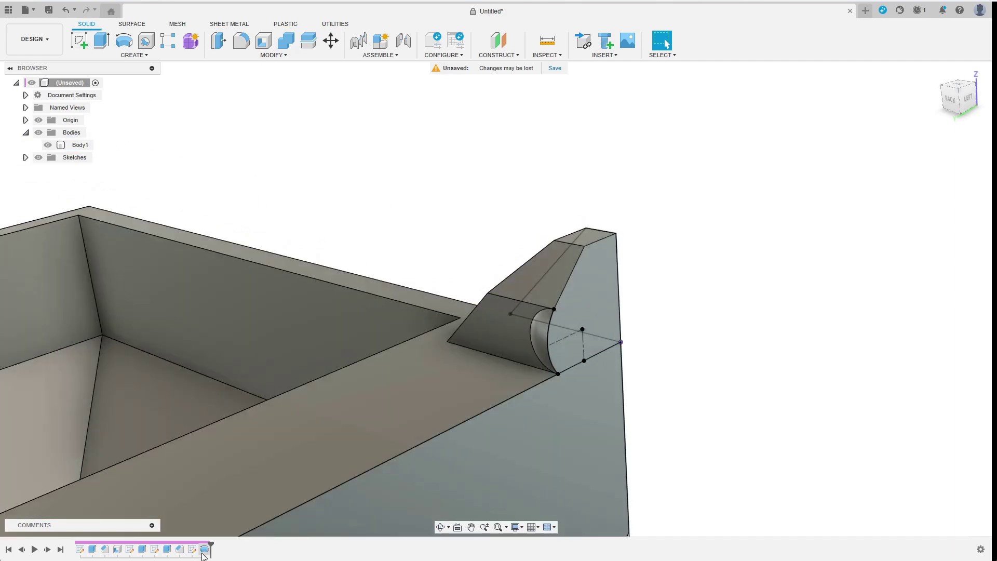
pyautogui.doubleClick(204, 551)
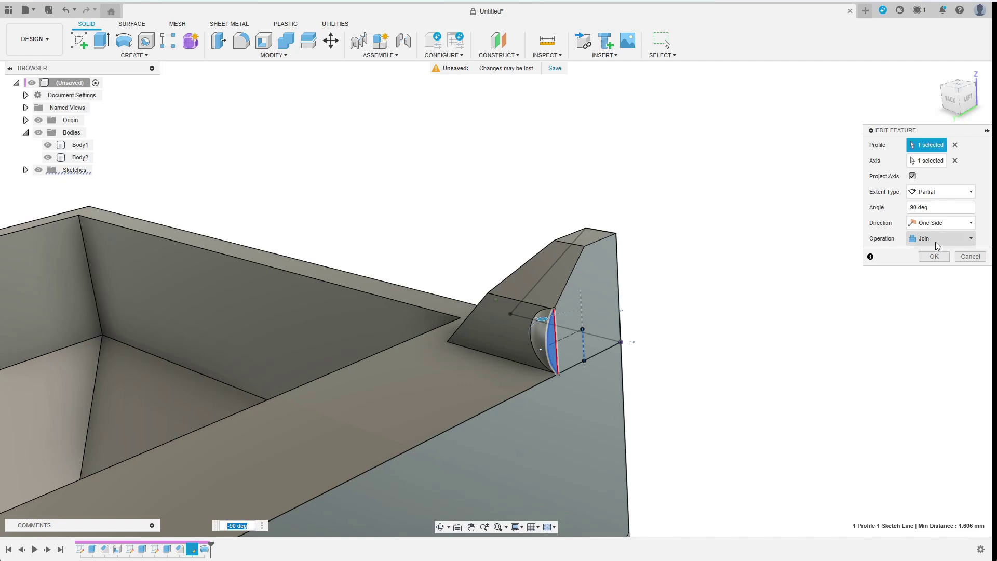
pyautogui.click(48, 146)
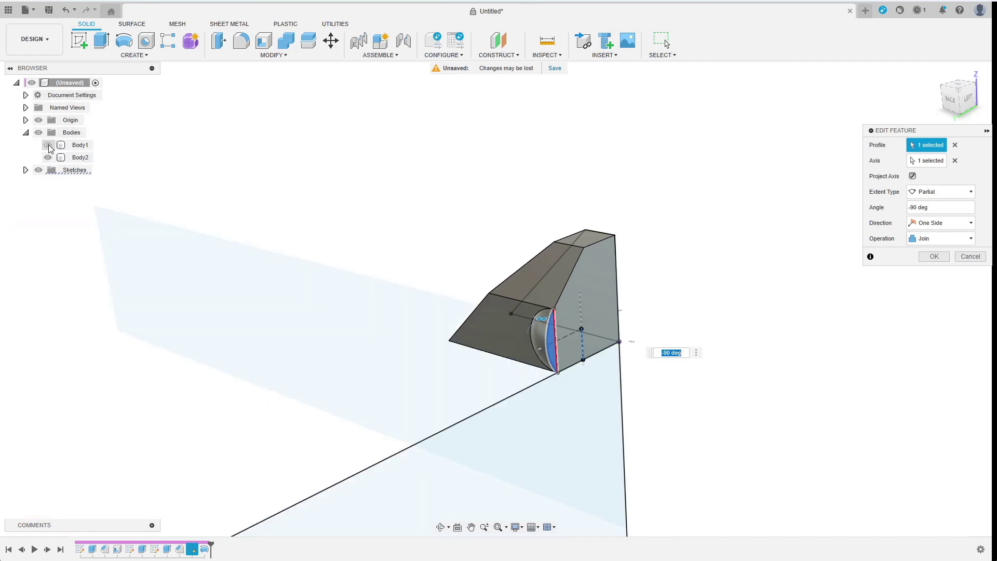
pyautogui.click(933, 257)
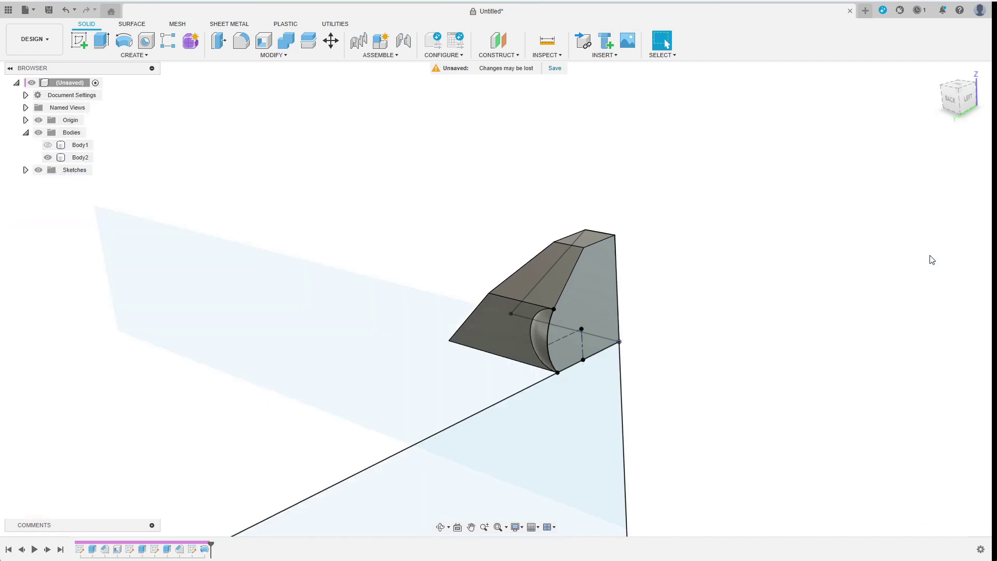
pyautogui.click(48, 145)
# - Start a sketch across the tray's open end at the inner bracket and draw a rectangle upward from the origin
pyautogui.scroll(-5, 191, 148)
pyautogui.click(261, 465)
pyautogui.press('r')
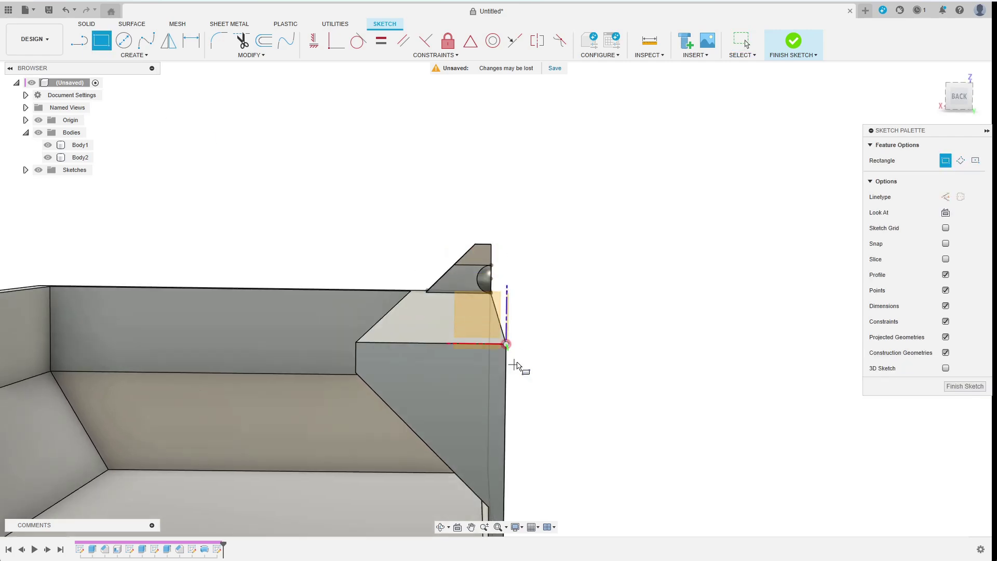
pyautogui.click(506, 347)
pyautogui.click(363, 81)
# - Dimension the rectangle's height as upper_height / 2
pyautogui.click(191, 40)
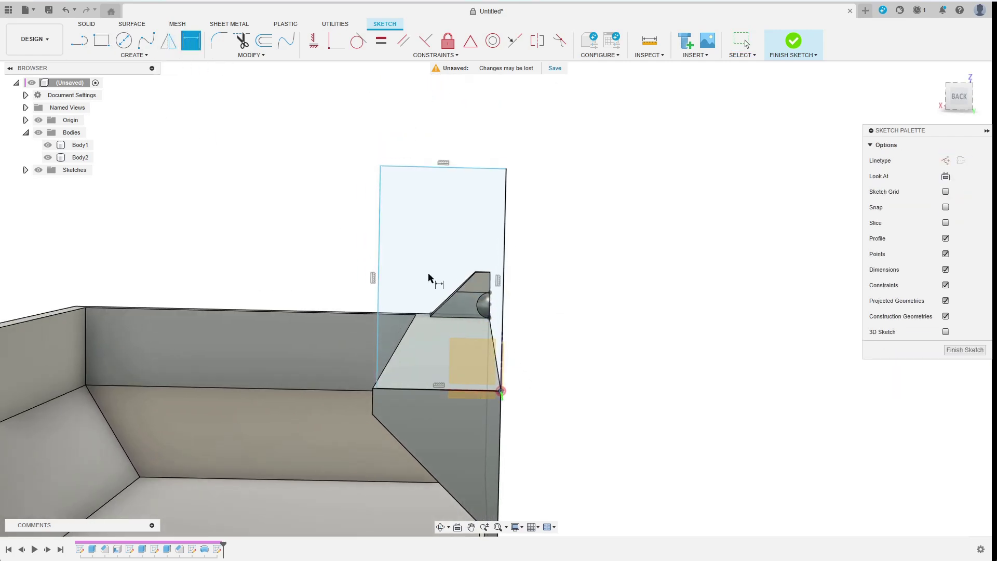
pyautogui.click(504, 260)
pyautogui.click(540, 262)
pyautogui.write('upper_height')
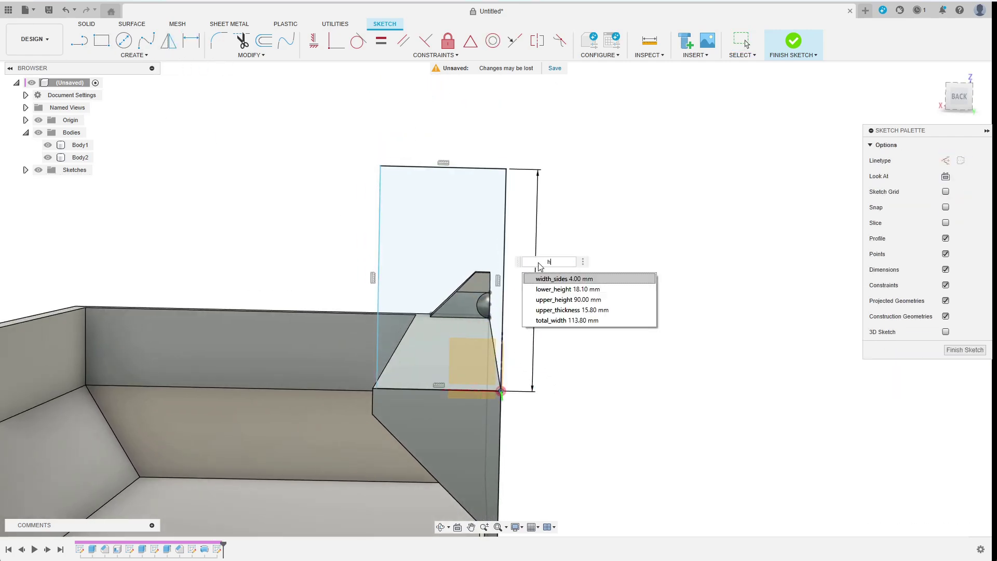
pyautogui.press('Down')
pyautogui.press('Return')
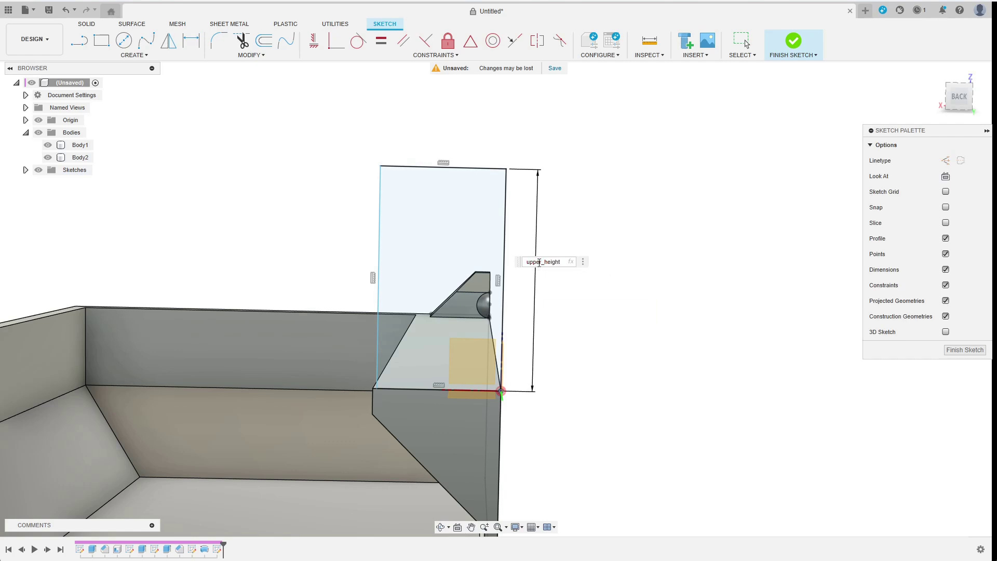
pyautogui.press('Return')
pyautogui.scroll(-3, 538, 265)
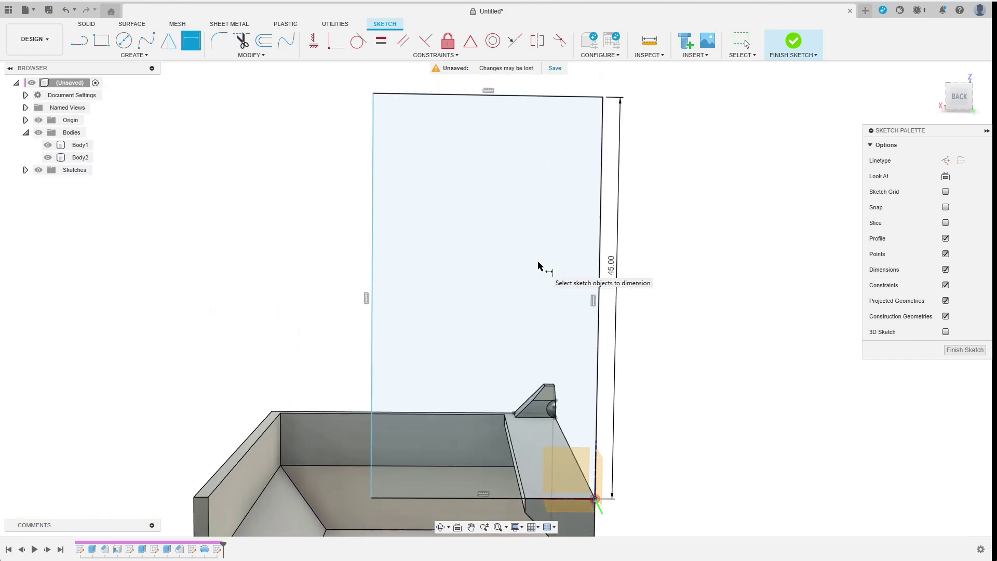
pyautogui.moveTo(542, 322); pyautogui.dragTo(541, 314, button='middle')
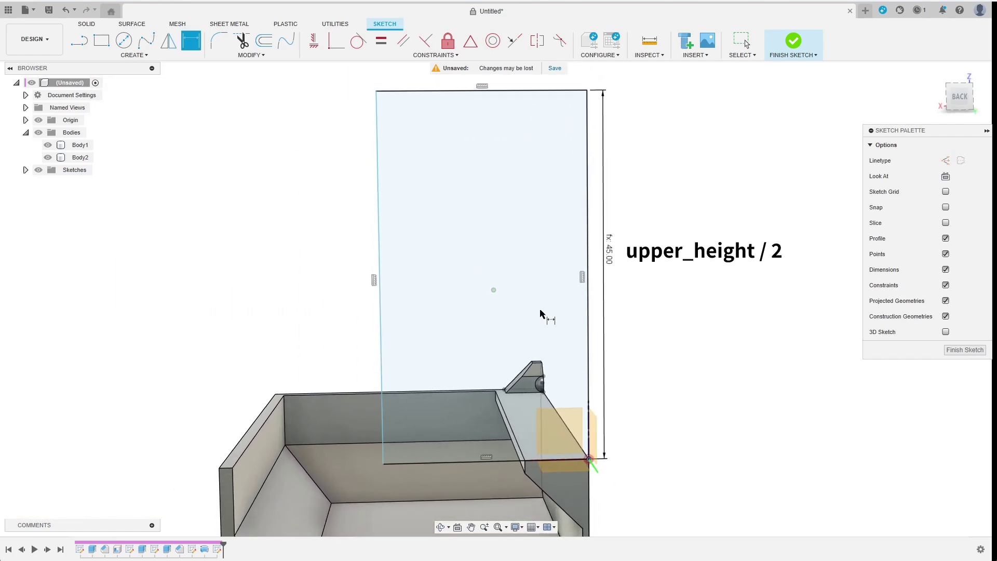
# - Dimension the rectangle's width as upper_thickness / 2
pyautogui.click(587, 332)
pyautogui.click(379, 283)
pyautogui.click(339, 287)
pyautogui.write('upper_thickness')
pyautogui.press('Return')
pyautogui.press('Return')
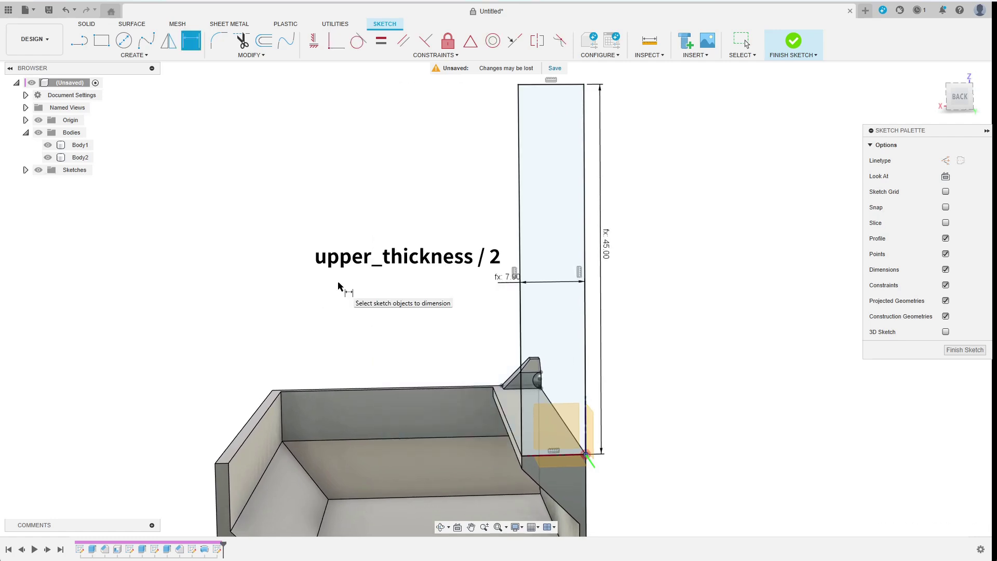
pyautogui.scroll(1, 352, 287)
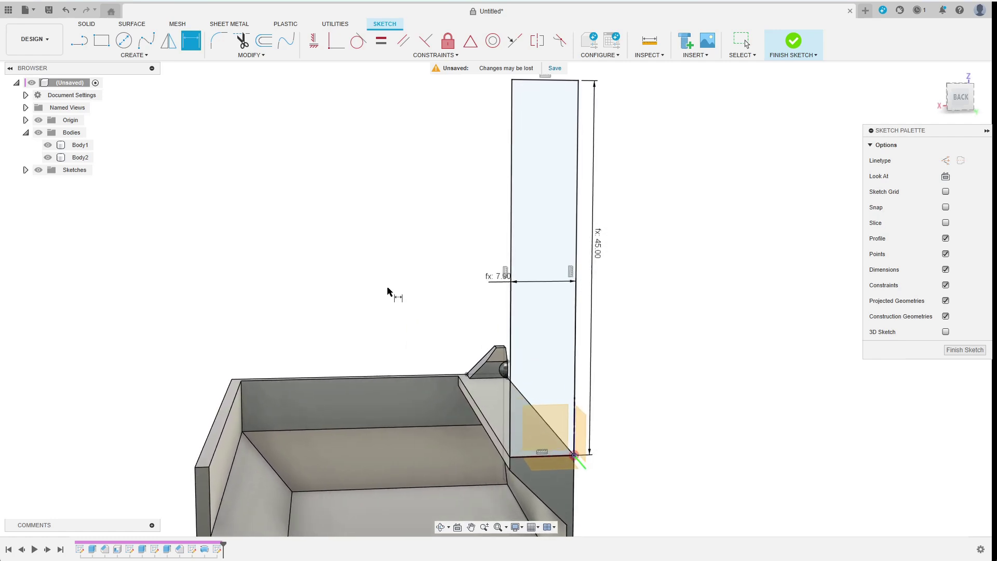
# - Finish the sketch and extrude the rectangle up to the tray's outer end face as a new body
pyautogui.click(964, 351)
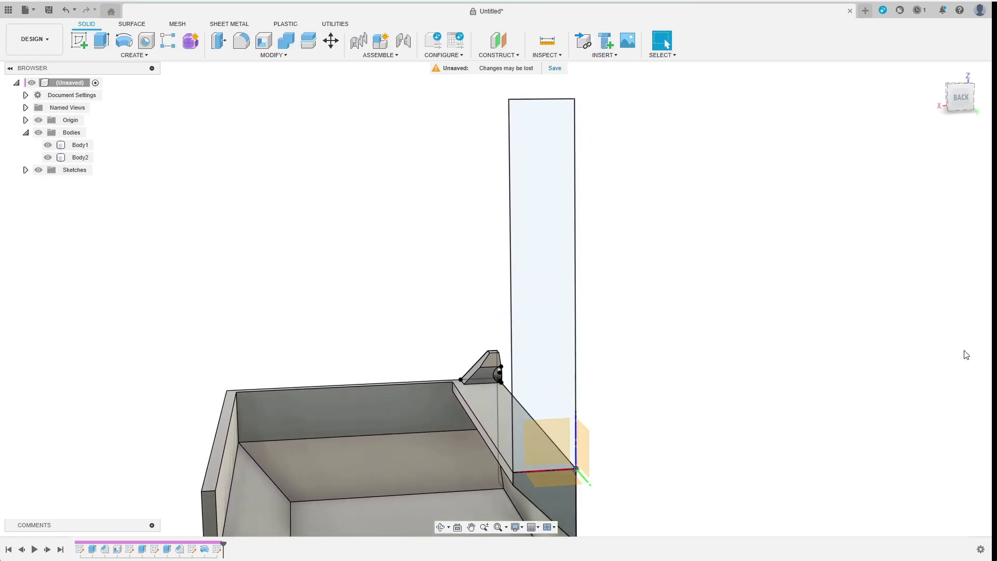
pyautogui.click(102, 42)
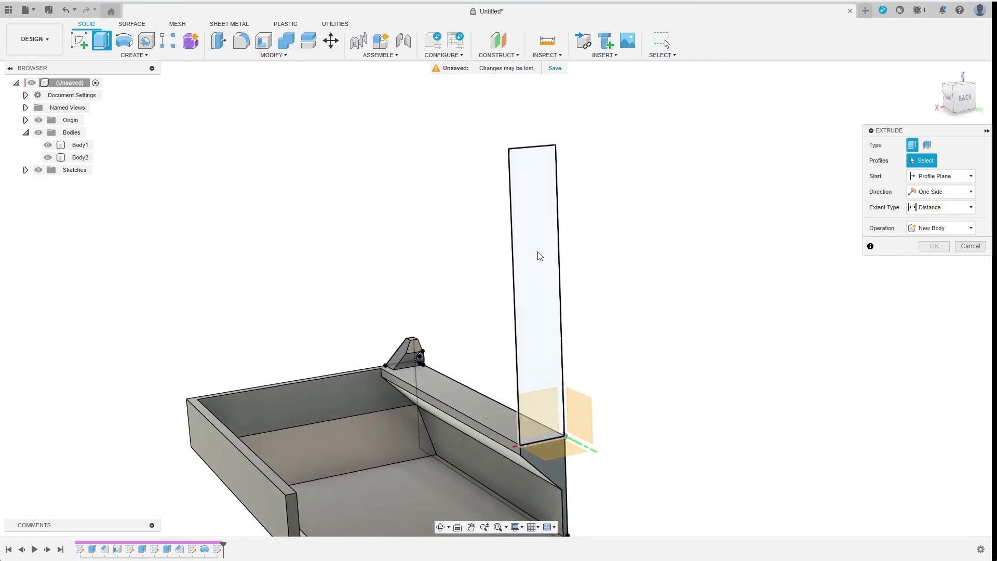
pyautogui.click(538, 255)
pyautogui.click(917, 208)
pyautogui.click(933, 231)
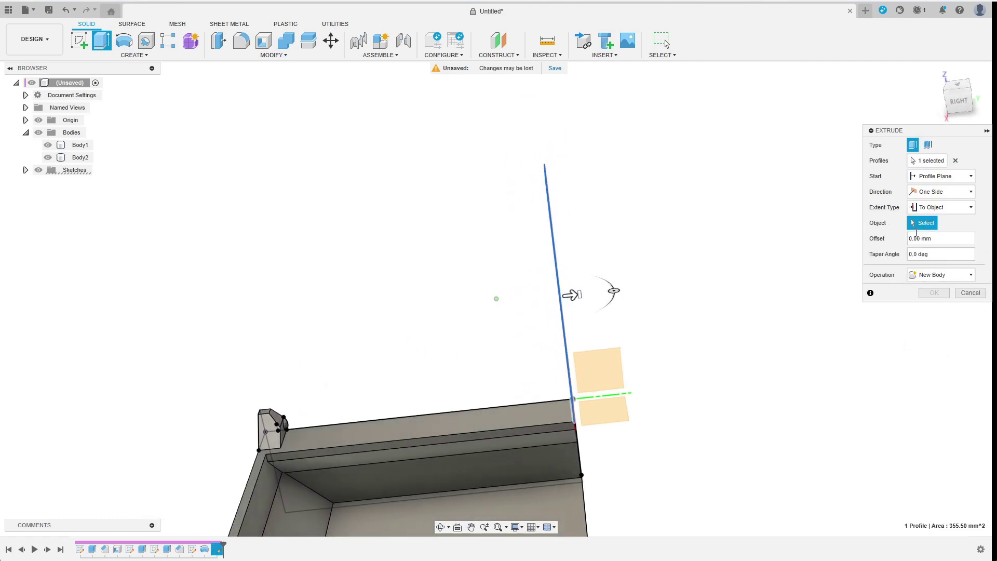
pyautogui.keyDown('shift'); pyautogui.moveTo(497, 296); pyautogui.dragTo(310, 469, button='middle'); pyautogui.keyUp('shift')
pyautogui.click(310, 469)
pyautogui.click(942, 306)
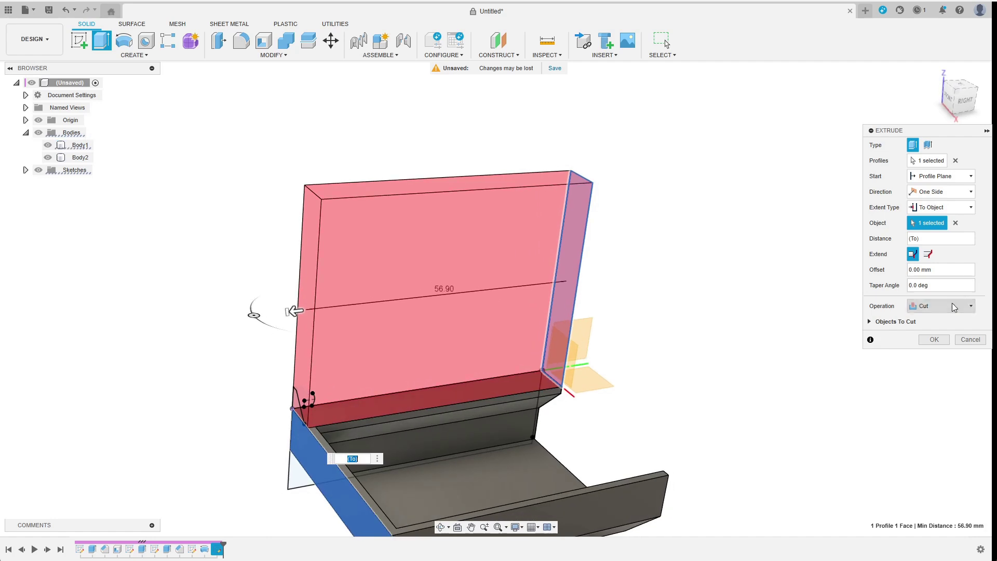
pyautogui.click(941, 351)
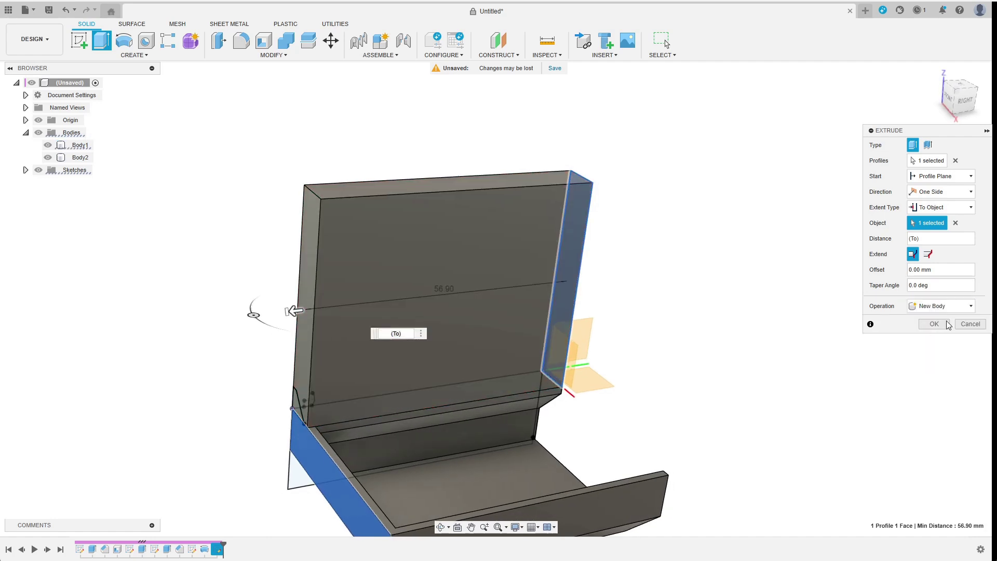
pyautogui.click(949, 326)
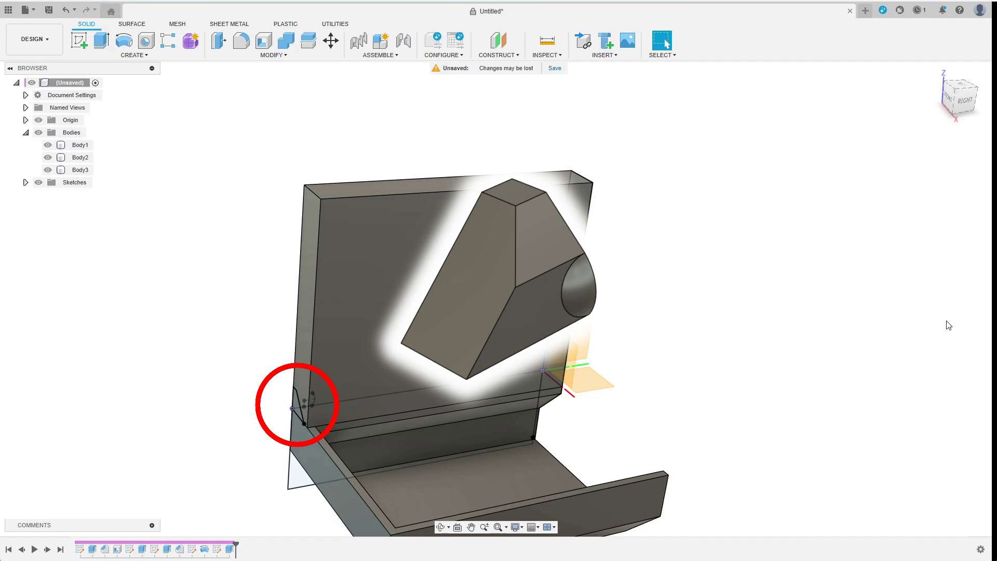
# - Hide the upper panel Body3 and join the tab Body2 to the tray Body1 with Combine, keeping the tool body
pyautogui.keyDown('shift'); pyautogui.moveTo(949, 326); pyautogui.dragTo(827, 315, button='middle'); pyautogui.keyUp('shift')
pyautogui.scroll(1, 687, 384)
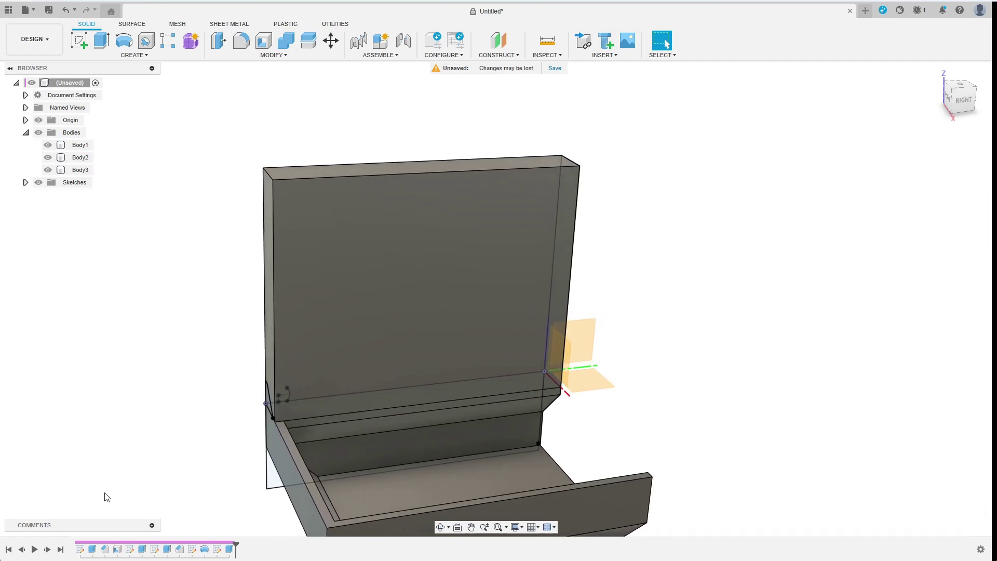
pyautogui.keyDown('shift'); pyautogui.moveTo(249, 437); pyautogui.dragTo(323, 399, button='middle'); pyautogui.keyUp('shift')
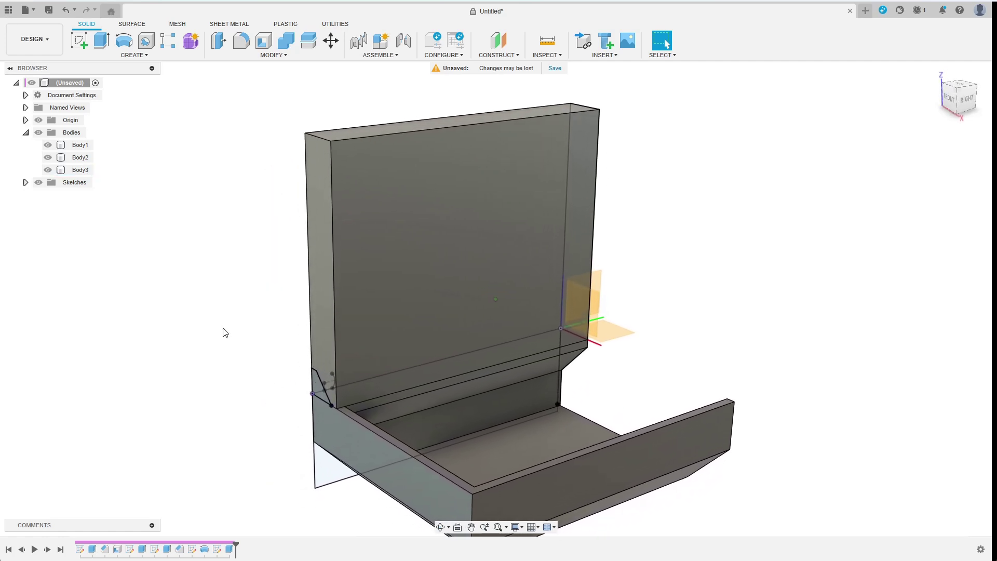
pyautogui.click(48, 170)
pyautogui.keyDown('shift'); pyautogui.moveTo(229, 223); pyautogui.dragTo(220, 222, button='middle'); pyautogui.keyUp('shift')
pyautogui.click(286, 40)
pyautogui.click(332, 341)
pyautogui.click(327, 330)
pyautogui.click(925, 208)
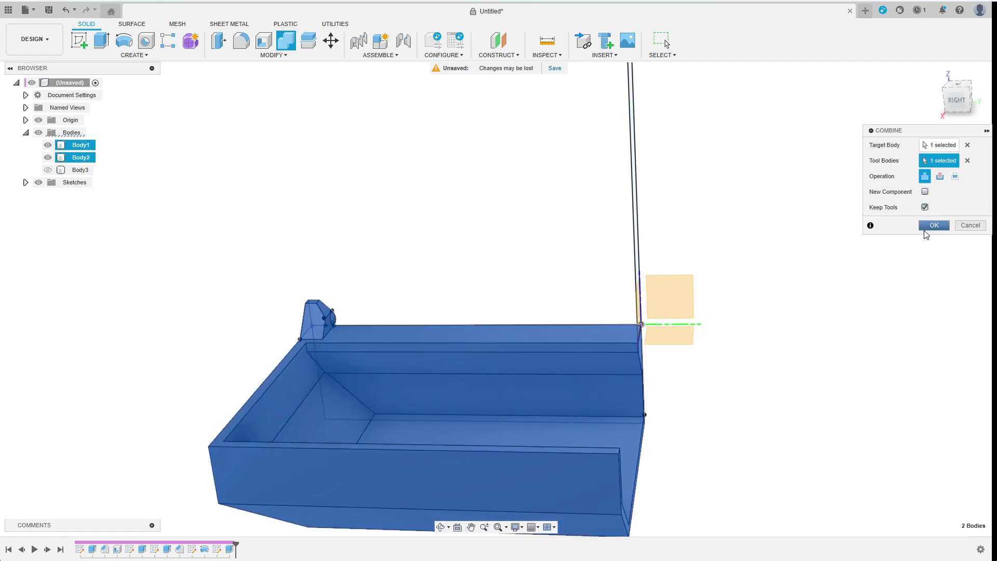
pyautogui.click(933, 225)
# - Hide the sketches and all bodies except the tab Body2
pyautogui.keyDown('shift'); pyautogui.moveTo(312, 269); pyautogui.dragTo(123, 210, button='middle'); pyautogui.keyUp('shift')
pyautogui.click(48, 145)
pyautogui.click(48, 157)
pyautogui.click(48, 170)
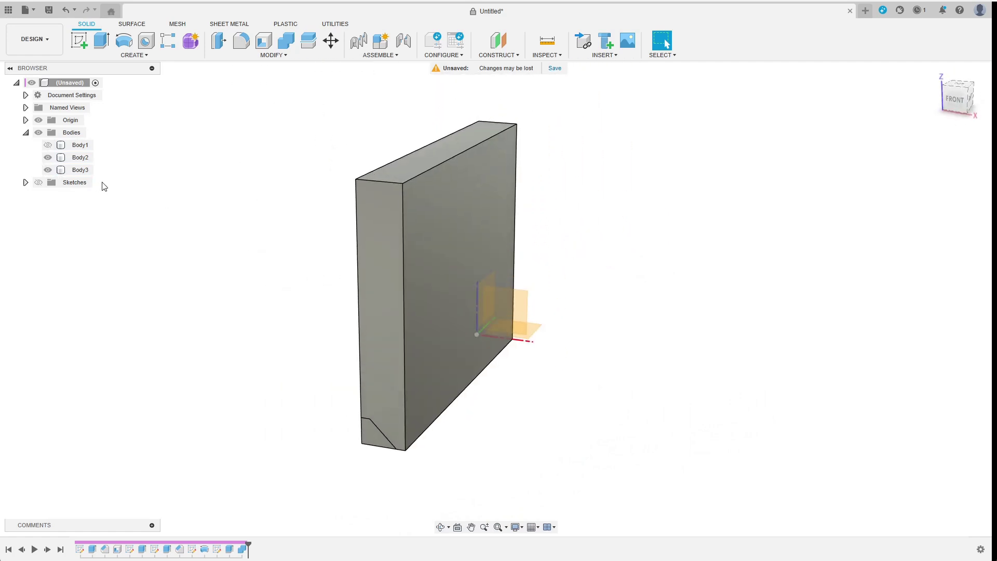
pyautogui.click(51, 159)
pyautogui.click(48, 170)
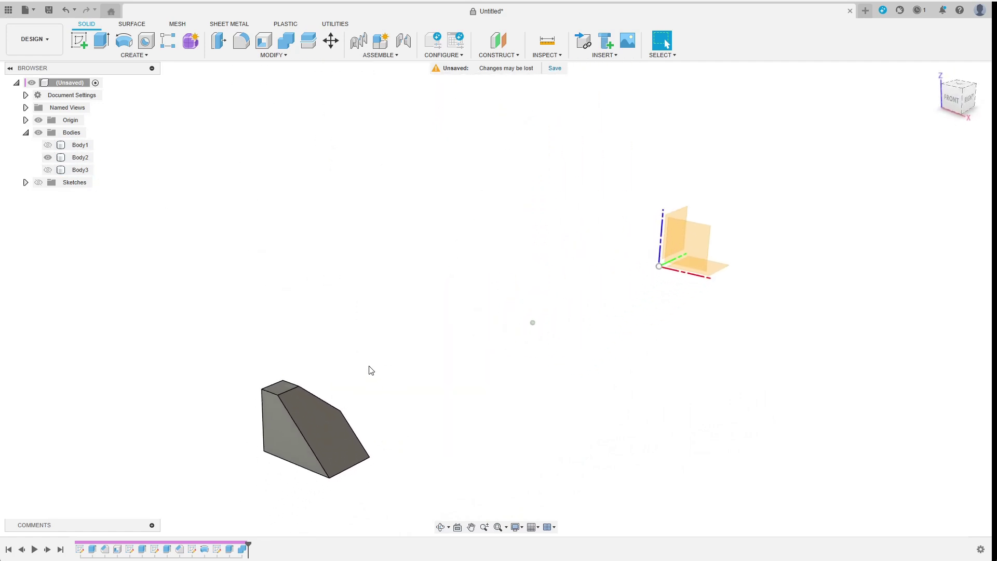
# - Offset the tab's four flat outer faces, leaving out the rounded snap dimple, by the clearance parameter
pyautogui.click(223, 55)
pyautogui.click(237, 138)
pyautogui.click(291, 361)
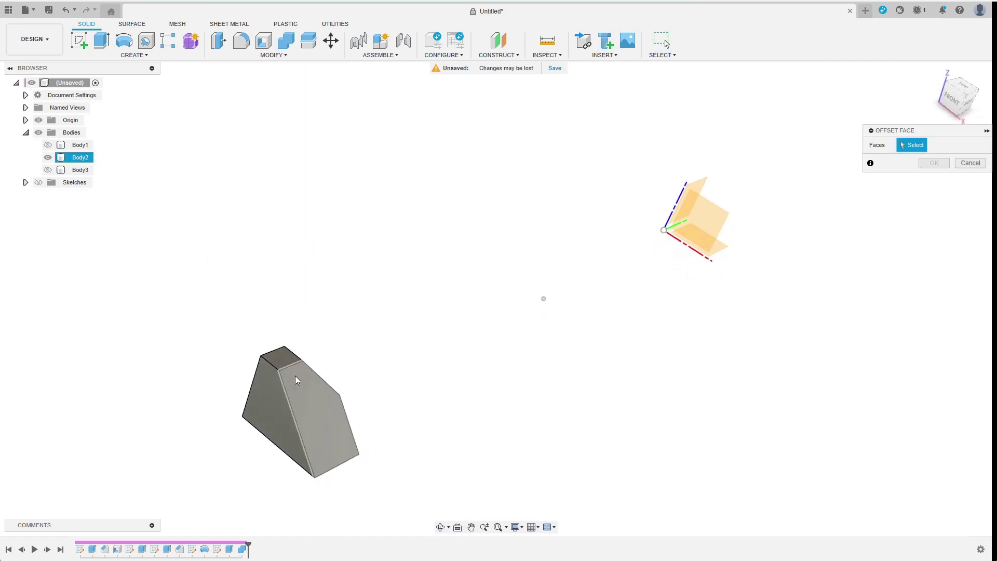
pyautogui.click(254, 323)
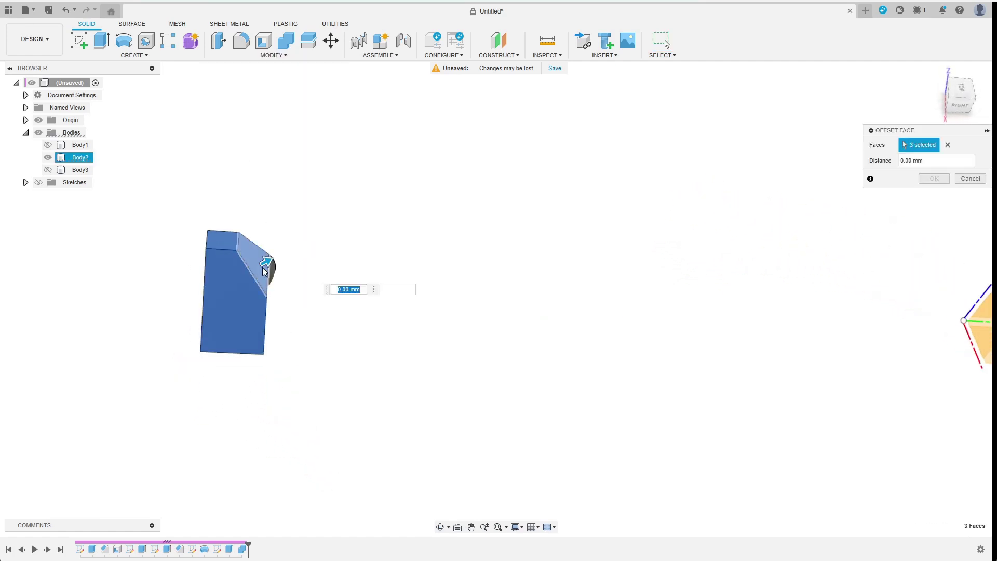
pyautogui.click(266, 285)
pyautogui.click(320, 322)
pyautogui.scroll(3, 267, 334)
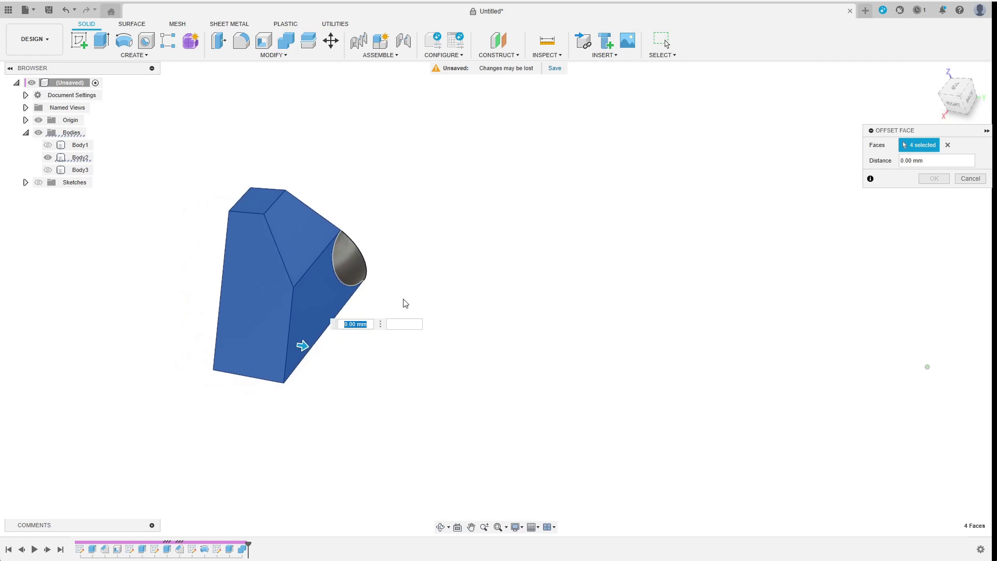
pyautogui.press('BackSpace')
pyautogui.press('BackSpace')
pyautogui.press('BackSpace')
pyautogui.write('clearance')
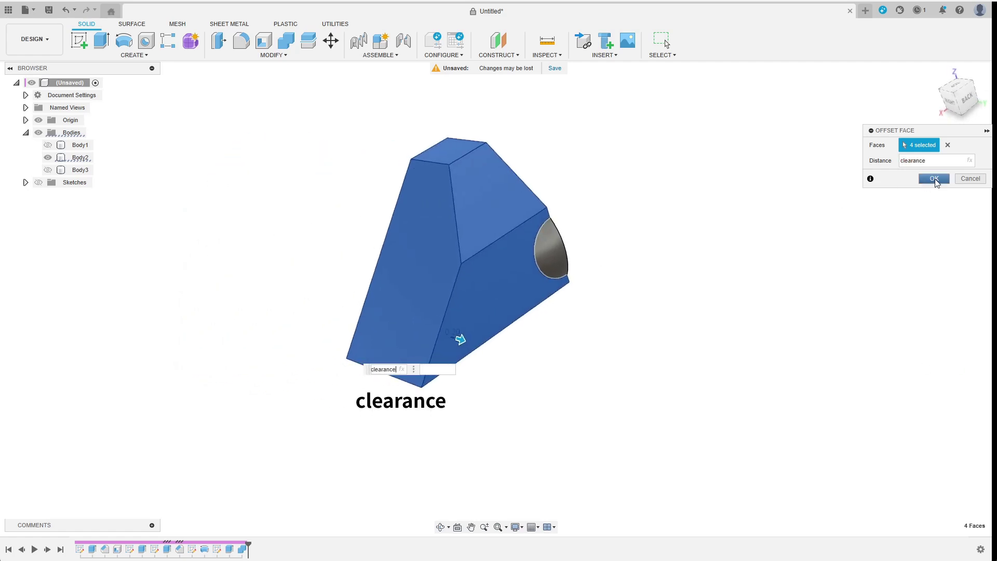
pyautogui.click(935, 179)
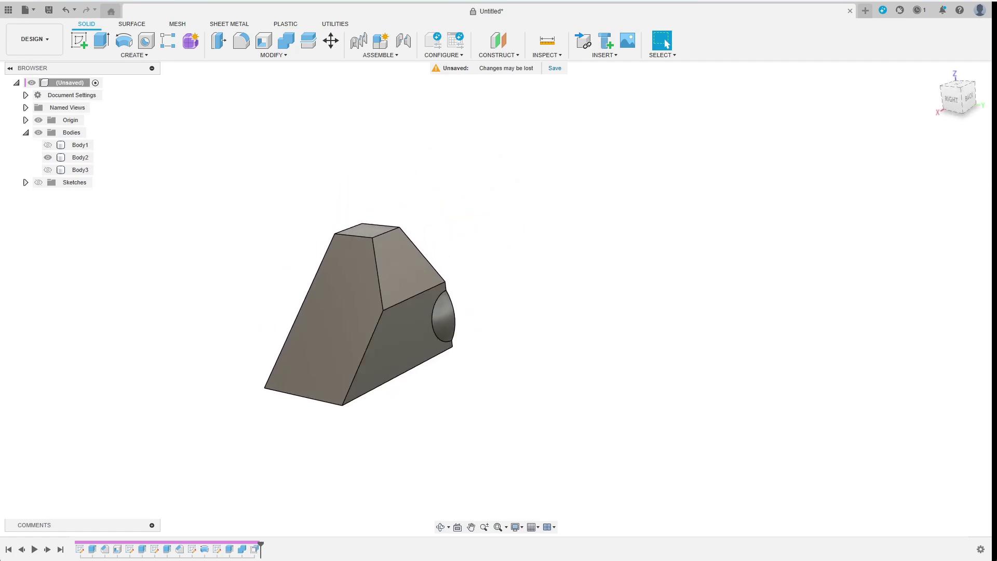
# - Show Body3 and create a point-to-point copy of the tab, moved from its lower outer corner to the panel's top inner corner
pyautogui.moveTo(218, 231); pyautogui.dragTo(213, 263, button='middle')
pyautogui.click(48, 170)
pyautogui.scroll(-5, 214, 272)
pyautogui.keyDown('shift'); pyautogui.moveTo(312, 239); pyautogui.dragTo(463, 233, button='middle'); pyautogui.keyUp('shift')
pyautogui.press('m')
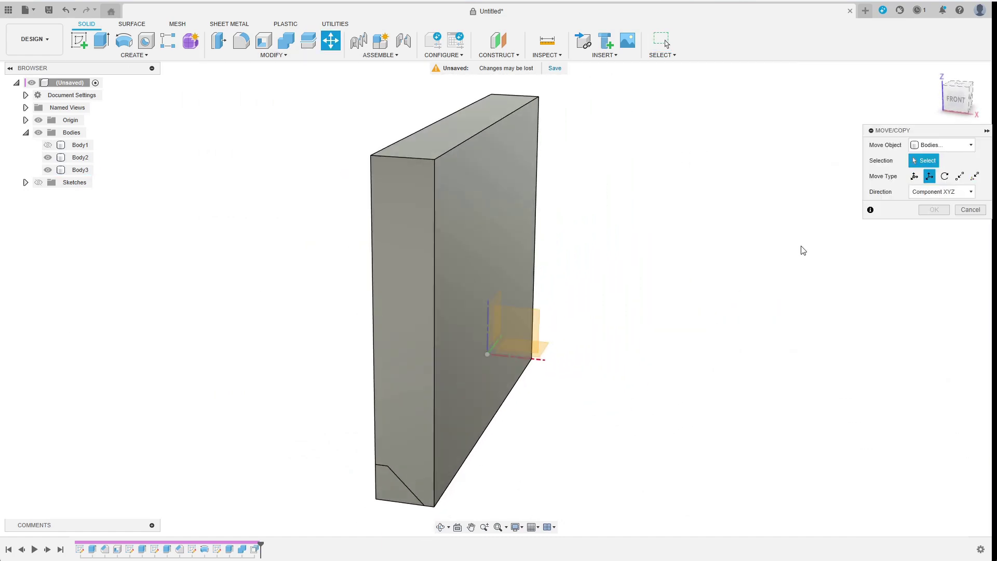
pyautogui.click(385, 494)
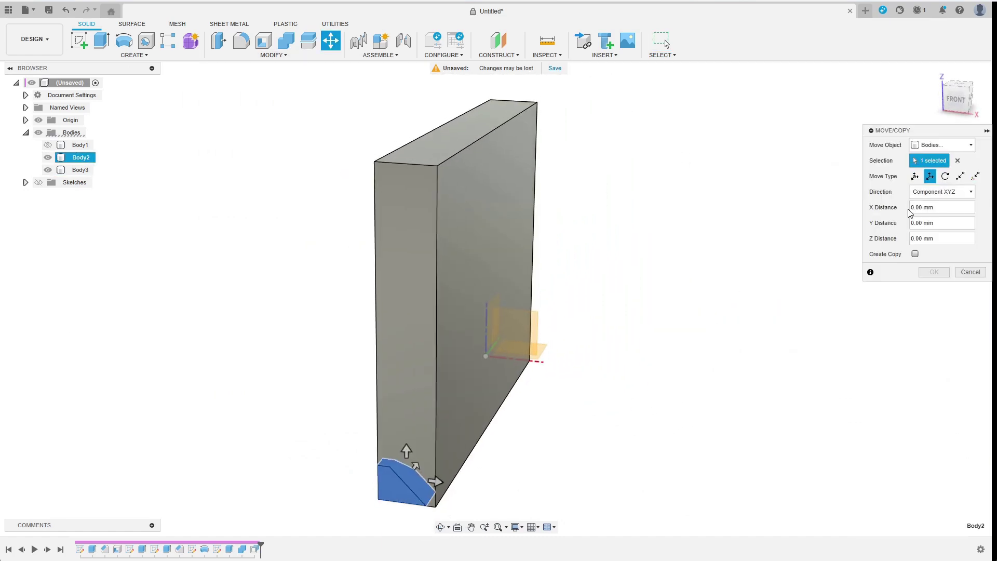
pyautogui.click(960, 176)
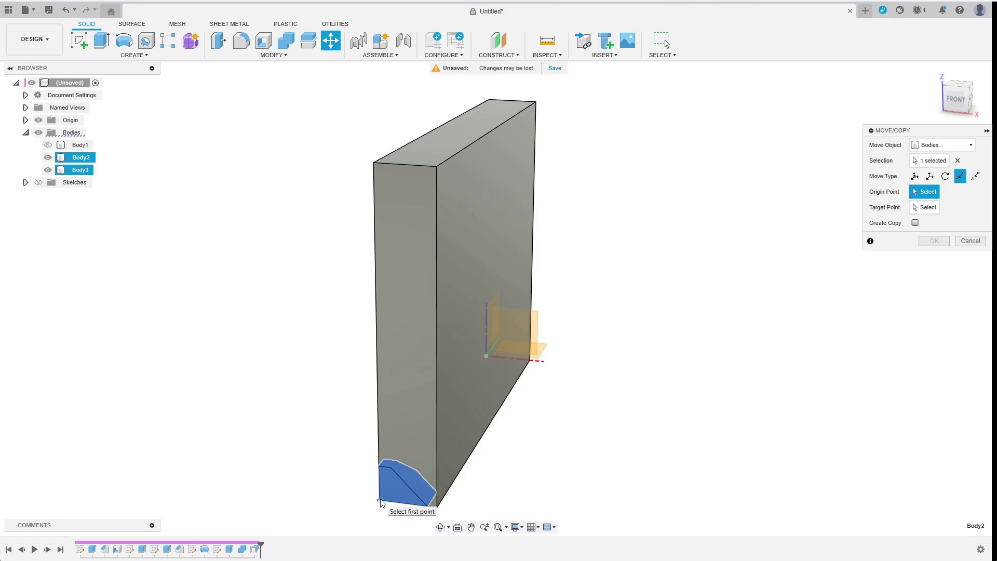
pyautogui.click(381, 503)
pyautogui.click(436, 166)
pyautogui.click(915, 222)
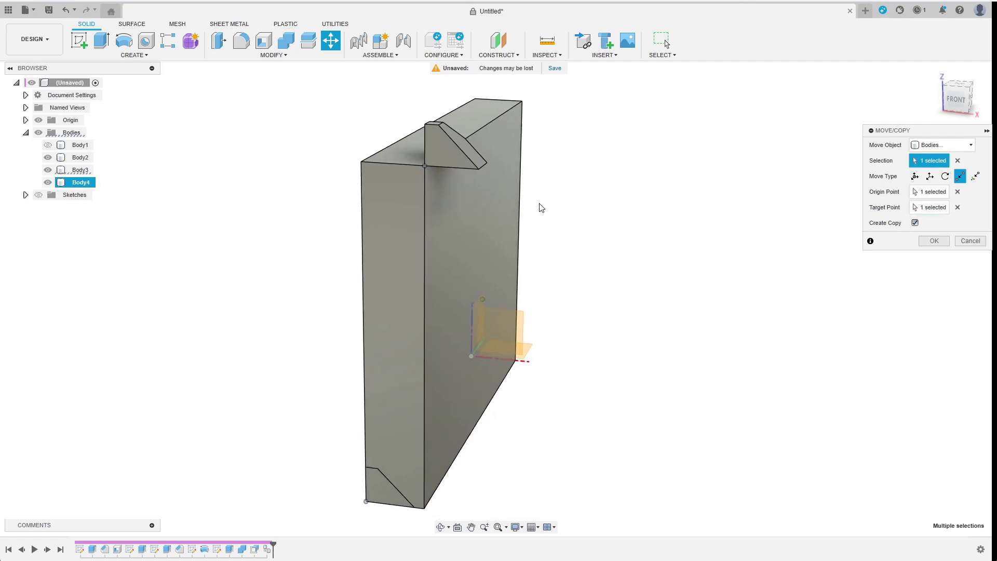
pyautogui.click(934, 241)
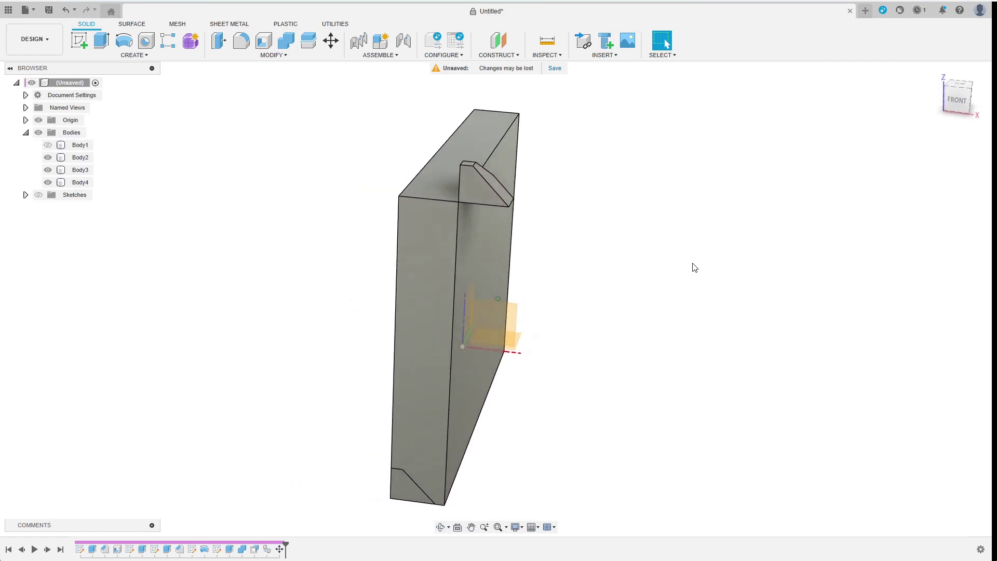
# - Rotate the copied tab 90 deg about the panel's long top edge so it lies over the panel's thickness
pyautogui.keyDown('shift'); pyautogui.moveTo(693, 264); pyautogui.dragTo(684, 258, button='middle'); pyautogui.keyUp('shift')
pyautogui.click(337, 38)
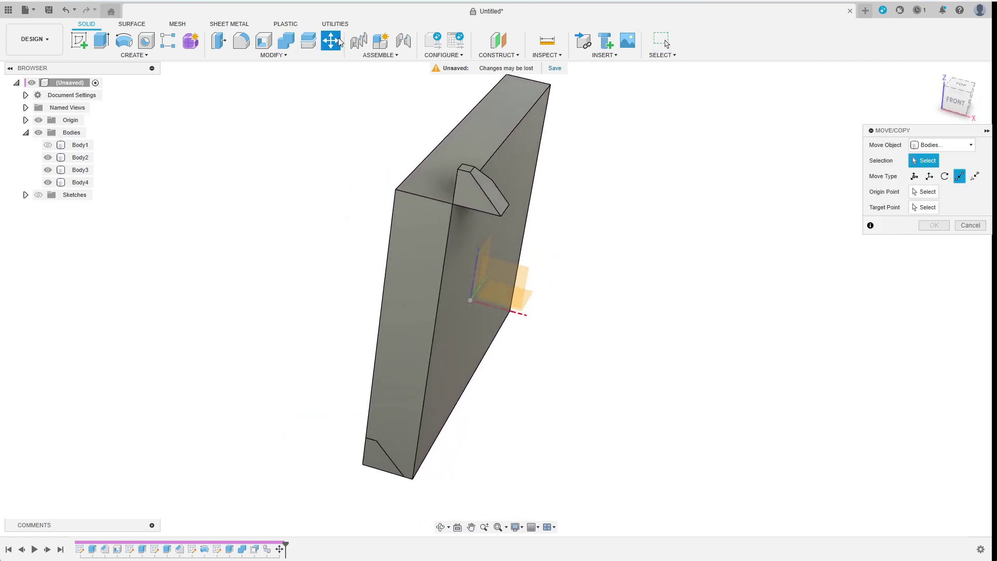
pyautogui.click(475, 193)
pyautogui.click(945, 176)
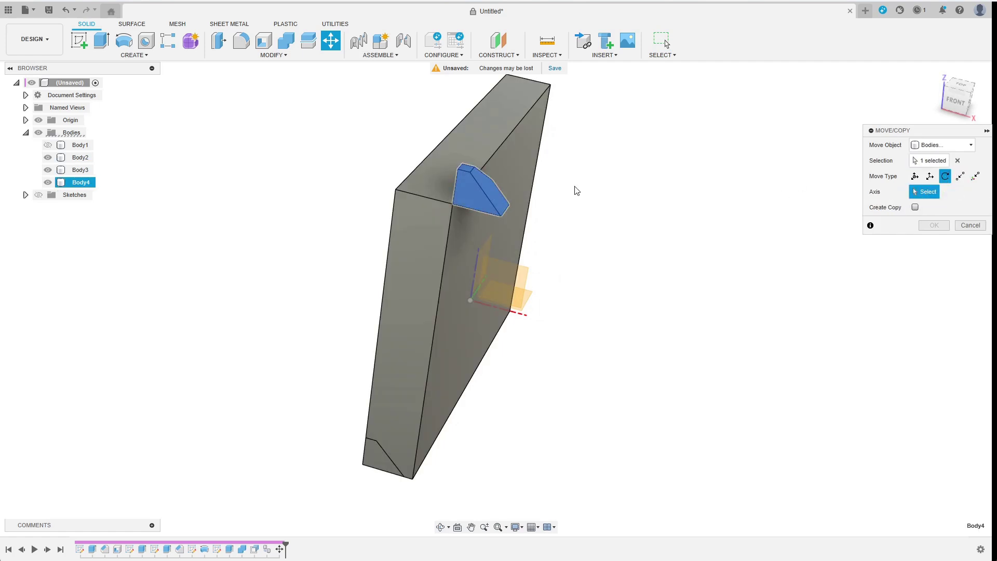
pyautogui.click(494, 154)
pyautogui.write('90')
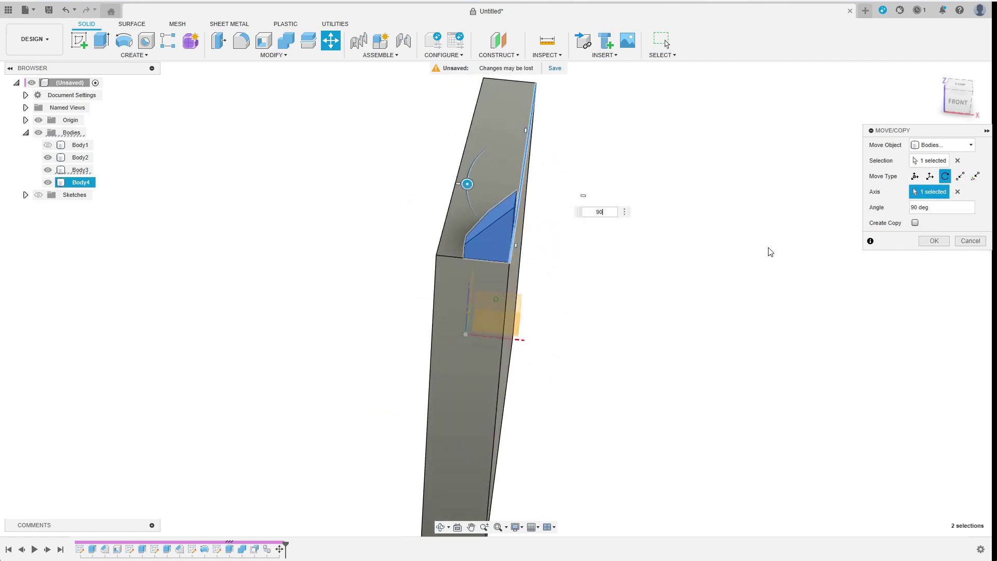
pyautogui.keyDown('shift'); pyautogui.moveTo(759, 251); pyautogui.dragTo(525, 278, button='middle'); pyautogui.keyUp('shift')
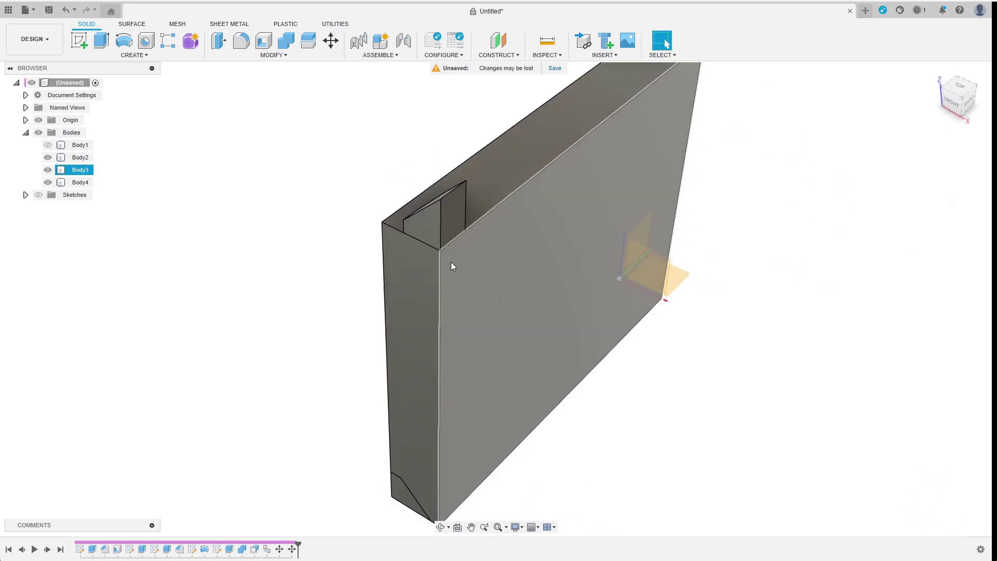
# - Mirror the rotated tab copy Body4 across the panel's top face, joining both halves into one body
pyautogui.keyDown('shift'); pyautogui.moveTo(447, 261); pyautogui.dragTo(383, 302, button='middle'); pyautogui.keyUp('shift')
pyautogui.click(384, 302)
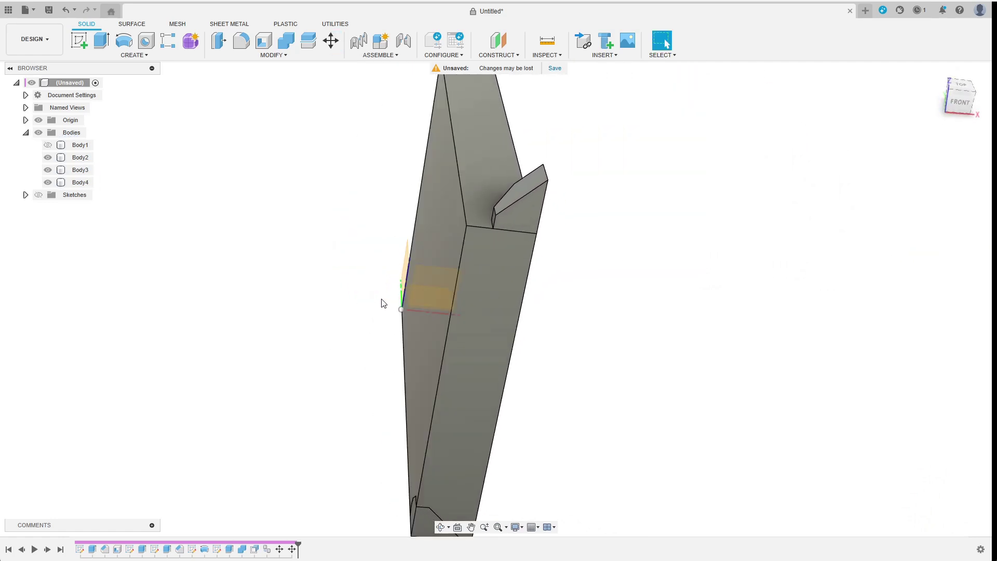
pyautogui.click(242, 56)
pyautogui.click(158, 56)
pyautogui.click(120, 295)
pyautogui.click(519, 208)
pyautogui.click(924, 177)
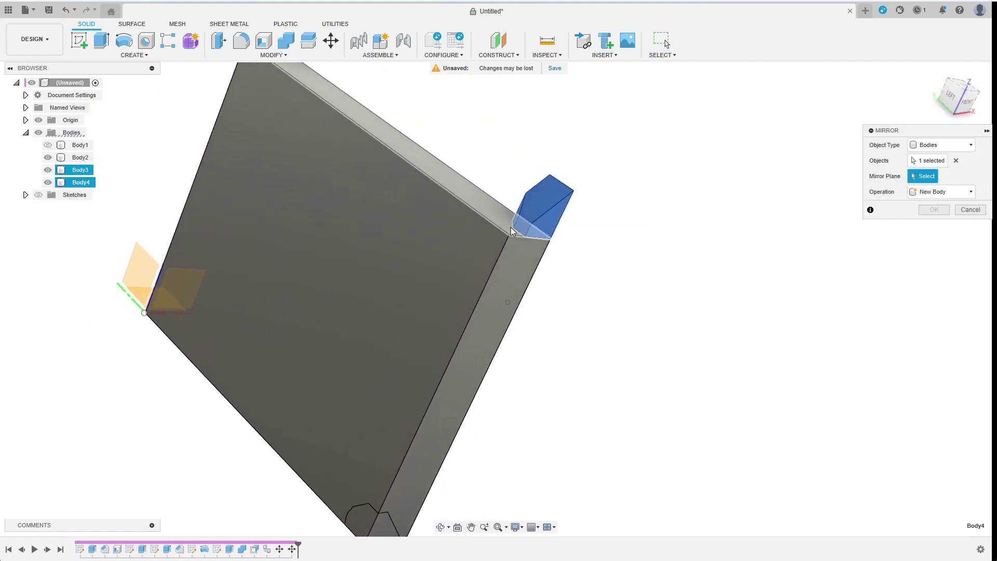
pyautogui.keyDown('shift'); pyautogui.moveTo(511, 229); pyautogui.dragTo(496, 189, button='middle'); pyautogui.keyUp('shift')
pyautogui.click(496, 189)
pyautogui.click(934, 210)
# - Show the tray Body1 again and mirror the upper panel Body3 across its top face, joined into one body
pyautogui.keyDown('shift'); pyautogui.moveTo(468, 250); pyautogui.dragTo(111, 280, button='middle'); pyautogui.keyUp('shift')
pyautogui.click(48, 145)
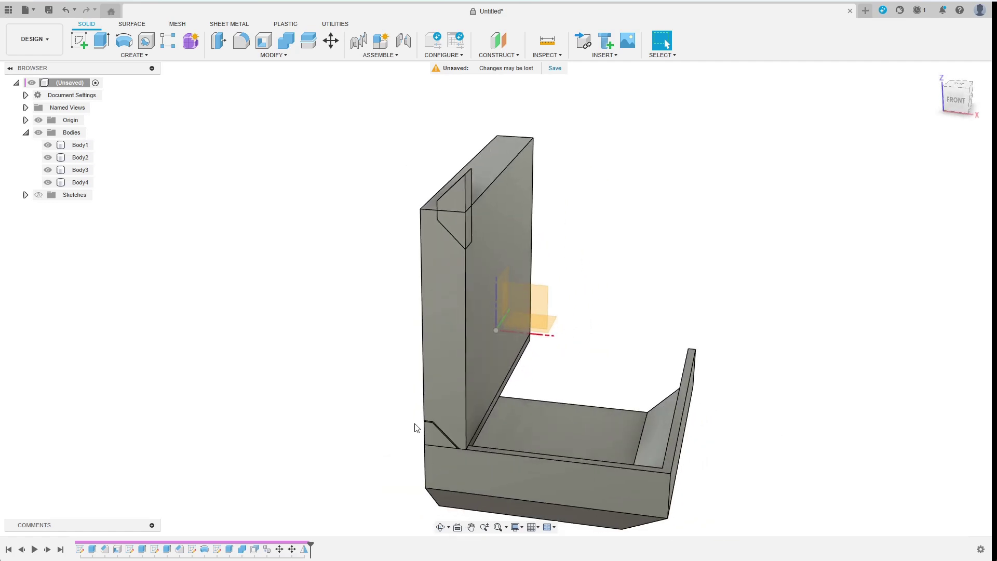
pyautogui.click(145, 56)
pyautogui.click(119, 296)
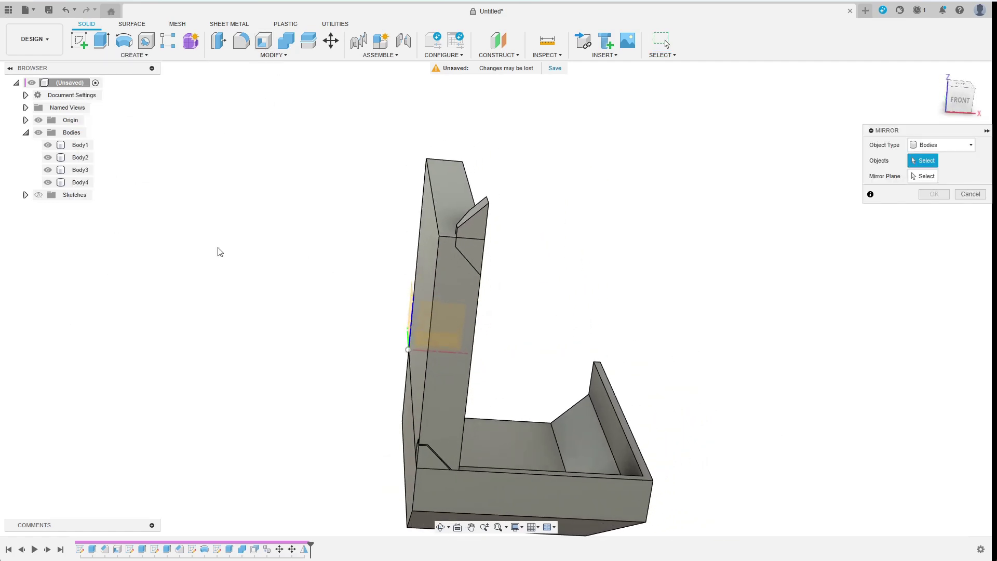
pyautogui.keyDown('shift'); pyautogui.moveTo(409, 236); pyautogui.dragTo(445, 190, button='middle'); pyautogui.keyUp('shift')
pyautogui.click(445, 190)
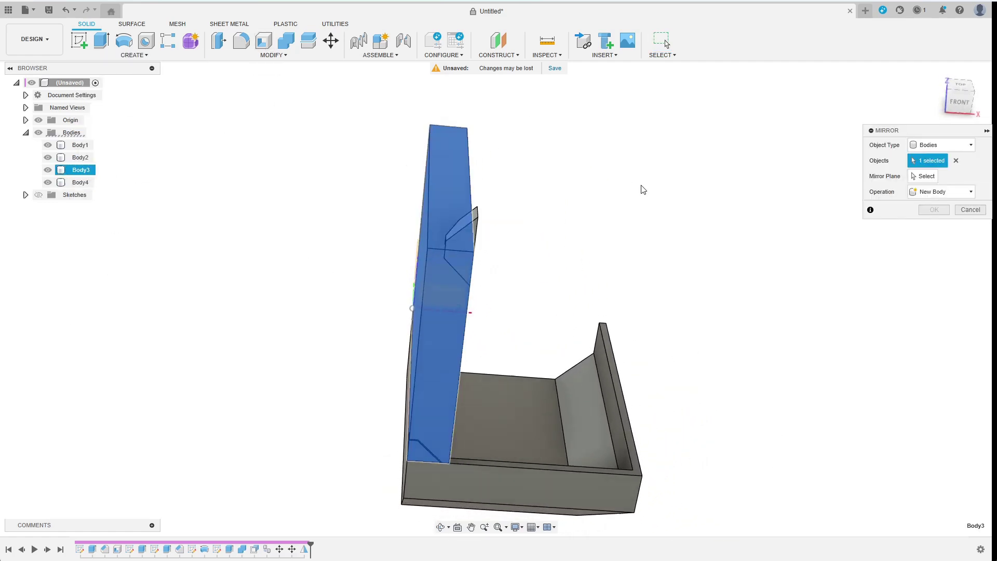
pyautogui.click(459, 162)
pyautogui.press('Return')
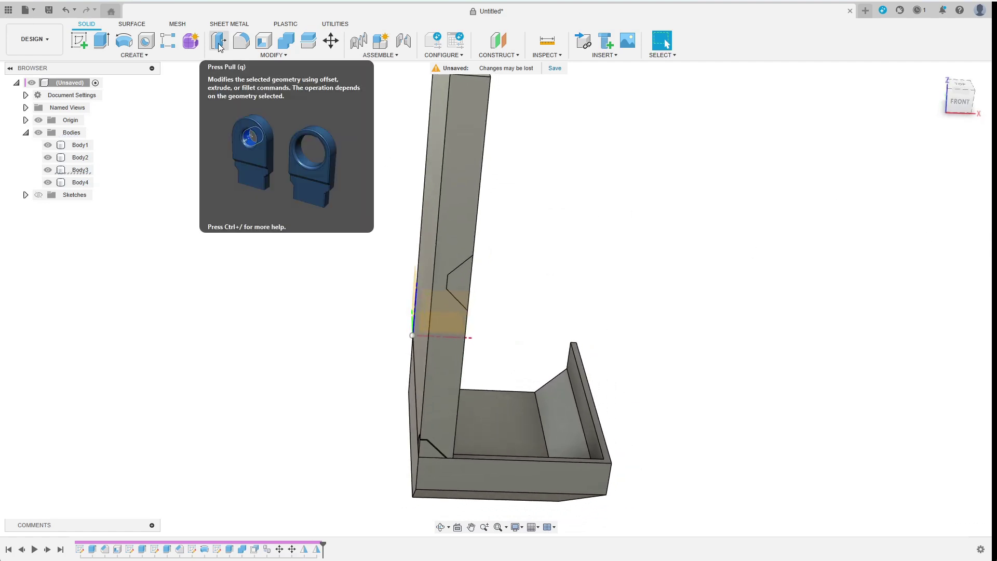
# - Cut the enlarged tab Body2 out of the upper panel Body3 with Combine, keeping the tool body
pyautogui.click(285, 40)
pyautogui.click(449, 218)
pyautogui.click(432, 447)
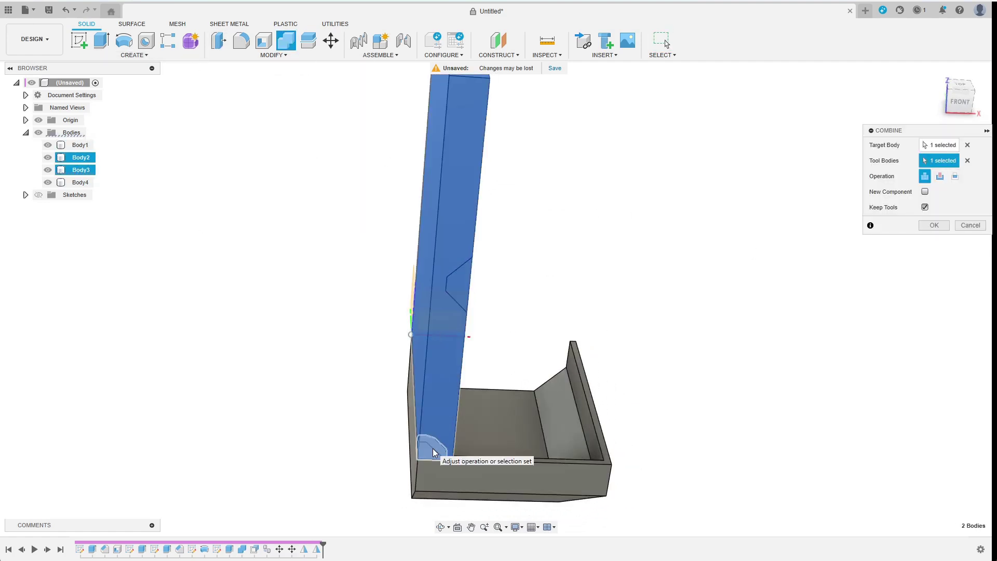
pyautogui.keyDown('shift'); pyautogui.moveTo(432, 447); pyautogui.dragTo(470, 384, button='middle'); pyautogui.keyUp('shift')
pyautogui.scroll(3, 470, 384)
pyautogui.click(941, 177)
pyautogui.click(935, 226)
# - Check the cut with the tray hidden, edit the last Combine to turn off Keep Tools, and show the tray again
pyautogui.scroll(2, 470, 486)
pyautogui.keyDown('shift'); pyautogui.moveTo(470, 486); pyautogui.dragTo(522, 444, button='middle'); pyautogui.keyUp('shift')
pyautogui.click(47, 145)
pyautogui.click(48, 145)
pyautogui.click(48, 145)
pyautogui.doubleClick(329, 549)
pyautogui.click(926, 207)
pyautogui.click(934, 225)
pyautogui.keyDown('shift'); pyautogui.moveTo(244, 334); pyautogui.dragTo(236, 319, button='middle'); pyautogui.keyUp('shift')
pyautogui.click(48, 145)
# - Mirror the upper panel Body3 across its large flat face at the origin, using the Join operation
pyautogui.keyDown('shift'); pyautogui.moveTo(333, 415); pyautogui.dragTo(400, 468, button='middle'); pyautogui.keyUp('shift')
pyautogui.scroll(-4, 467, 416)
pyautogui.keyDown('shift'); pyautogui.moveTo(270, 218); pyautogui.dragTo(186, 195, button='middle'); pyautogui.keyUp('shift')
pyautogui.click(134, 55)
pyautogui.click(102, 270)
pyautogui.click(403, 285)
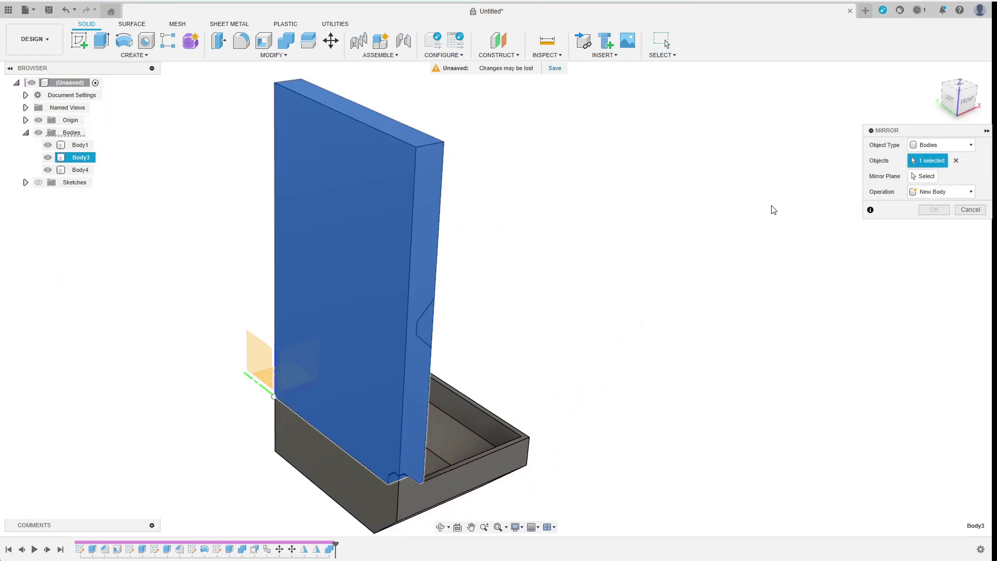
pyautogui.click(365, 170)
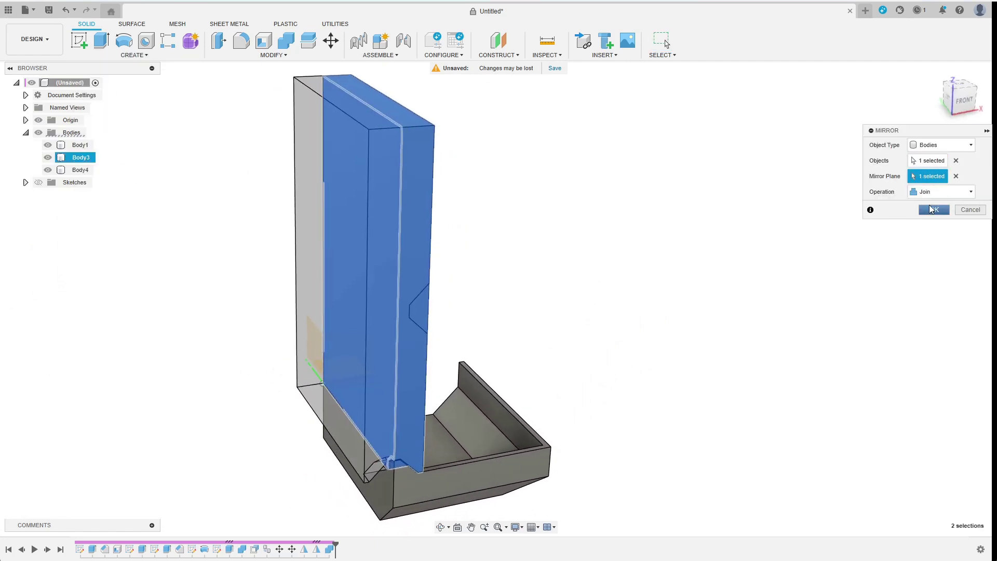
pyautogui.click(933, 209)
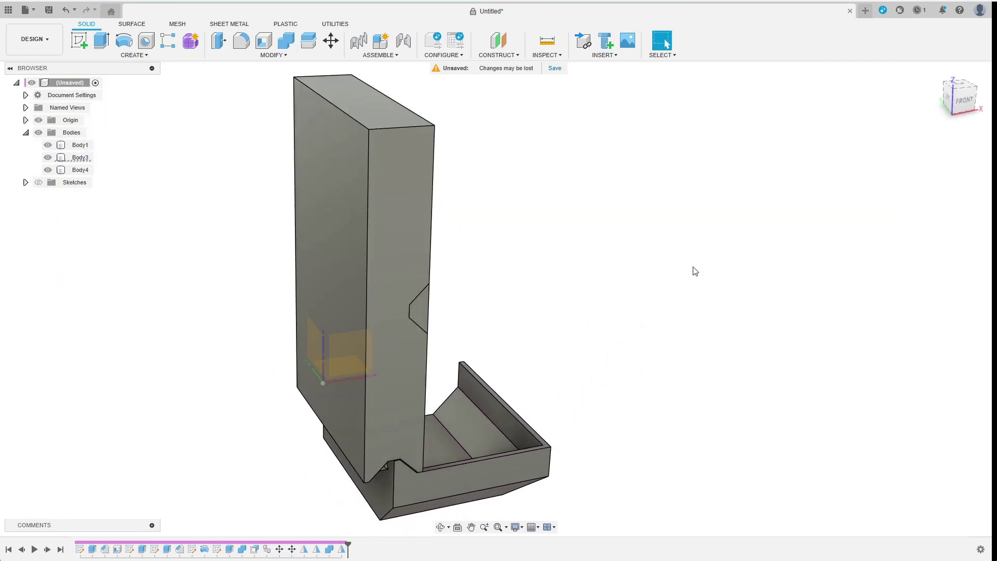
# - Cut Body4 out of the upper panel Body3 with Combine, with Keep Tools turned off
pyautogui.click(286, 41)
pyautogui.click(379, 247)
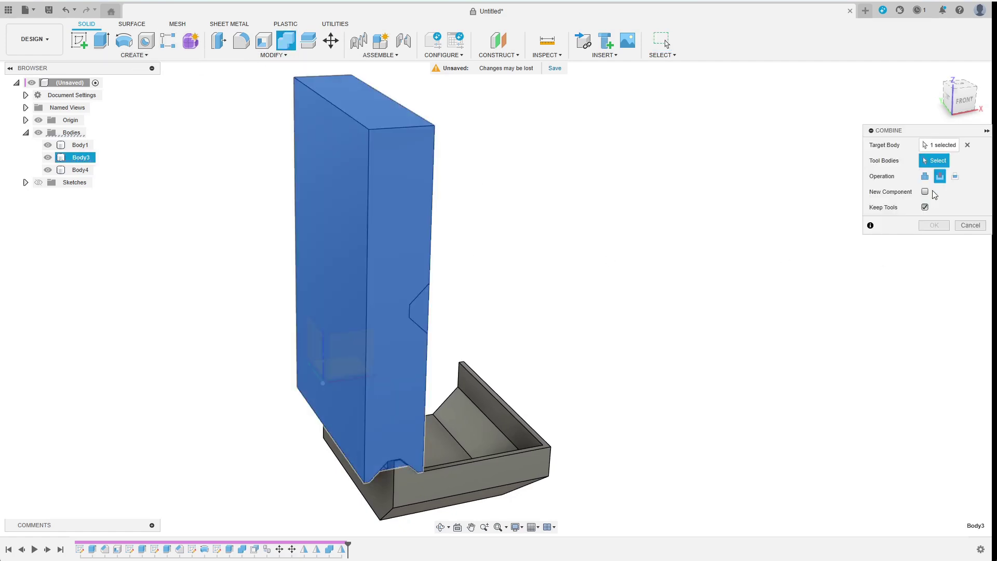
pyautogui.click(420, 307)
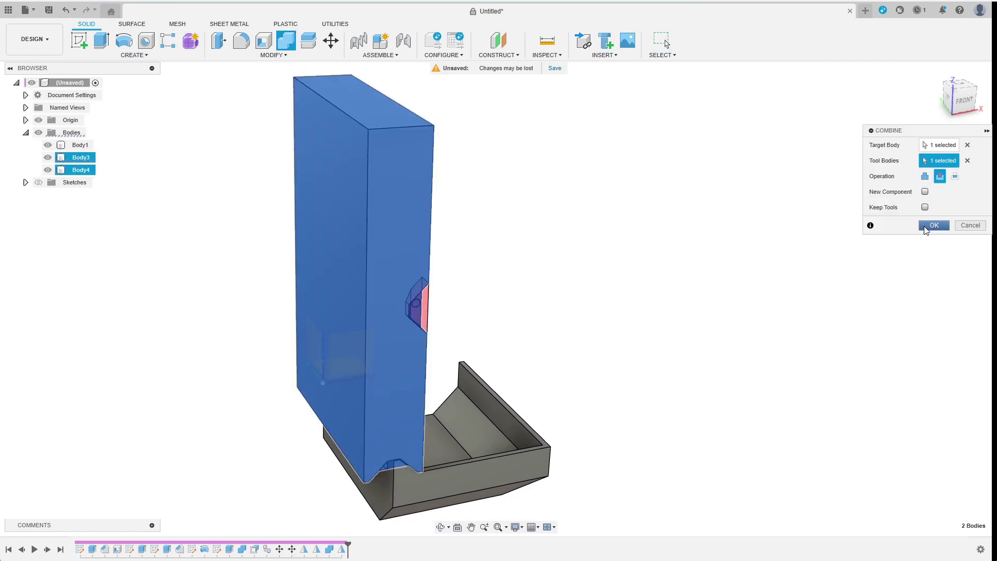
pyautogui.click(933, 226)
# - Mirror the tray Body1 across its cut face beneath the upper panel, joined into one body
pyautogui.click(134, 55)
pyautogui.click(130, 222)
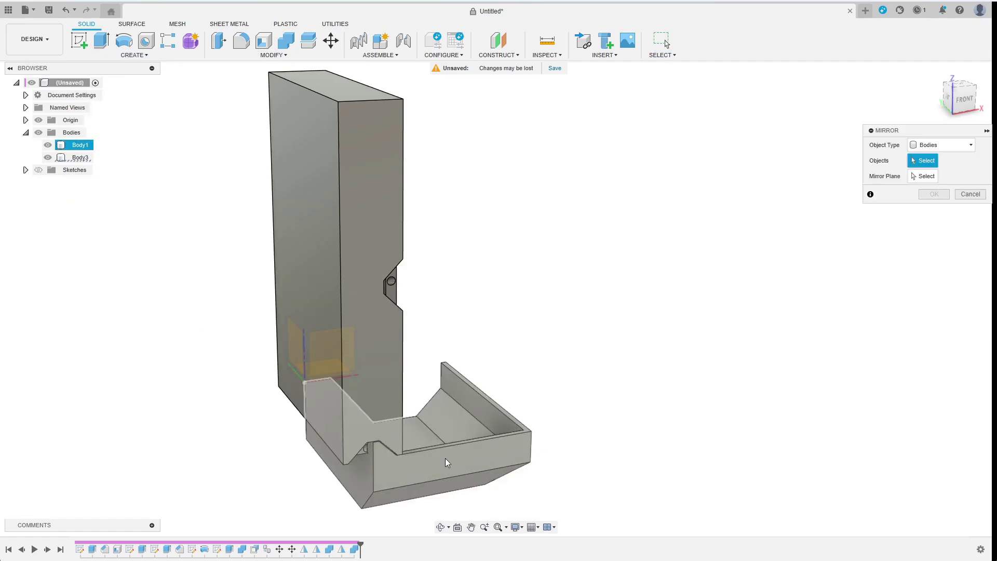
pyautogui.click(446, 461)
pyautogui.click(923, 176)
pyautogui.click(357, 481)
pyautogui.click(925, 210)
# - Mirror the upper panel Body3 across its flat end face opposite the side socket, joined into one body
pyautogui.keyDown('shift'); pyautogui.moveTo(811, 250); pyautogui.dragTo(421, 188, button='middle'); pyautogui.keyUp('shift')
pyautogui.click(140, 55)
pyautogui.click(104, 274)
pyautogui.click(395, 228)
pyautogui.click(924, 176)
pyautogui.click(506, 210)
pyautogui.scroll(-2, 506, 210)
pyautogui.click(925, 210)
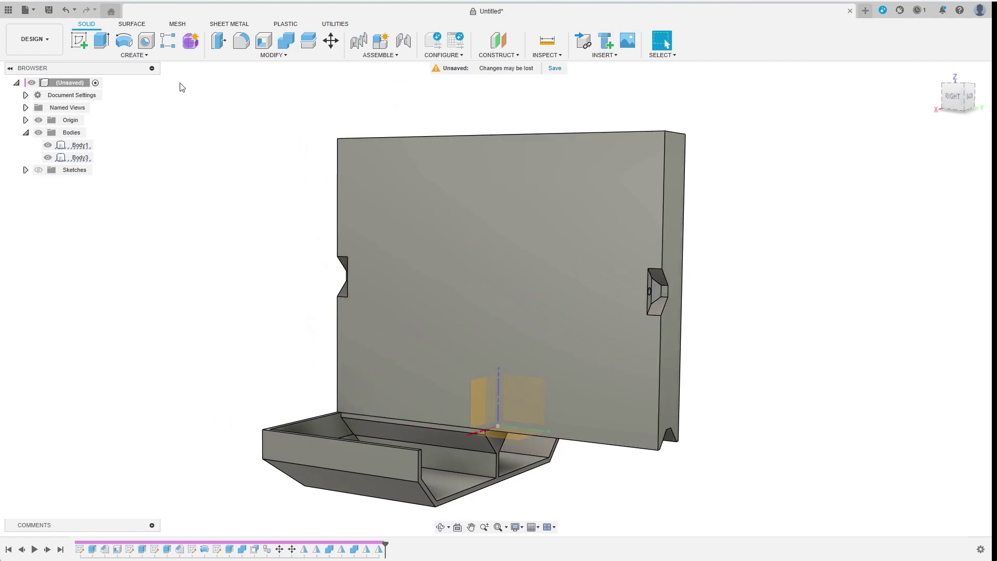
# - Mirror the tray Body1 across its remaining open cut face, joined, and toggle each body's visibility to check the result
pyautogui.click(140, 55)
pyautogui.click(104, 274)
pyautogui.click(374, 465)
pyautogui.click(923, 176)
pyautogui.click(468, 491)
pyautogui.click(926, 210)
pyautogui.keyDown('shift'); pyautogui.moveTo(852, 220); pyautogui.dragTo(810, 215, button='middle'); pyautogui.keyUp('shift')
pyautogui.click(48, 146)
pyautogui.click(48, 146)
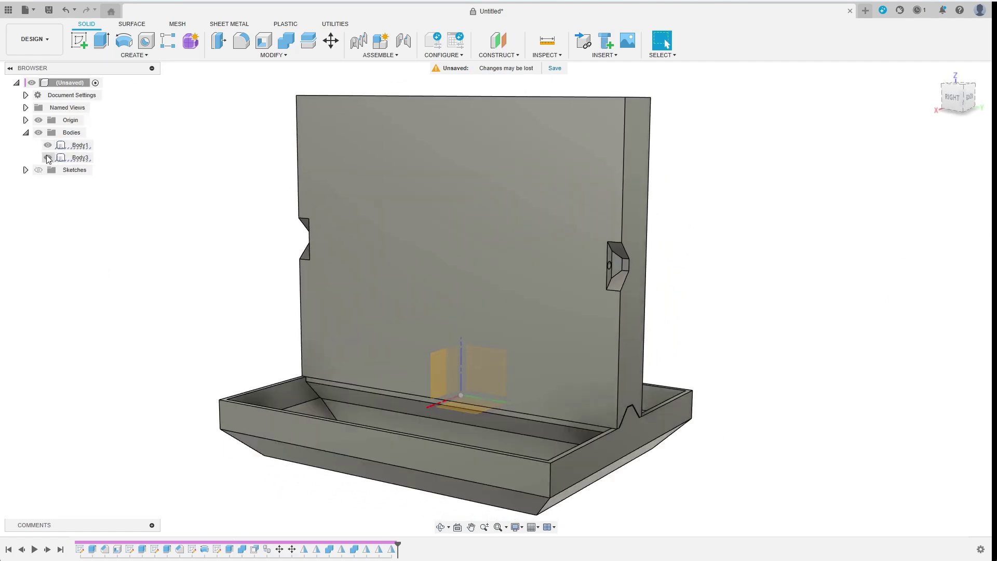
pyautogui.click(47, 157)
pyautogui.click(48, 157)
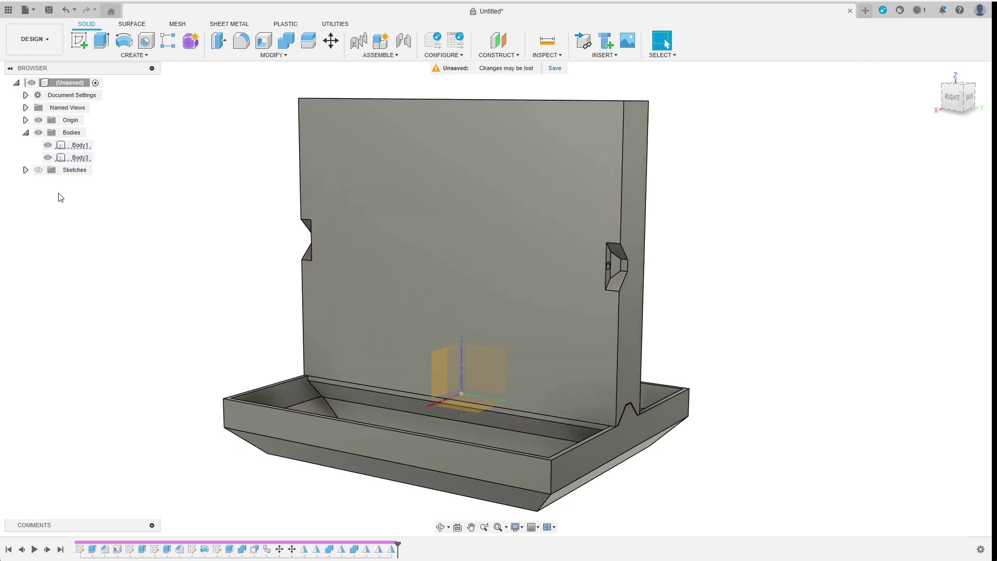
# - Start a sketch on the XY plane with a construction centre line from the origin and a construction circle on it, diameter grid_size-min_wall
pyautogui.keyDown('shift'); pyautogui.moveTo(127, 280); pyautogui.dragTo(155, 275, button='middle'); pyautogui.keyUp('shift')
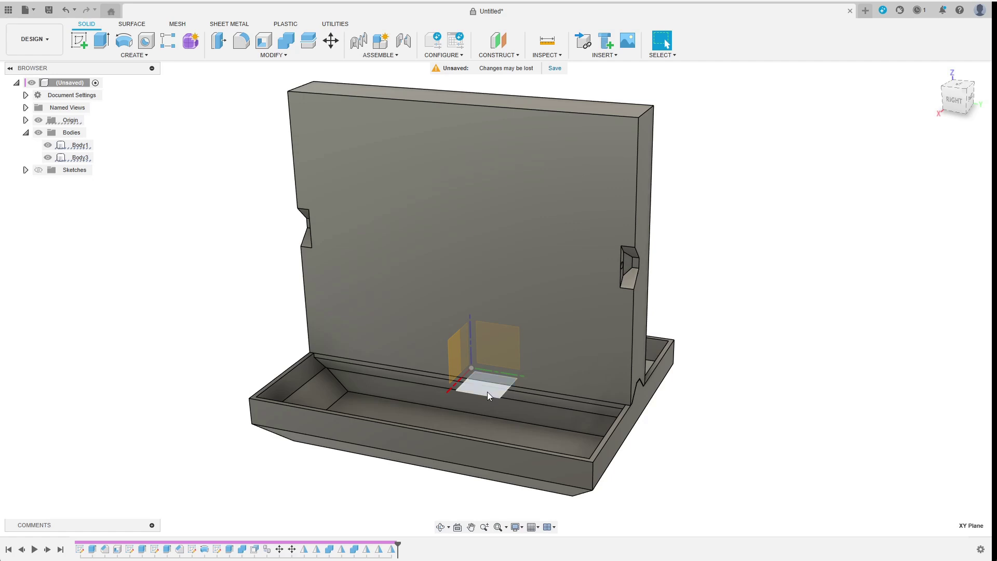
pyautogui.click(487, 392)
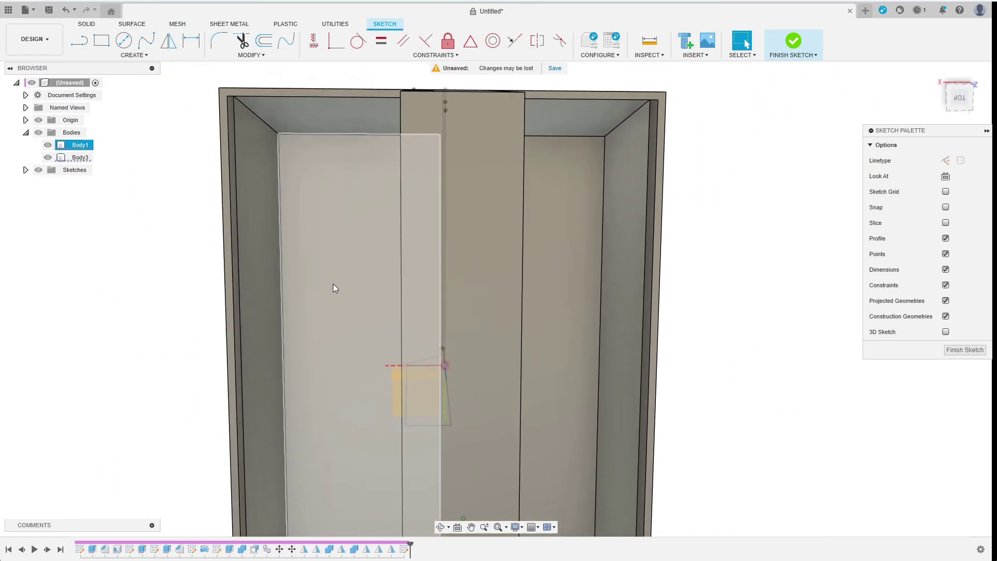
pyautogui.press('l')
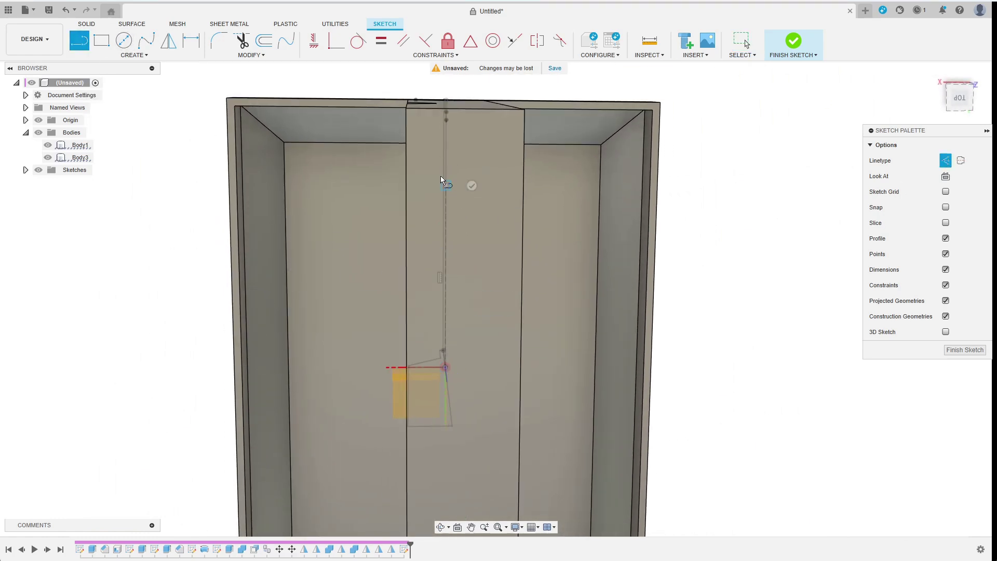
pyautogui.press('c')
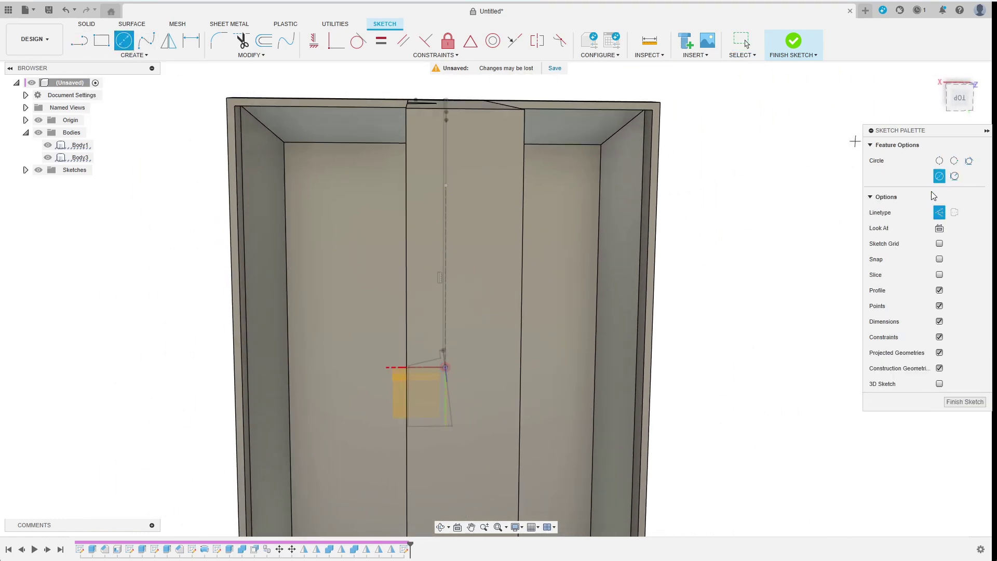
pyautogui.press('d')
pyautogui.click(478, 185)
pyautogui.click(547, 175)
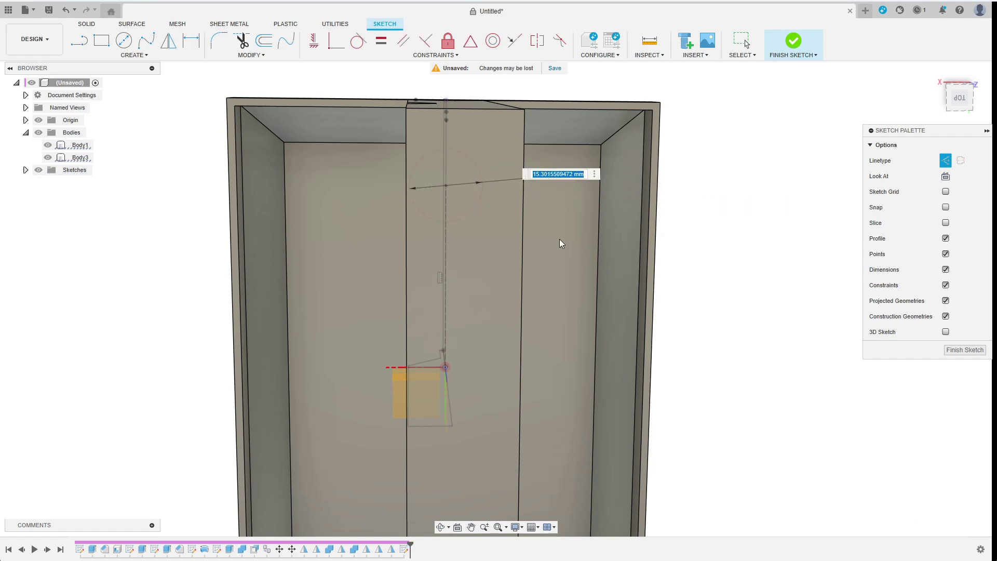
pyautogui.write('grid_size-min_wall')
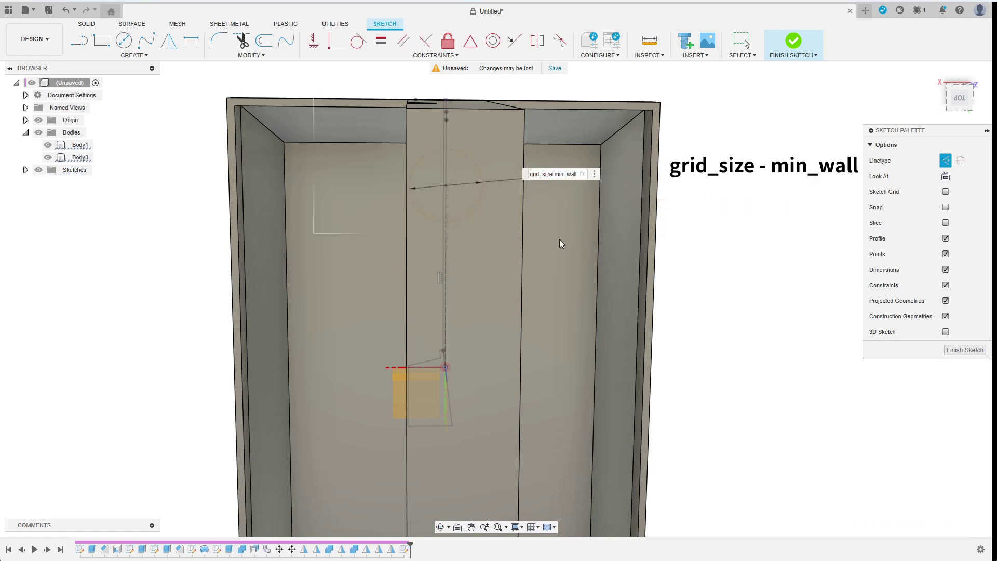
pyautogui.press('Return')
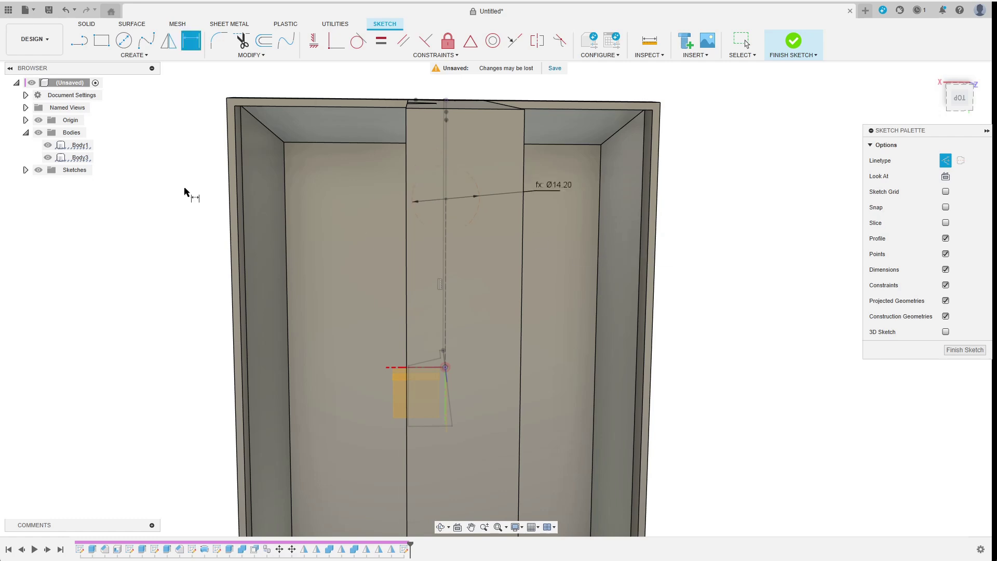
# - Dimension the construction circle's centre from the origin as (n_cols-1)/2*grid_size
pyautogui.scroll(-1, 180, 193)
pyautogui.click(434, 286)
pyautogui.click(667, 295)
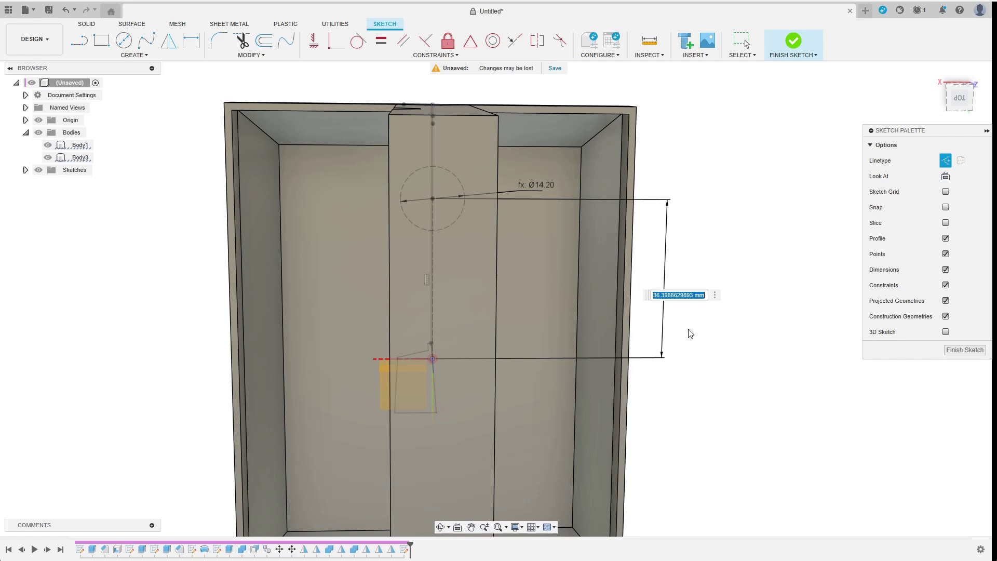
pyautogui.write('(n_cols')
pyautogui.write('-1)/2*gr')
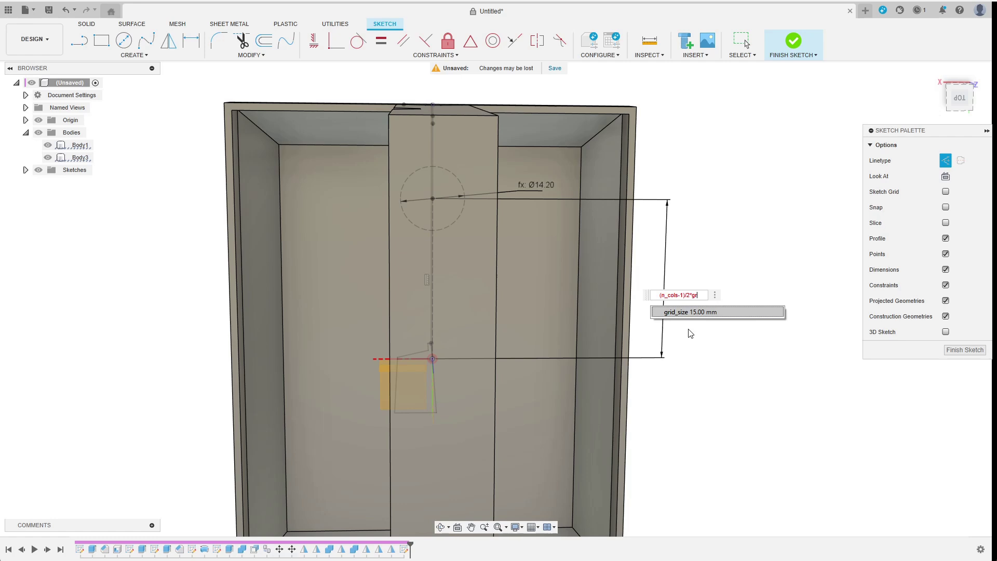
pyautogui.press('Return')
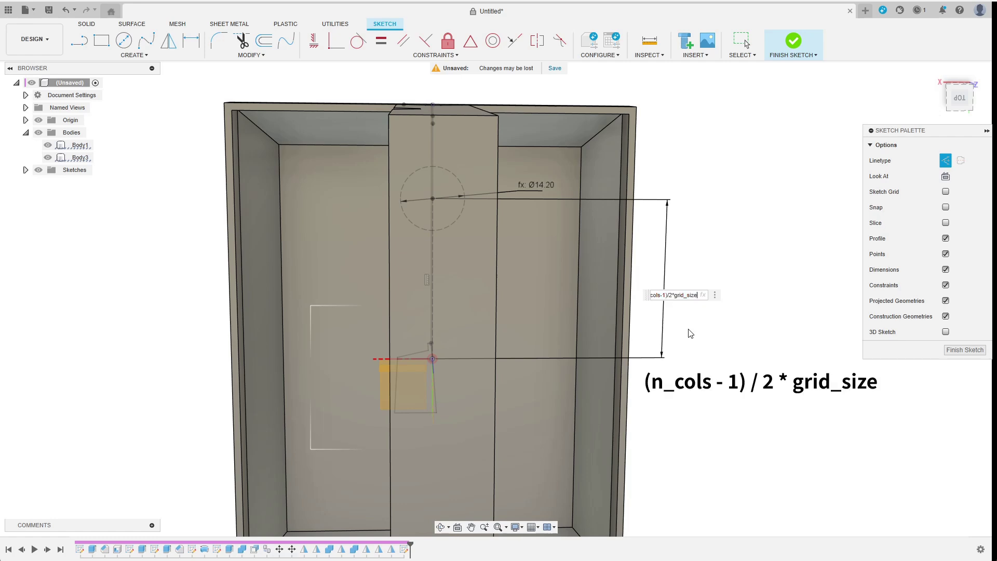
pyautogui.press('Return')
# - With the bodies hidden, sketch a short line at about 29° from the construction circle's centre and a small circle touching its inner edge
pyautogui.keyDown('shift'); pyautogui.moveTo(675, 287); pyautogui.dragTo(784, 390, button='middle'); pyautogui.keyUp('shift')
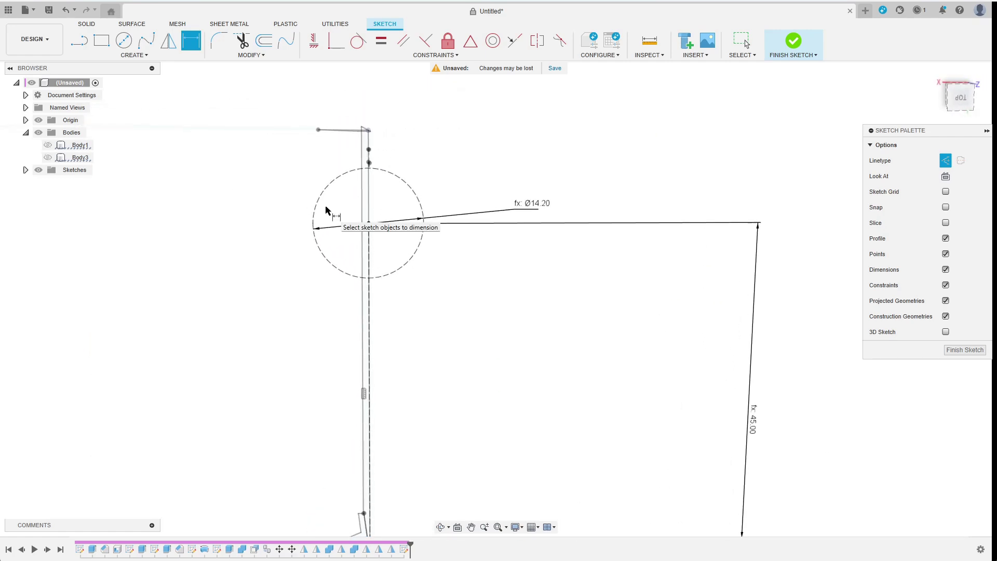
pyautogui.press('l')
pyautogui.click(369, 225)
pyautogui.click(946, 160)
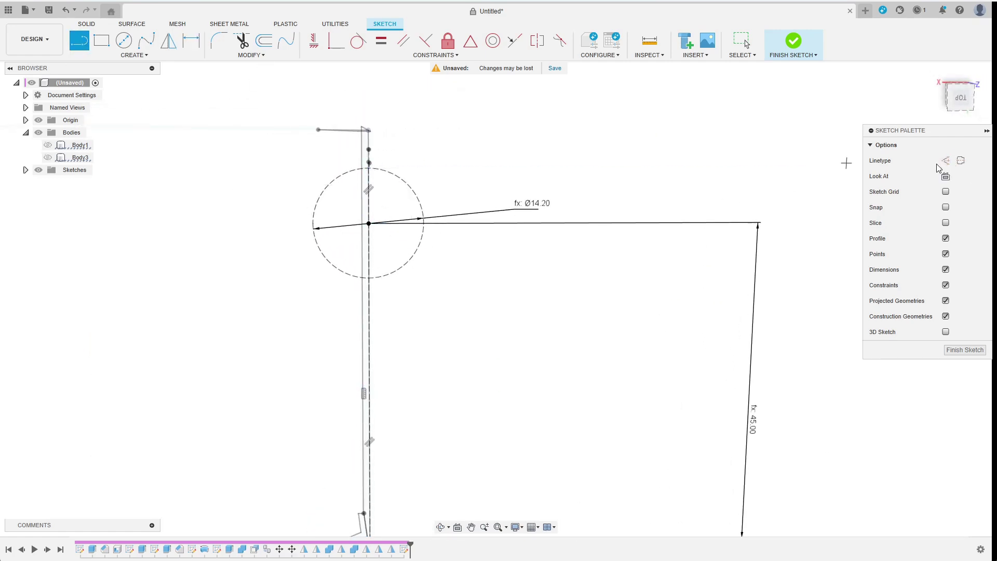
pyautogui.click(382, 207)
pyautogui.press('c')
pyautogui.click(369, 187)
pyautogui.click(369, 168)
pyautogui.press('Escape')
pyautogui.moveTo(369, 187); pyautogui.dragTo(369, 180)
pyautogui.scroll(3, 367, 156)
pyautogui.keyDown('shift'); pyautogui.moveTo(366, 156); pyautogui.dragTo(552, 268, button='middle'); pyautogui.keyUp('shift')
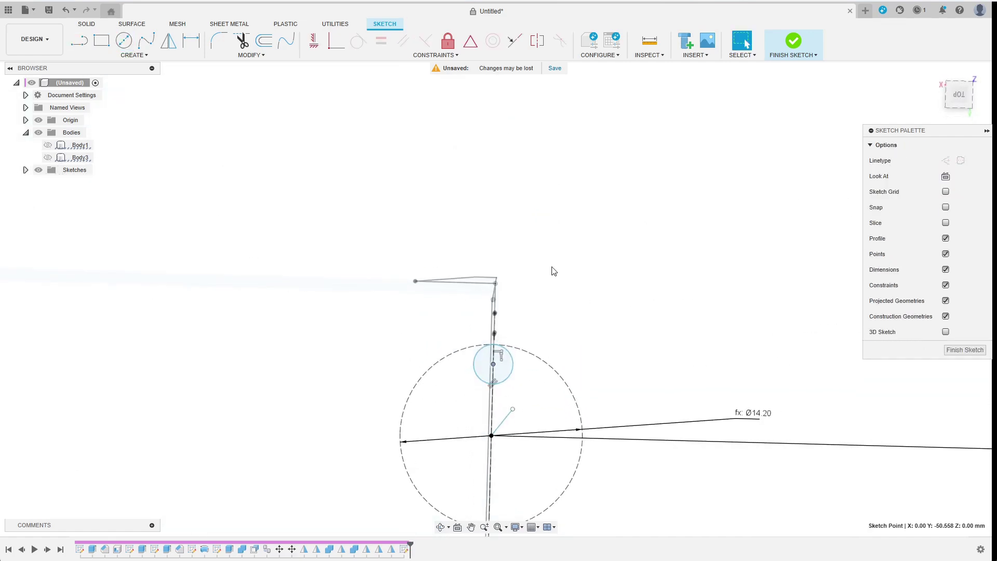
# - Draw a line and arc tangent from the small circle to the short line, and trim the small circle to its outer arc
pyautogui.click(79, 41)
pyautogui.moveTo(480, 232)
pyautogui.mouseDown()
pyautogui.moveTo(461, 265)
pyautogui.moveTo(470, 295)
pyautogui.mouseUp()
pyautogui.click(237, 48)
pyautogui.click(425, 204)
pyautogui.press('Escape')
# - Apply sketch constraints between the lower arc, its centre point and the short line
pyautogui.click(337, 41)
pyautogui.click(469, 302)
pyautogui.click(515, 40)
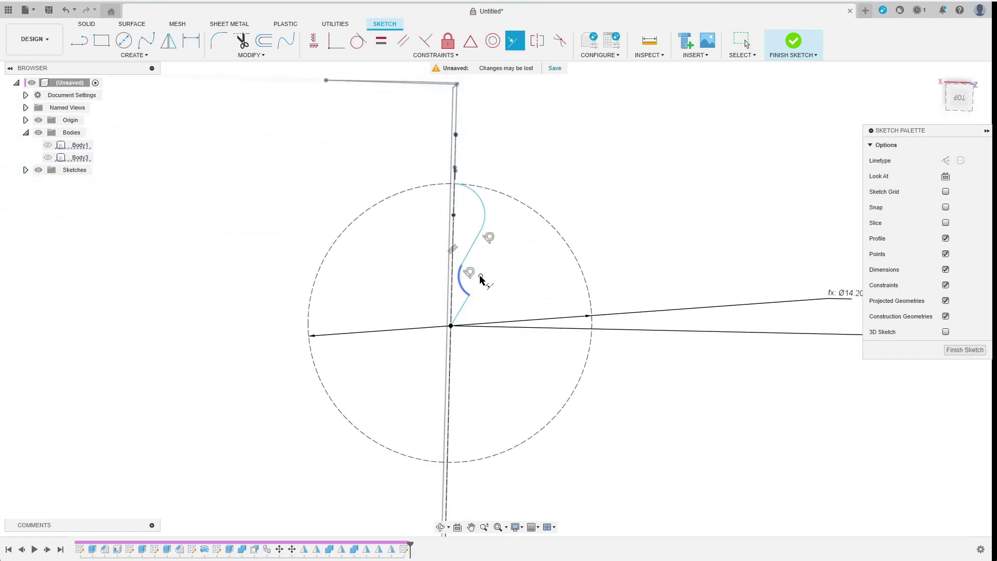
pyautogui.click(426, 41)
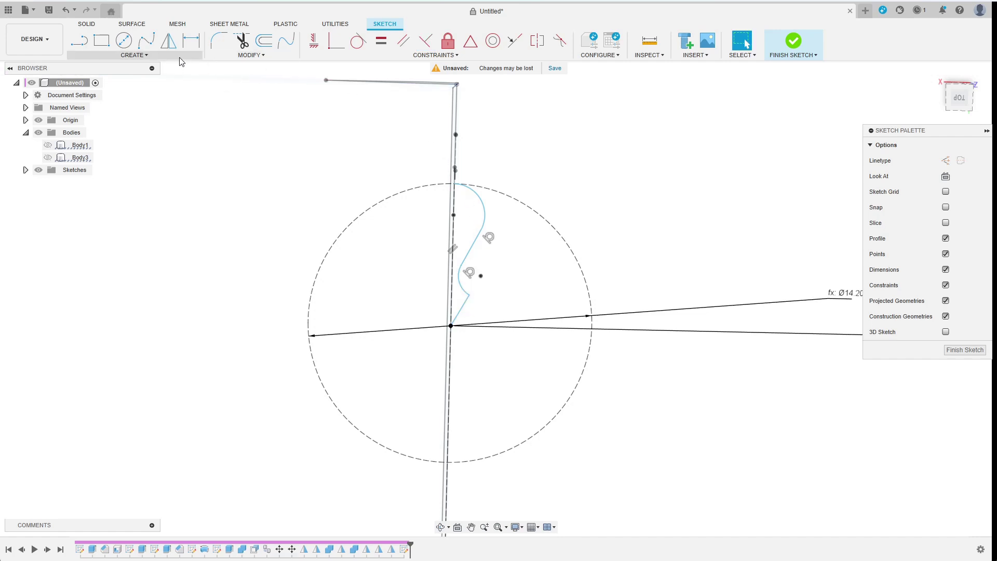
# - Set the angle between the short line and the construction centre line to 30°
pyautogui.click(192, 41)
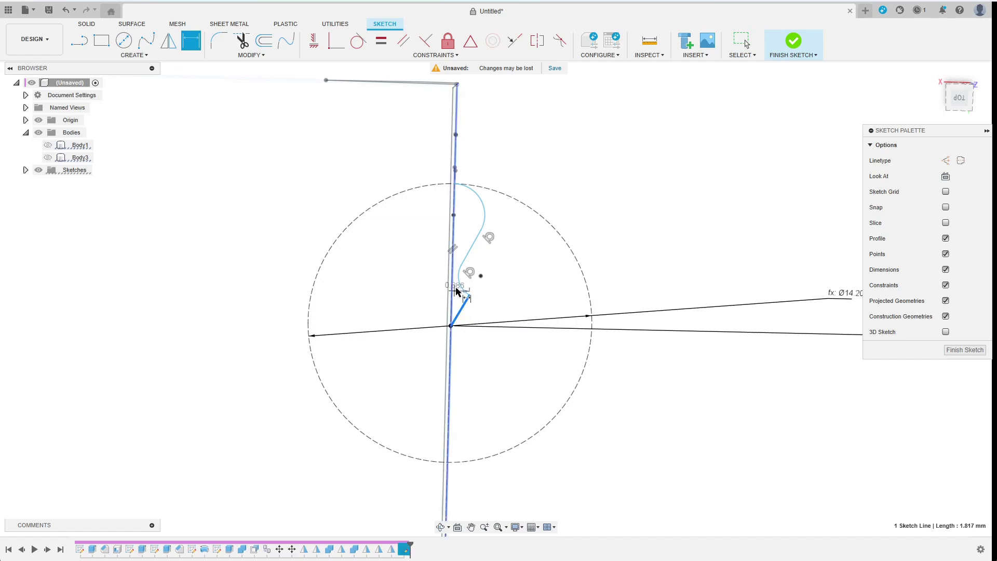
pyautogui.click(453, 286)
pyautogui.click(502, 132)
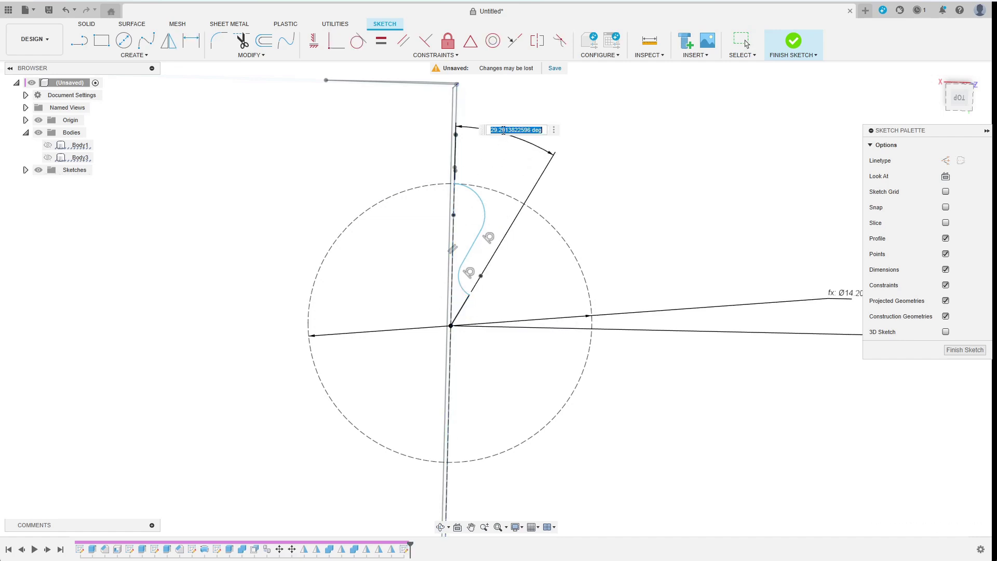
pyautogui.press('Return')
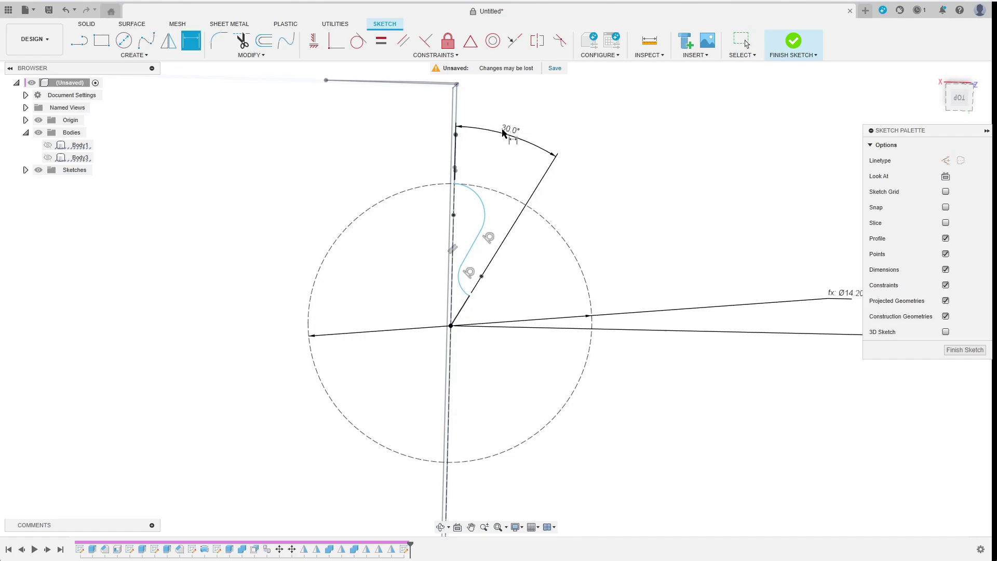
# - Dimension the lower arc with a diameter of standard_wall
pyautogui.click(191, 40)
pyautogui.click(462, 280)
pyautogui.click(527, 290)
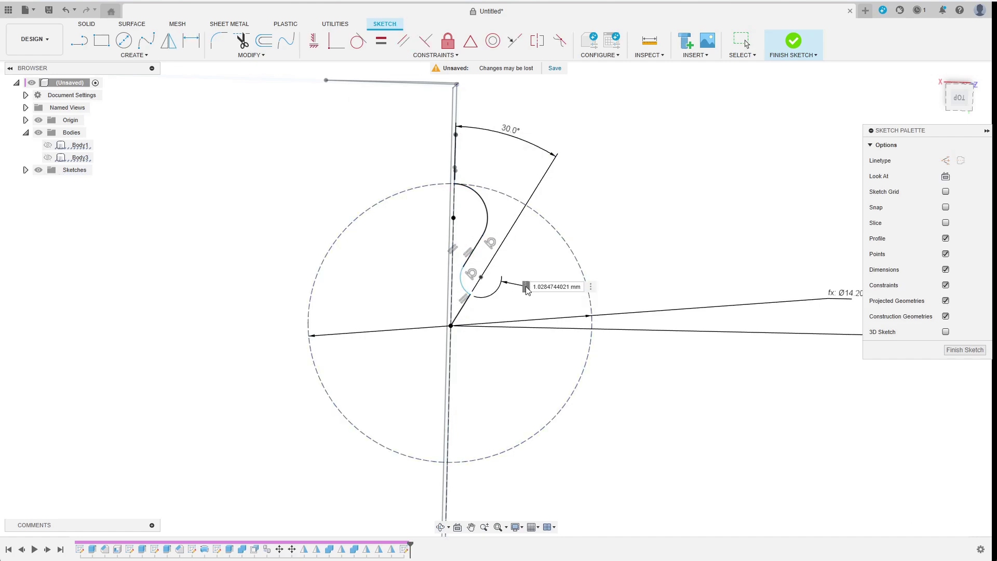
pyautogui.press('Escape')
pyautogui.rightClick(561, 285)
pyautogui.click(530, 271)
pyautogui.click(462, 283)
pyautogui.rightClick(464, 284)
pyautogui.click(454, 356)
pyautogui.click(527, 275)
pyautogui.write('standard_wall')
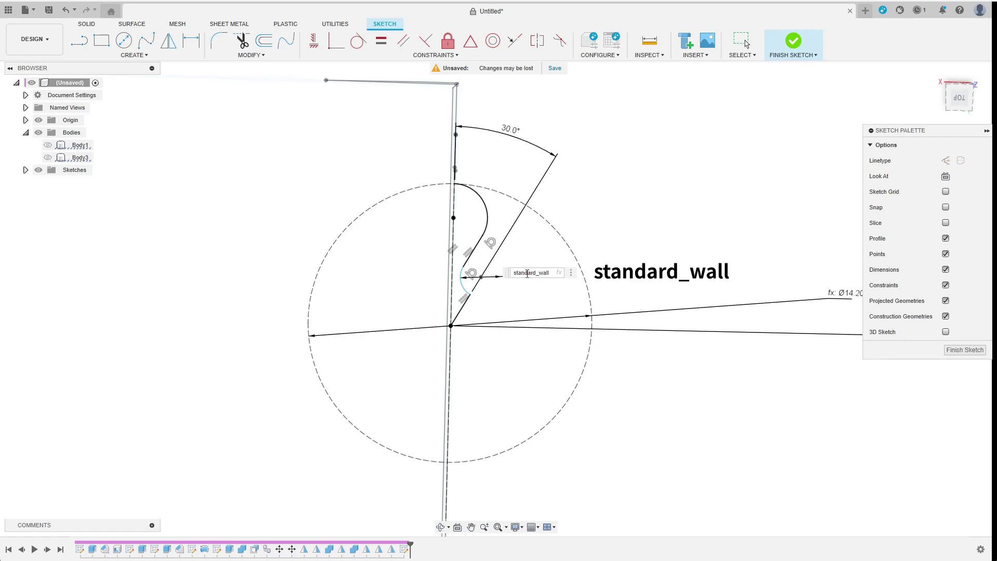
pyautogui.press('Return')
# - Set the distance from the lower arc's tangent edge to the centre line to standard_wall/2
pyautogui.rightClick(465, 280)
pyautogui.click(461, 351)
pyautogui.click(465, 280)
pyautogui.click(452, 281)
pyautogui.click(397, 280)
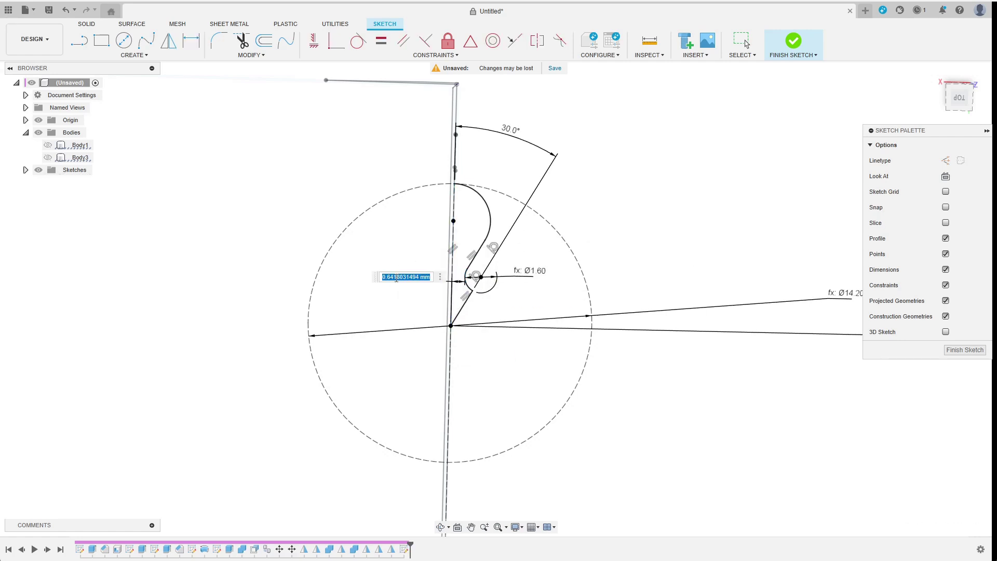
pyautogui.write('standard_wall/2')
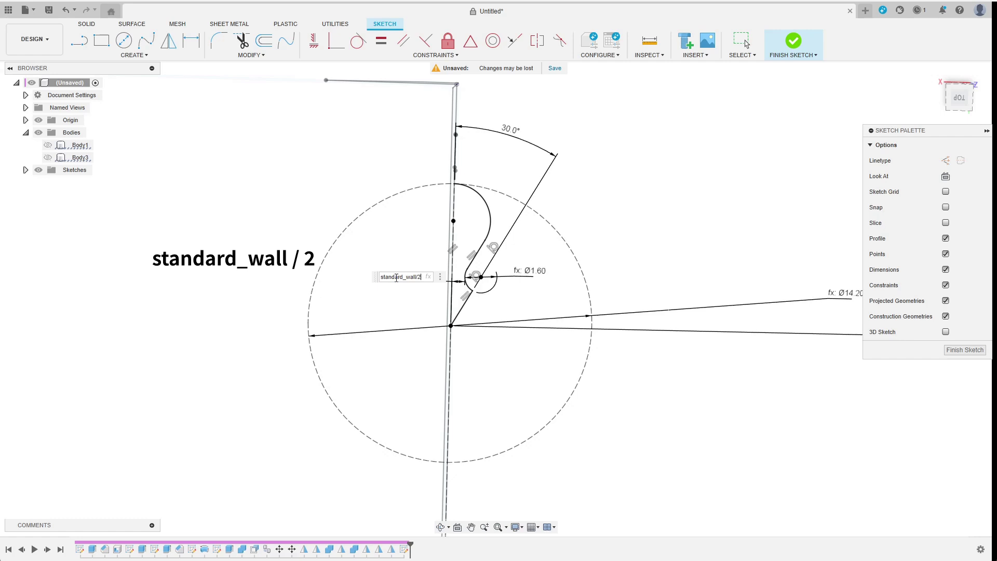
pyautogui.press('Return')
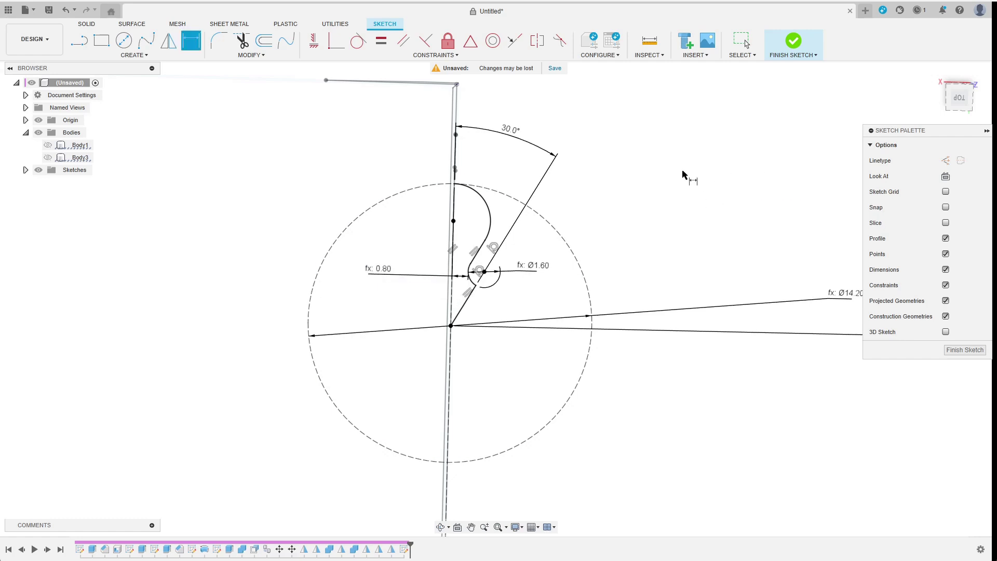
# - Mirror the chain of lines and arcs across the construction centre line to close the keyhole-shaped profile
pyautogui.click(168, 40)
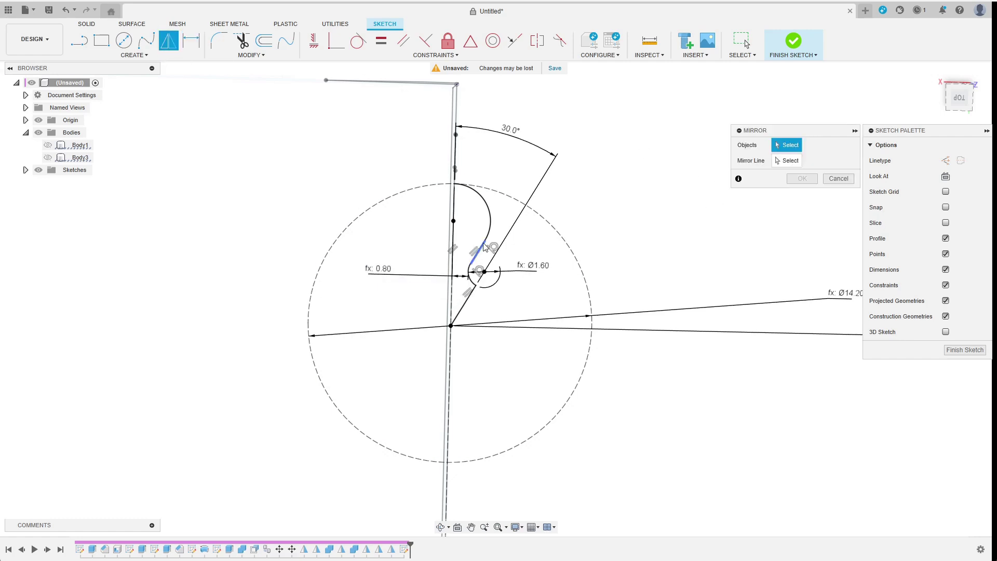
pyautogui.doubleClick(491, 220)
pyautogui.click(786, 162)
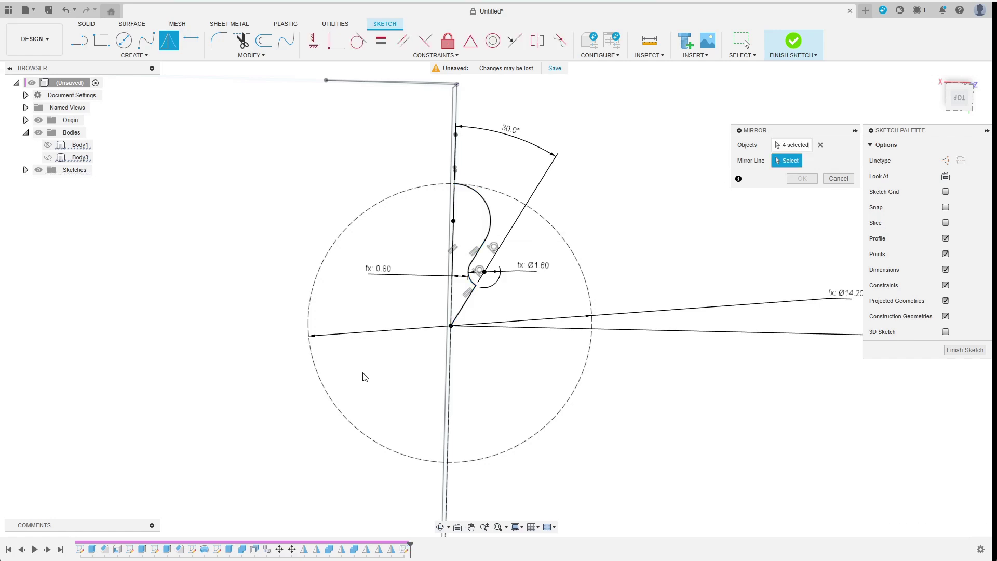
pyautogui.click(454, 379)
pyautogui.click(803, 178)
pyautogui.scroll(2, 685, 218)
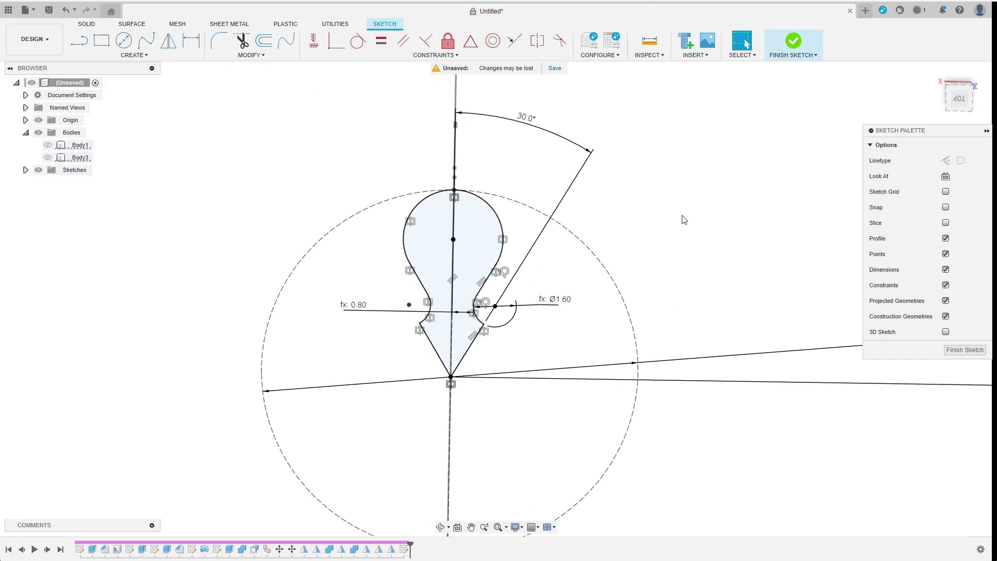
# - Finish the sketch, show the sketches and start a new sketch on the YZ plane
pyautogui.click(959, 349)
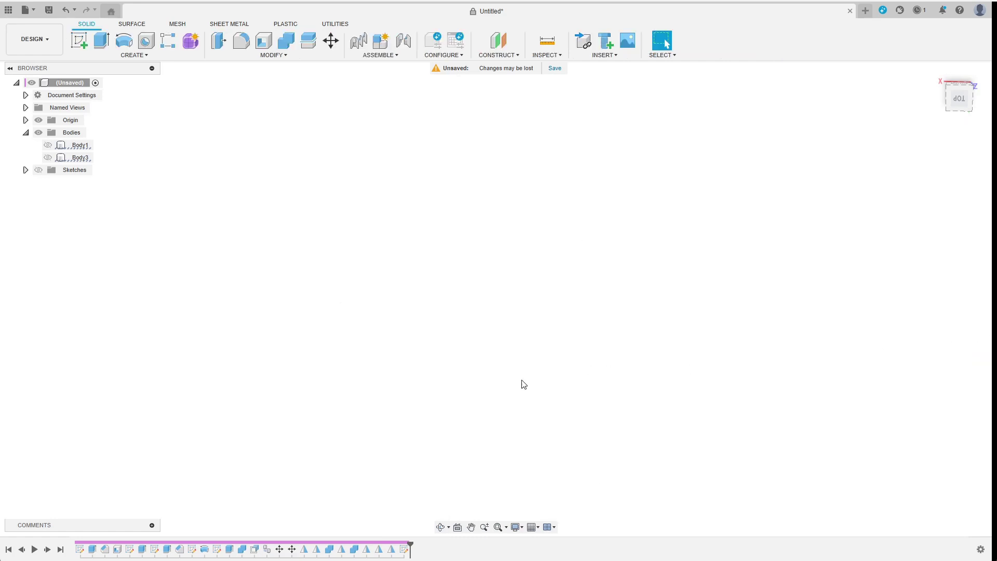
pyautogui.click(38, 170)
pyautogui.scroll(5, 544, 284)
pyautogui.keyDown('shift'); pyautogui.moveTo(543, 285); pyautogui.dragTo(604, 455, button='middle'); pyautogui.keyUp('shift')
pyautogui.click(604, 456)
# - Project the construction circle's centre point into the new sketch
pyautogui.click(145, 55)
pyautogui.moveTo(144, 211)
pyautogui.click(218, 211)
pyautogui.click(180, 293)
pyautogui.click(797, 195)
# - Draw a vertical line about 20.6 mm long upward from the projected centre point
pyautogui.click(83, 42)
pyautogui.click(180, 292)
pyautogui.click(173, 103)
# - Set the vertical line's length to grid_size*n_rows and finish the sketch
pyautogui.click(191, 40)
pyautogui.click(178, 174)
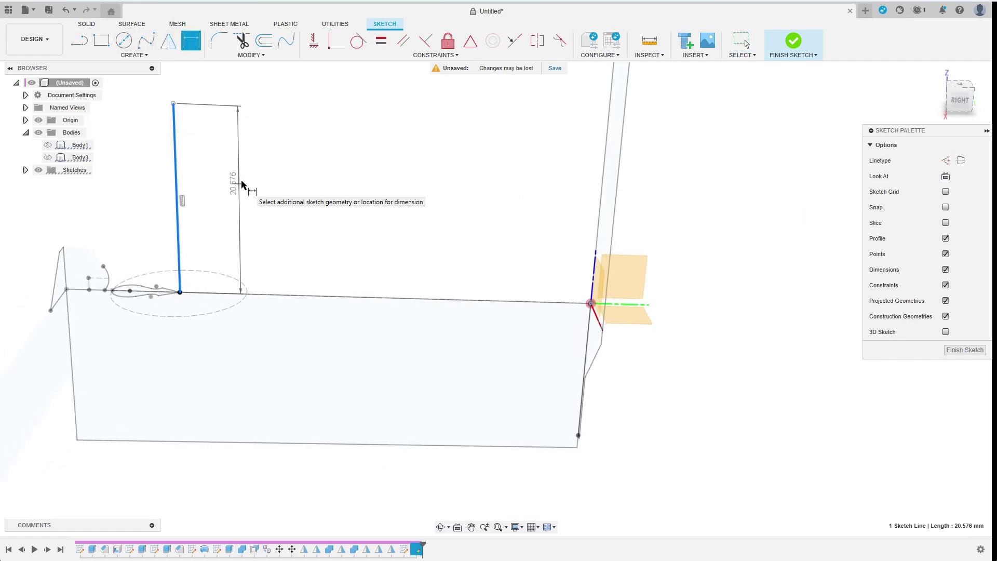
pyautogui.click(243, 184)
pyautogui.write('grid_size*')
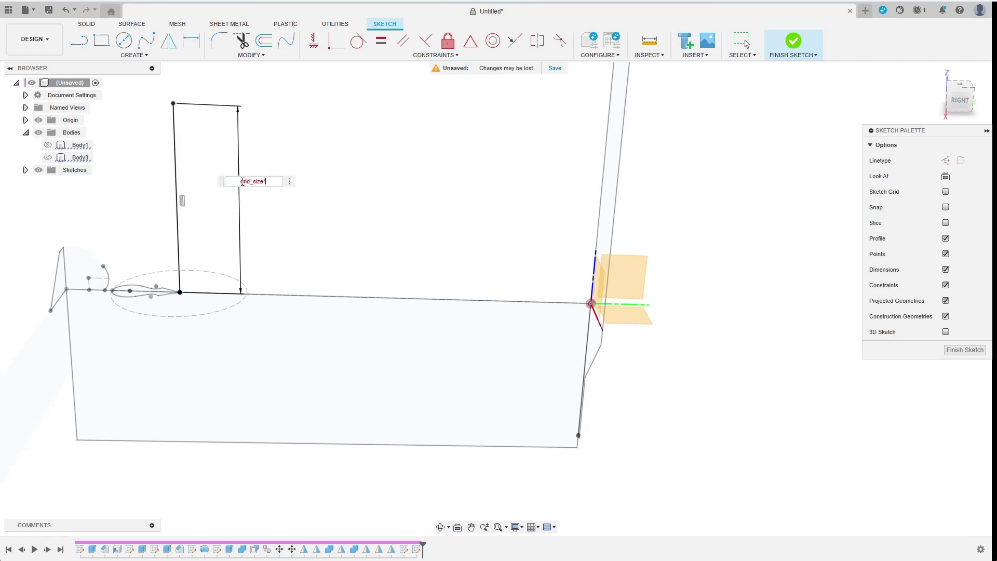
pyautogui.write('n')
pyautogui.press('Down')
pyautogui.press('Return')
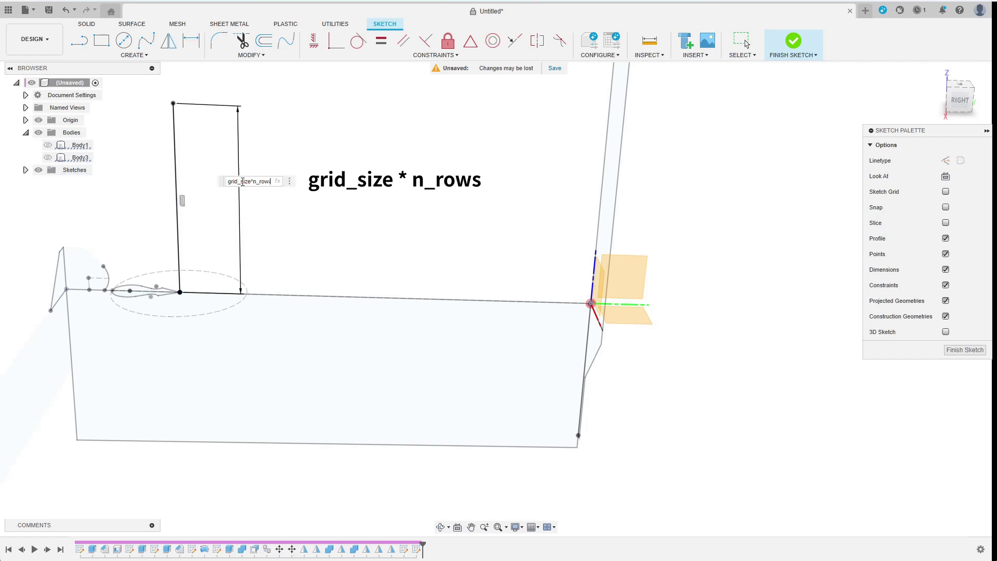
pyautogui.press('Return')
pyautogui.scroll(-5, 240, 185)
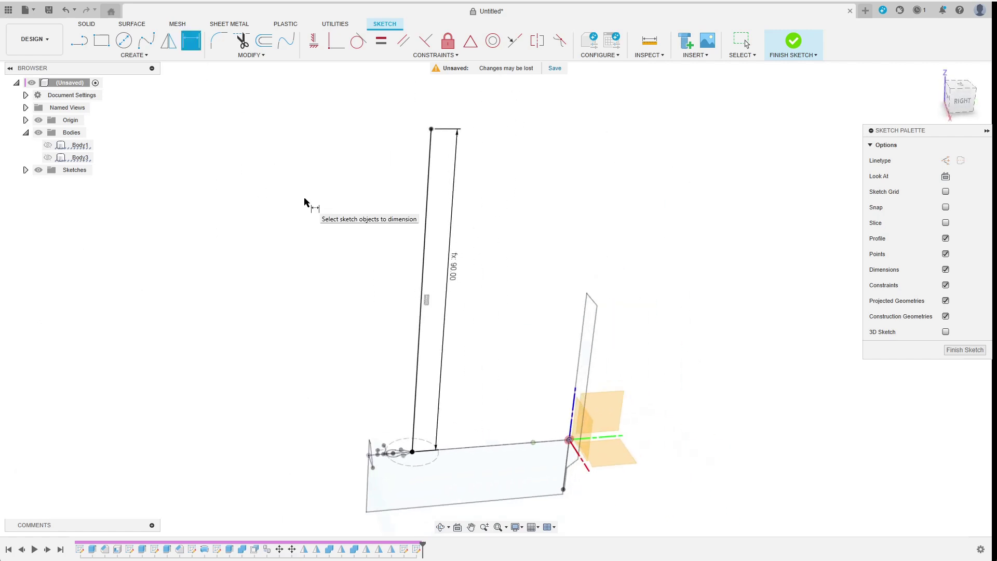
pyautogui.click(793, 42)
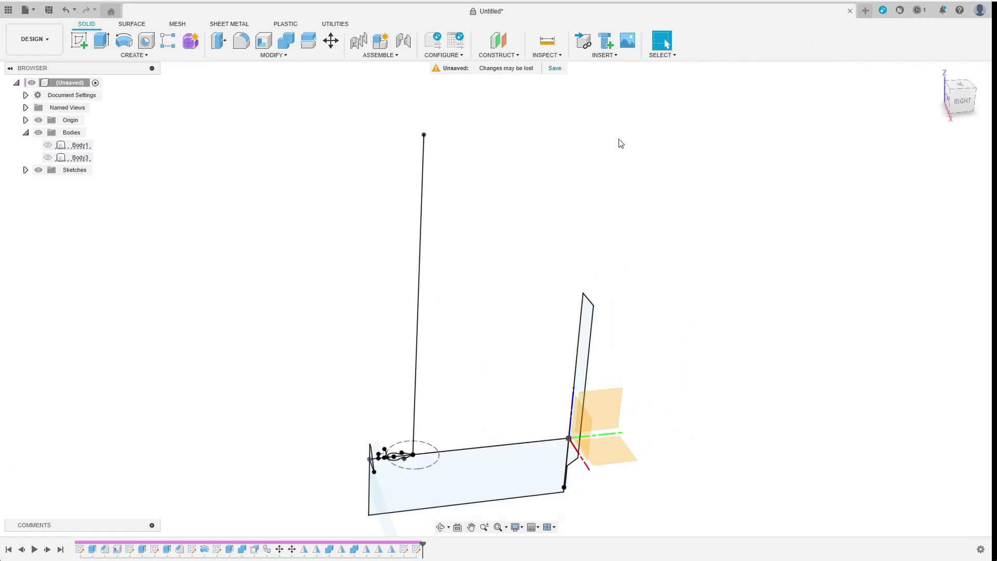
# - Set up a single-path sweep of the keyhole-shaped profile along the vertical line
pyautogui.click(133, 55)
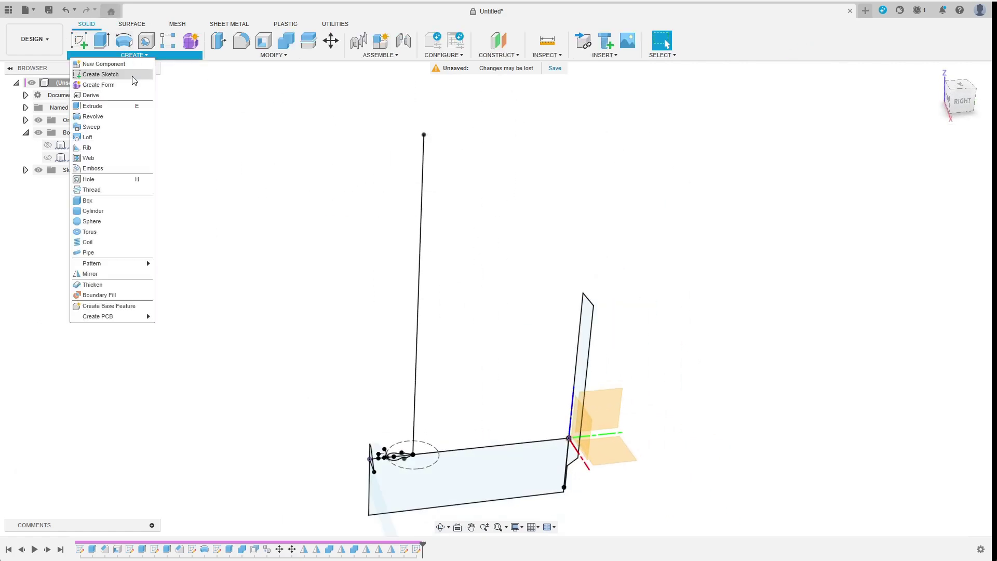
pyautogui.click(119, 127)
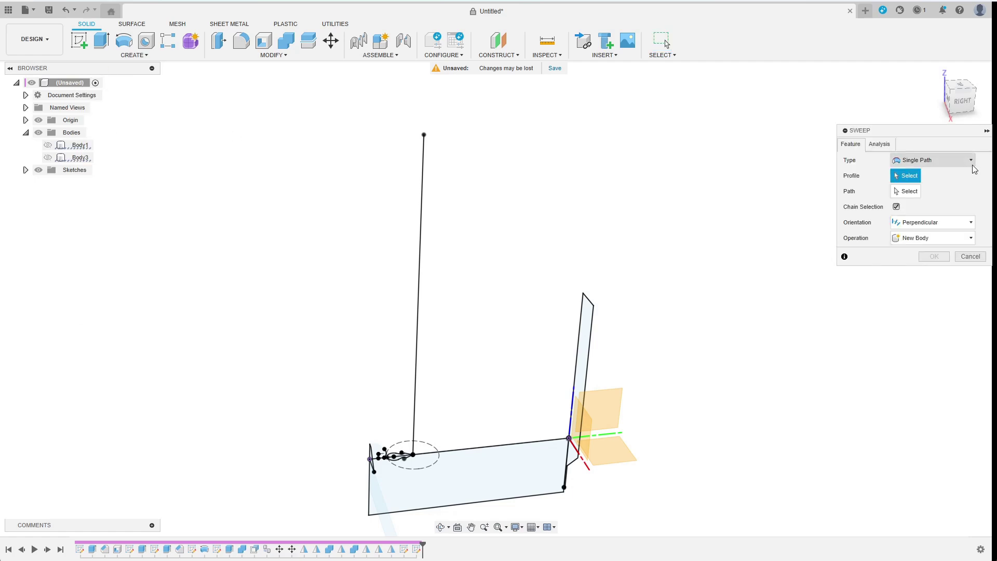
pyautogui.click(403, 457)
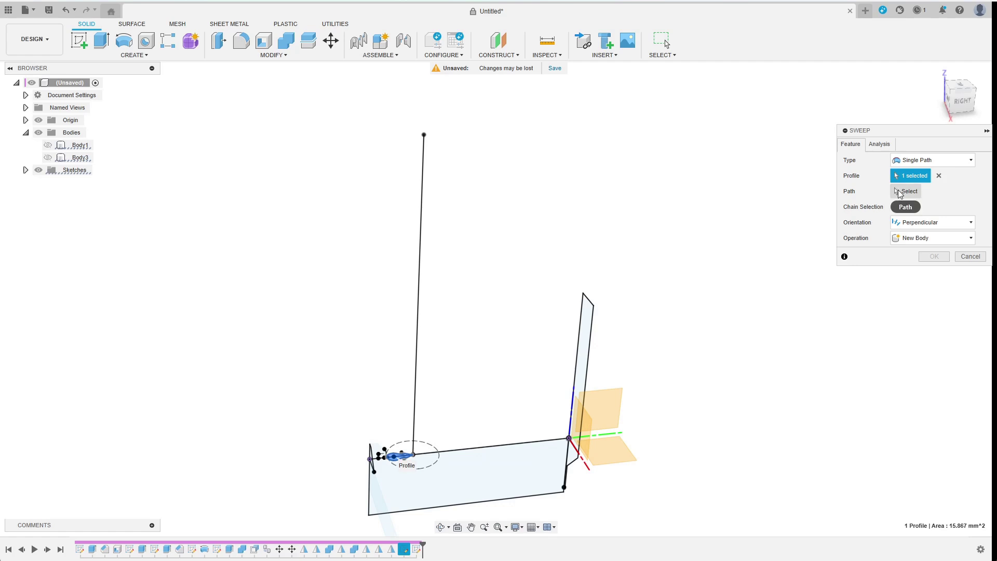
pyautogui.click(420, 283)
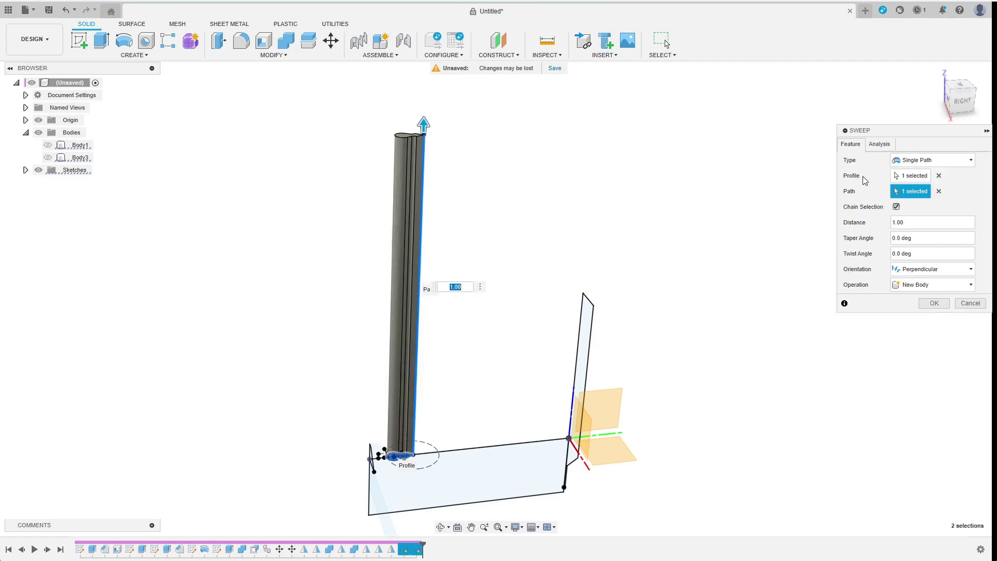
# - Set the sweep's twist angle to 60*n_rows*3 and create the twisted lobe as a new body
pyautogui.click(928, 254)
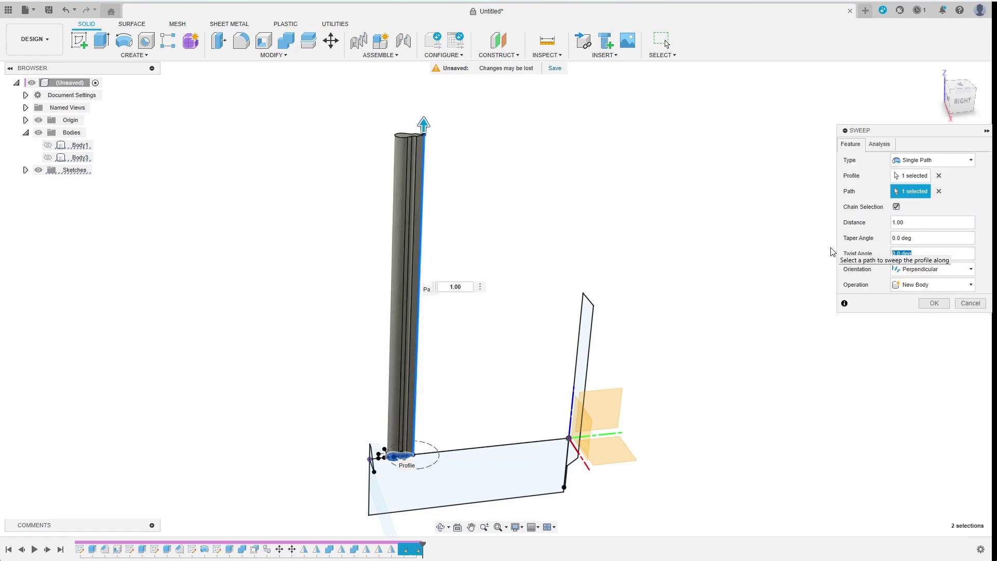
pyautogui.moveTo(837, 248); pyautogui.dragTo(775, 245)
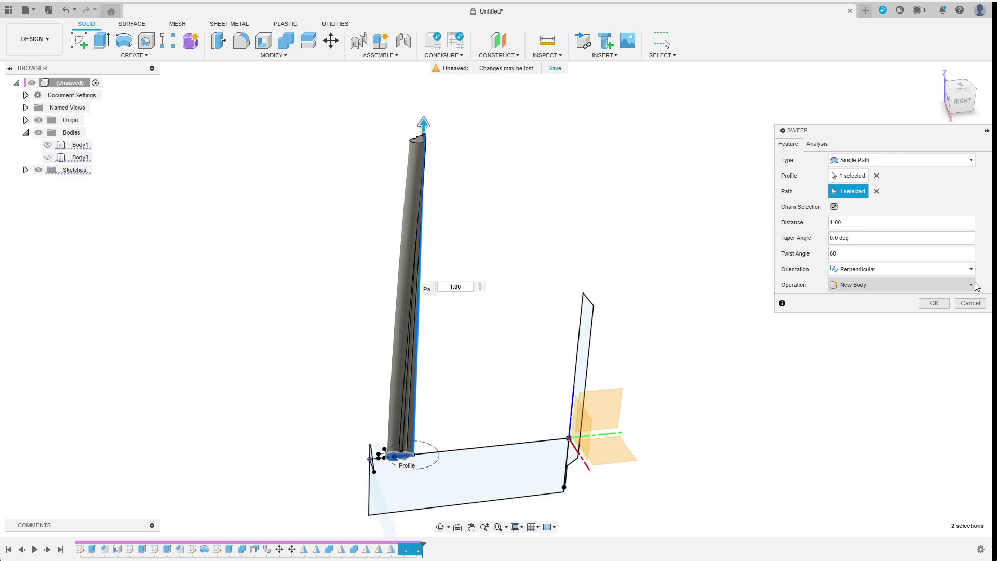
pyautogui.write('n')
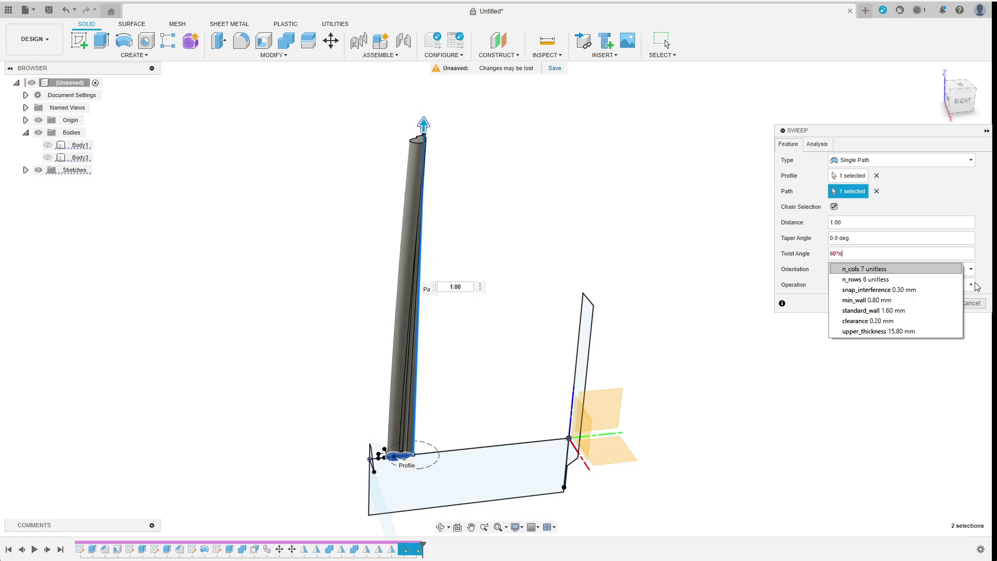
pyautogui.press('Down')
pyautogui.press('Return')
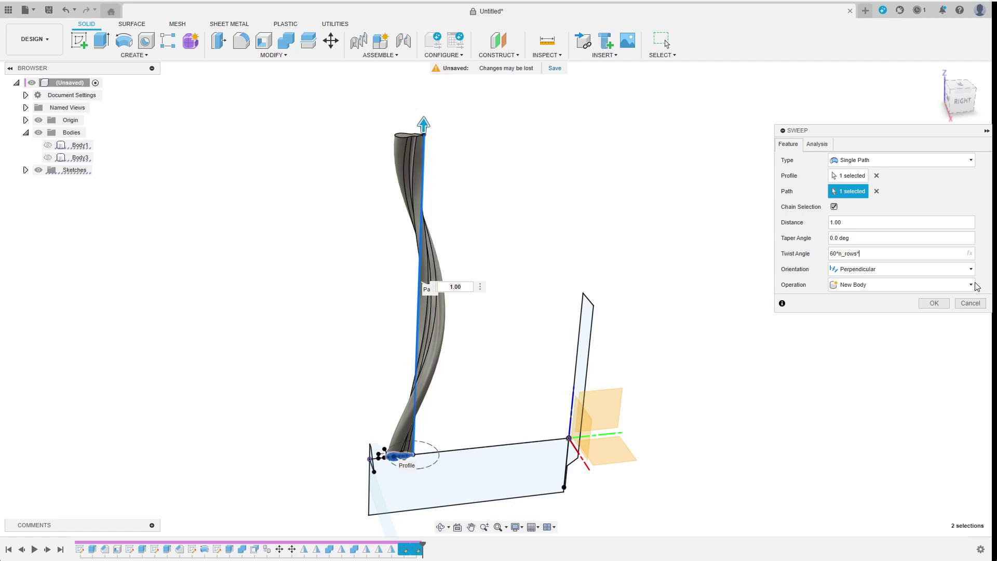
pyautogui.press('Return')
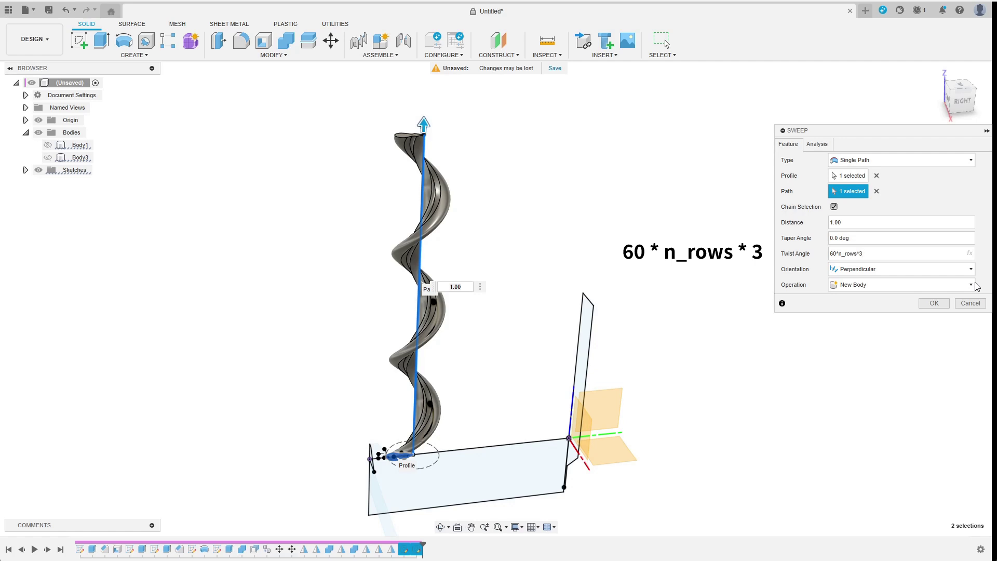
pyautogui.write('4')
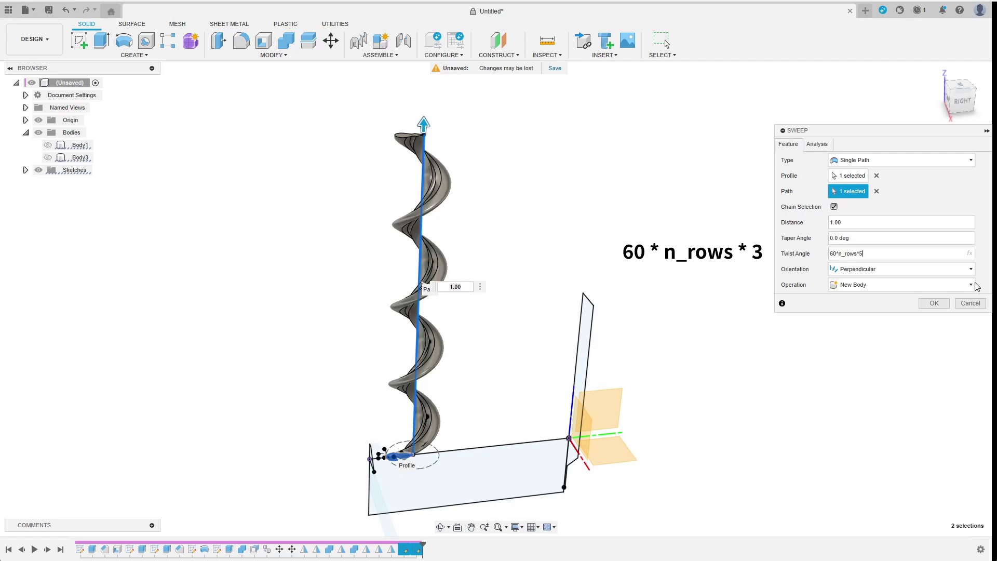
pyautogui.press('Return')
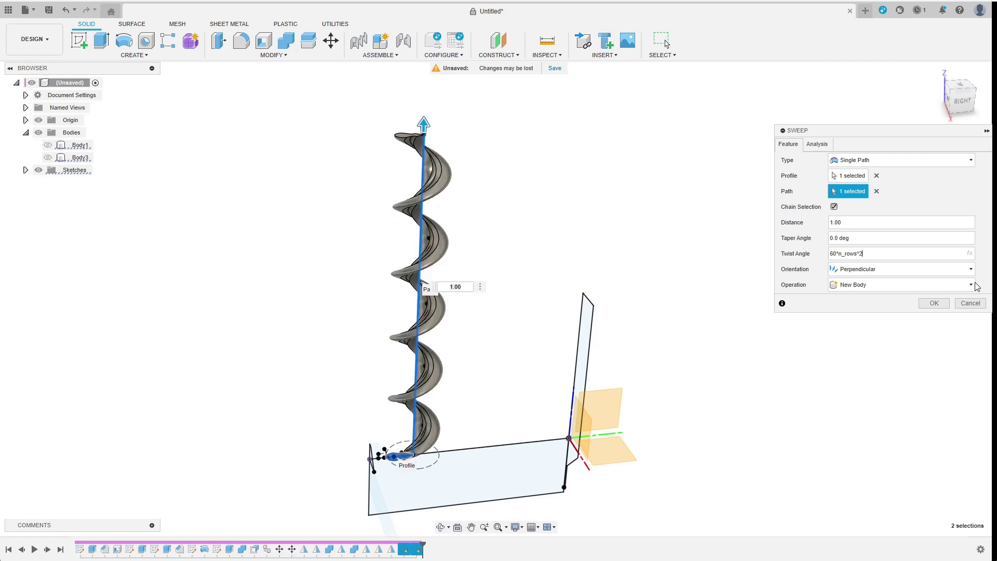
pyautogui.press('Return')
pyautogui.press('Return')
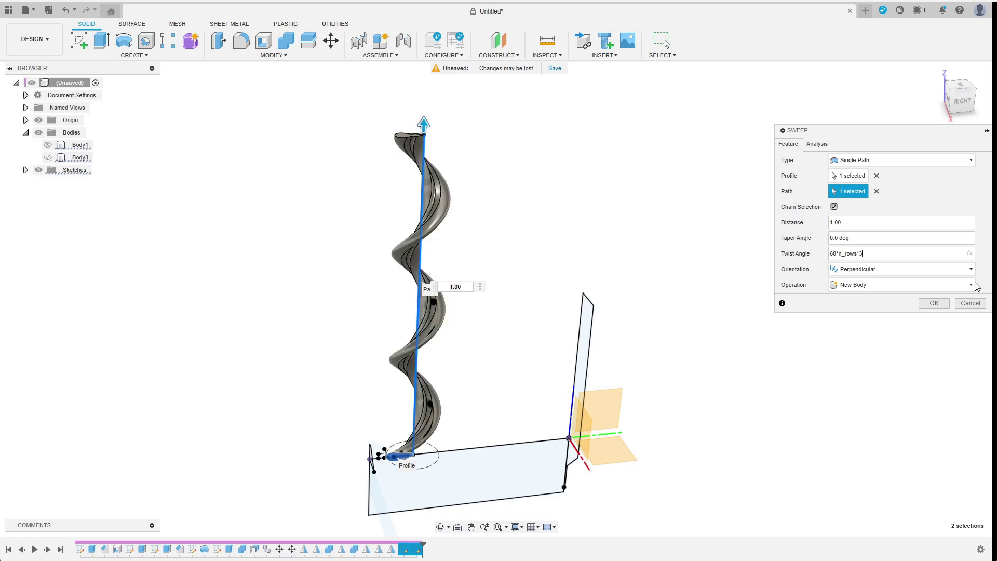
pyautogui.click(935, 303)
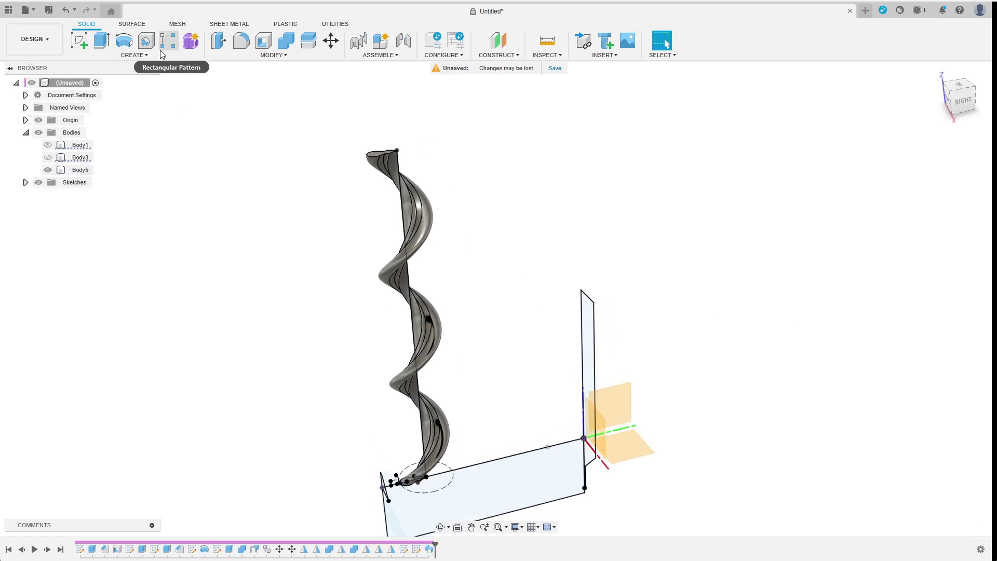
# - Create a full circular pattern of the twisted lobe body around the vertical line with a quantity of 6
pyautogui.click(134, 55)
pyautogui.click(180, 276)
pyautogui.click(435, 329)
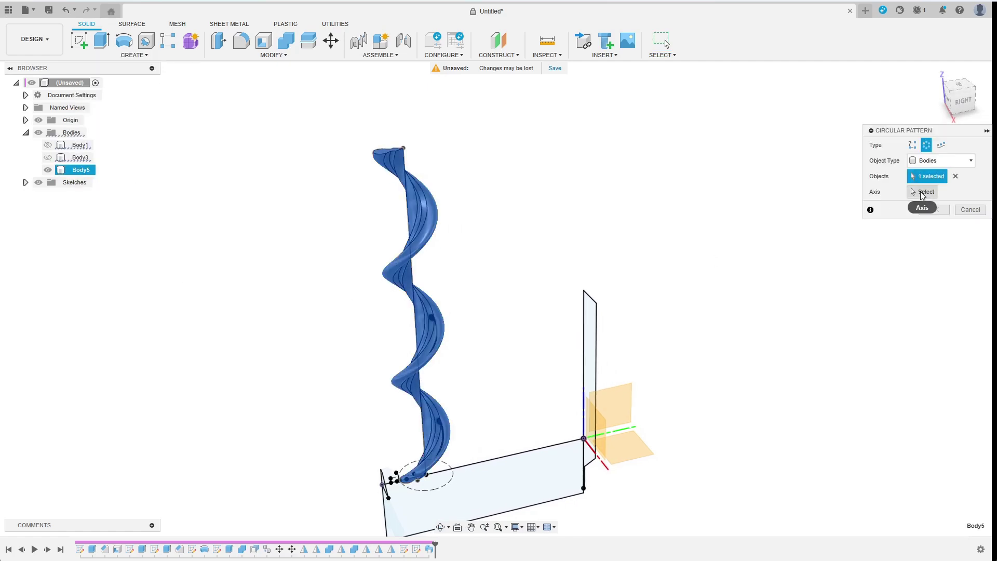
pyautogui.click(416, 303)
pyautogui.doubleClick(912, 238)
pyautogui.write('6')
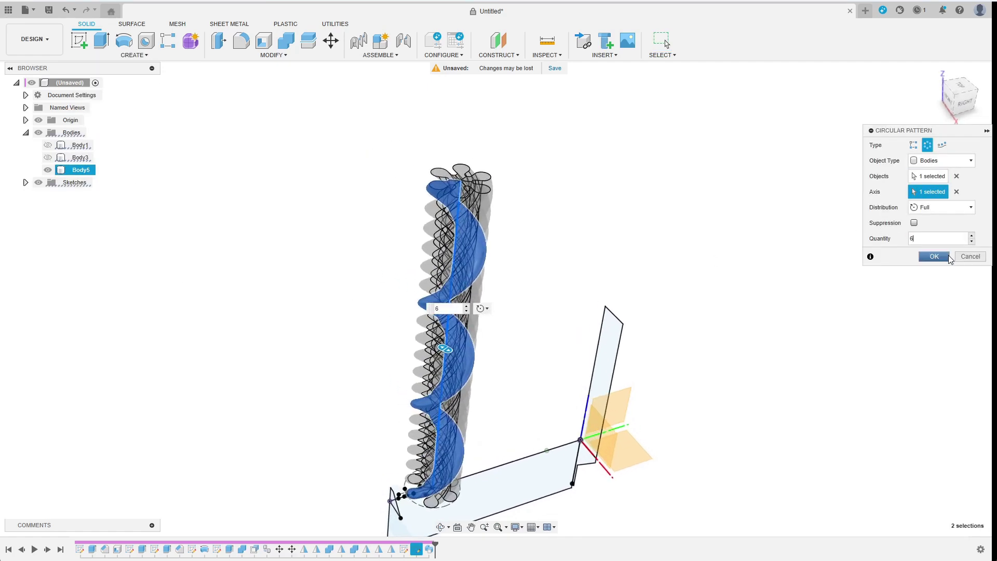
pyautogui.click(931, 256)
# - Join the six twisted lobe bodies into a single screw body with Combine
pyautogui.scroll(2, 541, 249)
pyautogui.click(286, 40)
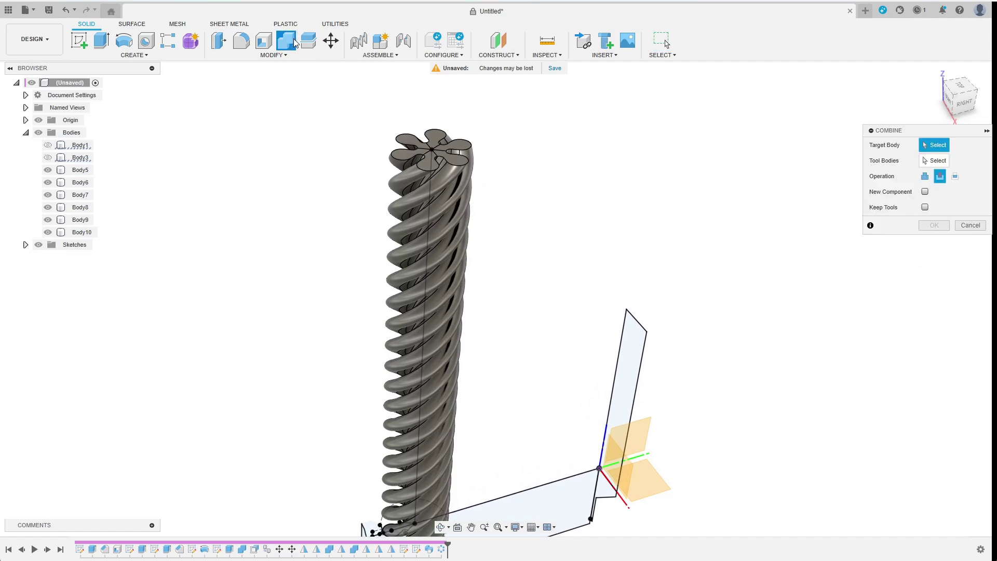
pyautogui.click(81, 170)
pyautogui.click(80, 182)
pyautogui.keyDown('shift'); pyautogui.click(76, 237); pyautogui.keyUp('shift')
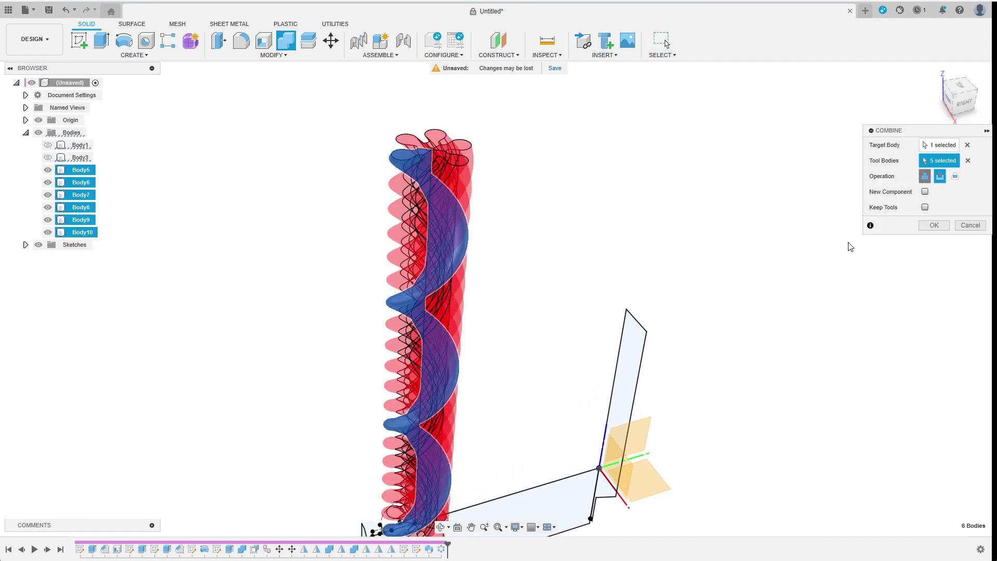
pyautogui.click(934, 226)
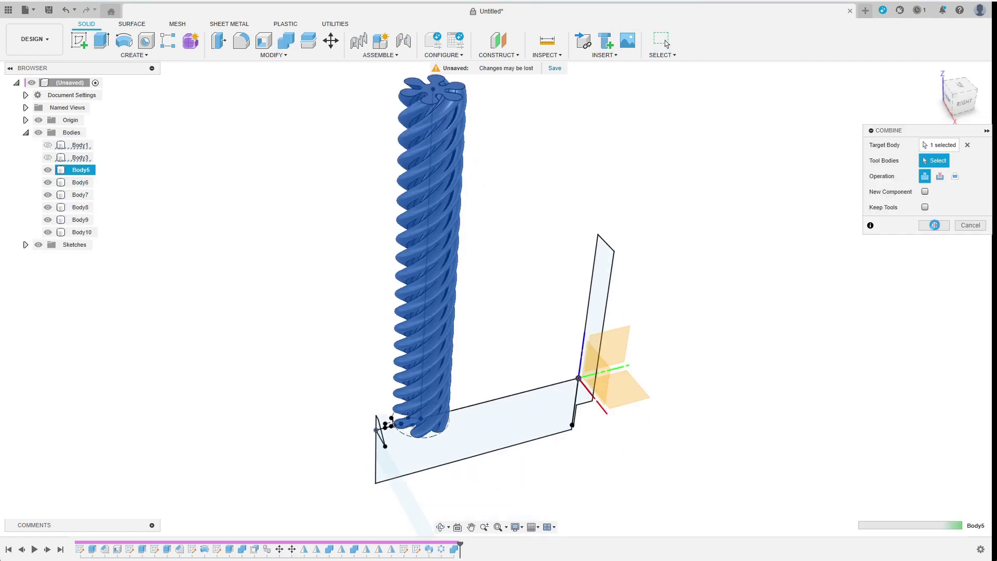
# - Copy the joined screw body in place using Move/Copy with Create Copy enabled
pyautogui.keyDown('shift'); pyautogui.moveTo(506, 203); pyautogui.dragTo(524, 212, button='middle'); pyautogui.keyUp('shift')
pyautogui.click(331, 40)
pyautogui.click(378, 144)
pyautogui.click(916, 211)
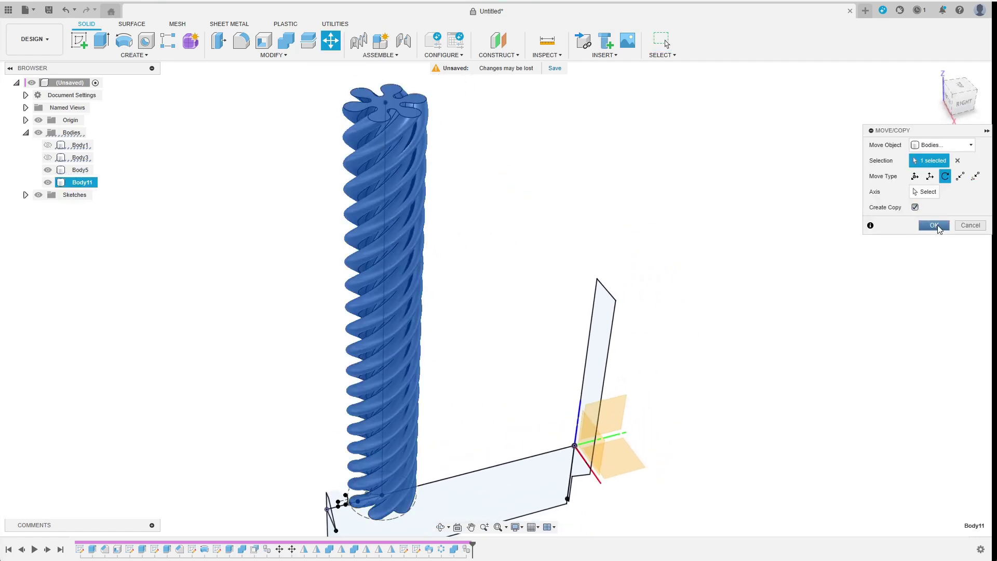
pyautogui.click(935, 226)
# - Delete the move feature left in the timeline by the copy, keeping the copied screw body
pyautogui.click(478, 549)
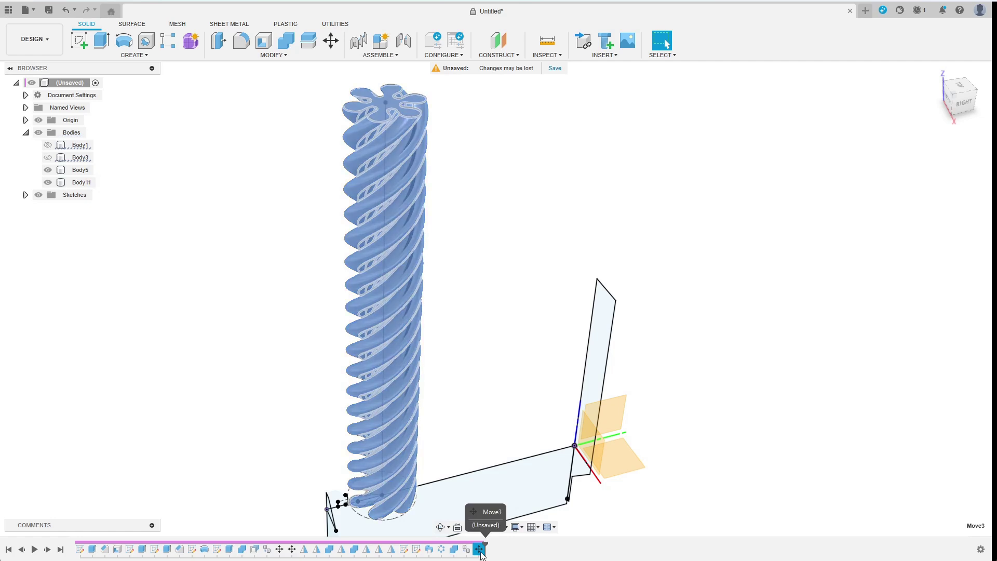
pyautogui.press('Delete')
pyautogui.click(77, 183)
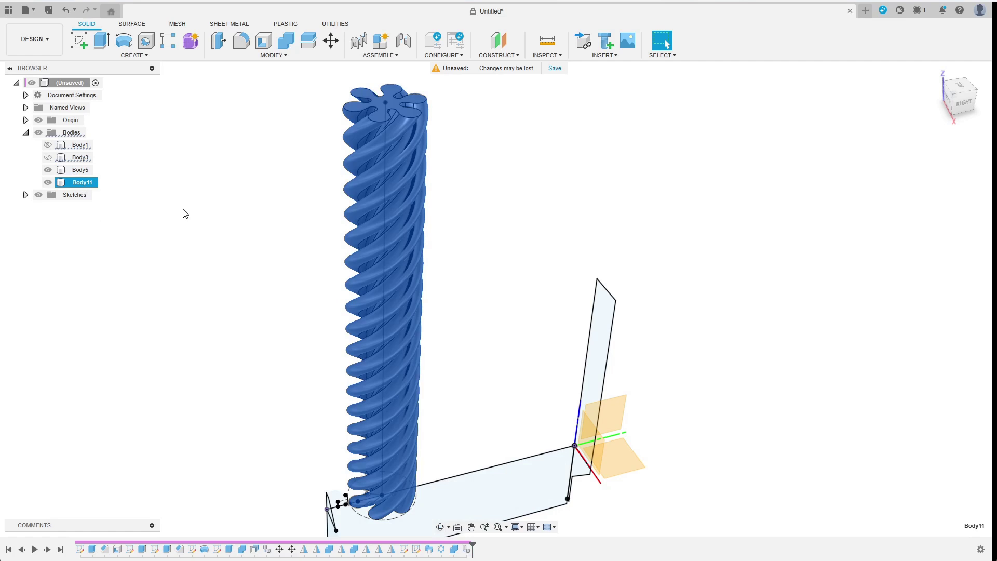
pyautogui.press('Escape')
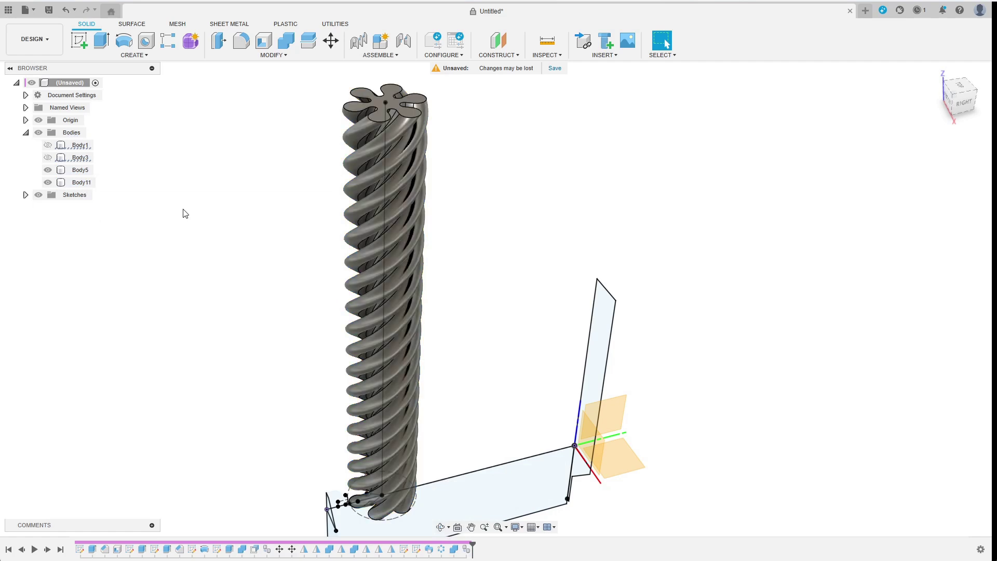
# - Hide the original screw body and offset the copied screw's lobe face outward by clearance
pyautogui.click(47, 169)
pyautogui.scroll(2, 241, 131)
pyautogui.click(273, 55)
pyautogui.click(240, 139)
pyautogui.click(438, 136)
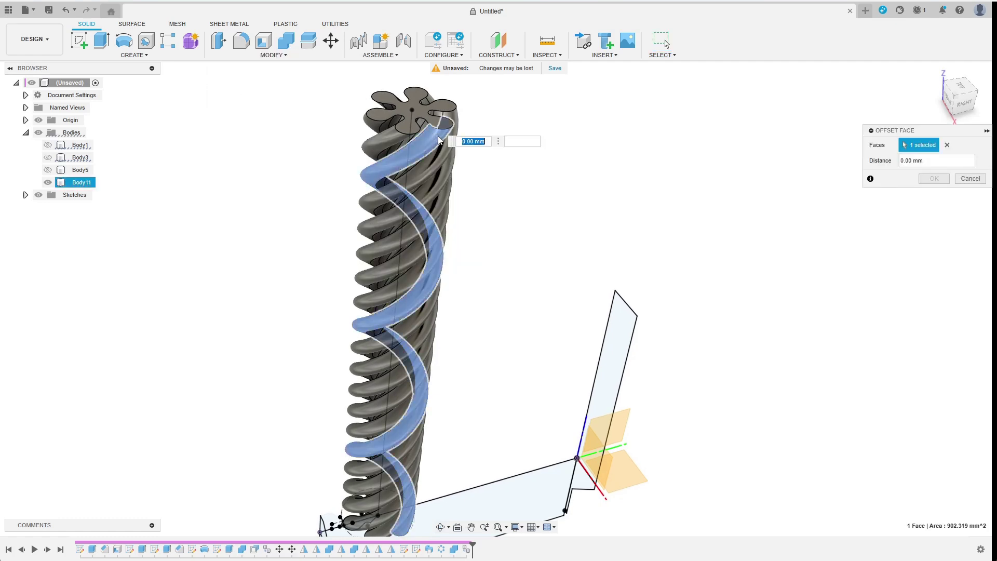
pyautogui.write('clearance')
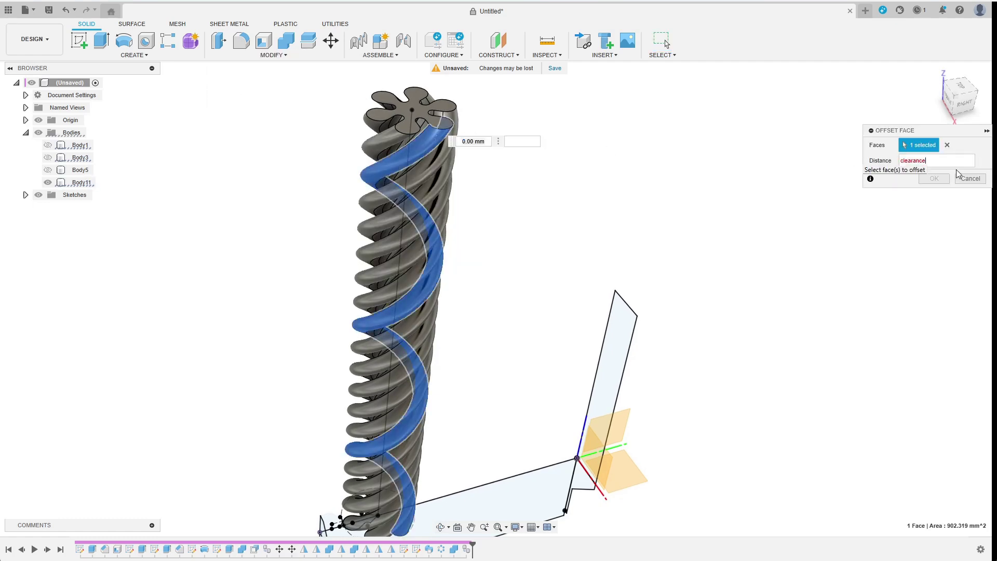
pyautogui.keyDown('shift'); pyautogui.moveTo(815, 161); pyautogui.dragTo(853, 209, button='middle'); pyautogui.keyUp('shift')
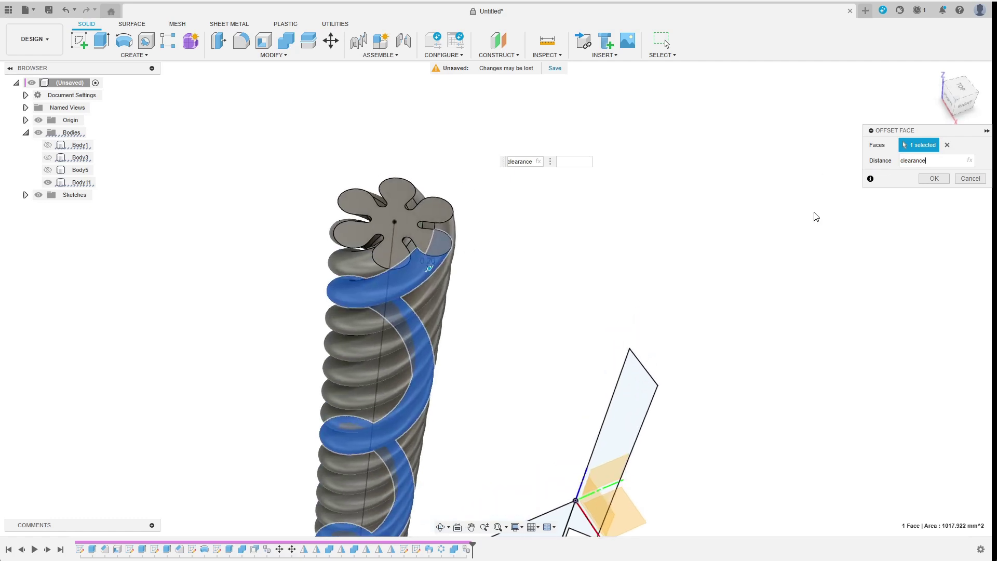
pyautogui.click(928, 179)
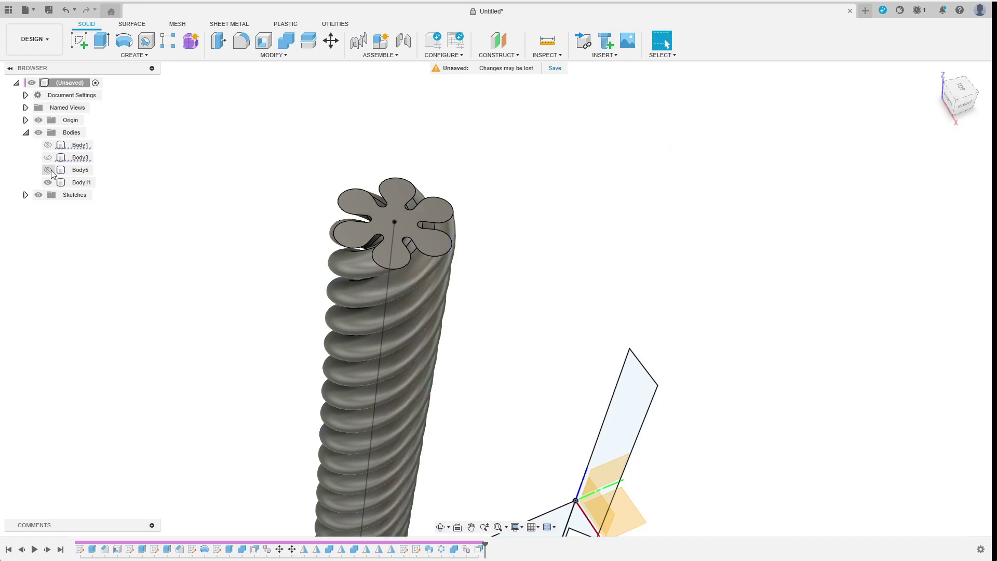
# - Compare the original screw body with the offset copy, leaving only the offset copy shown
pyautogui.click(48, 171)
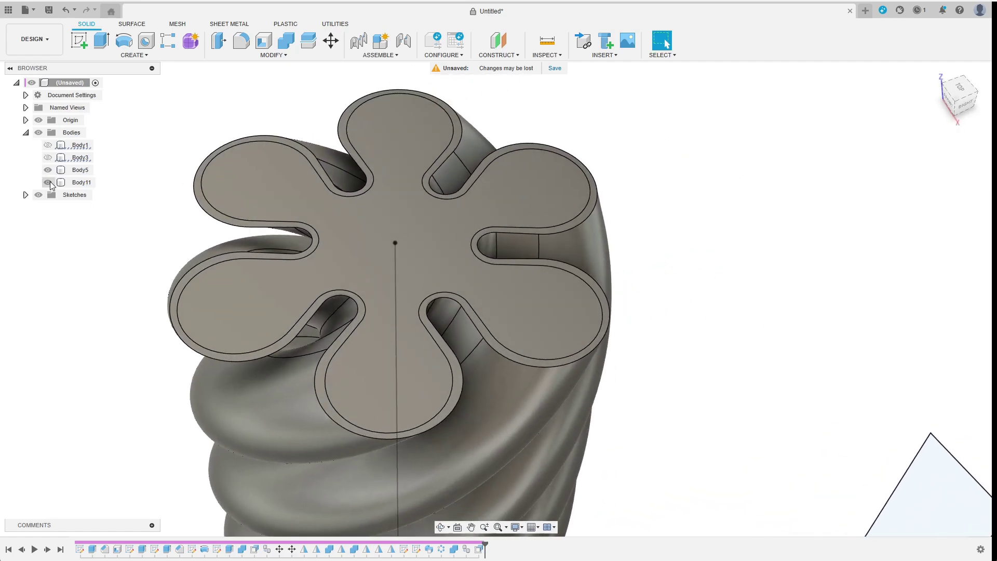
pyautogui.click(48, 182)
pyautogui.press('F6')
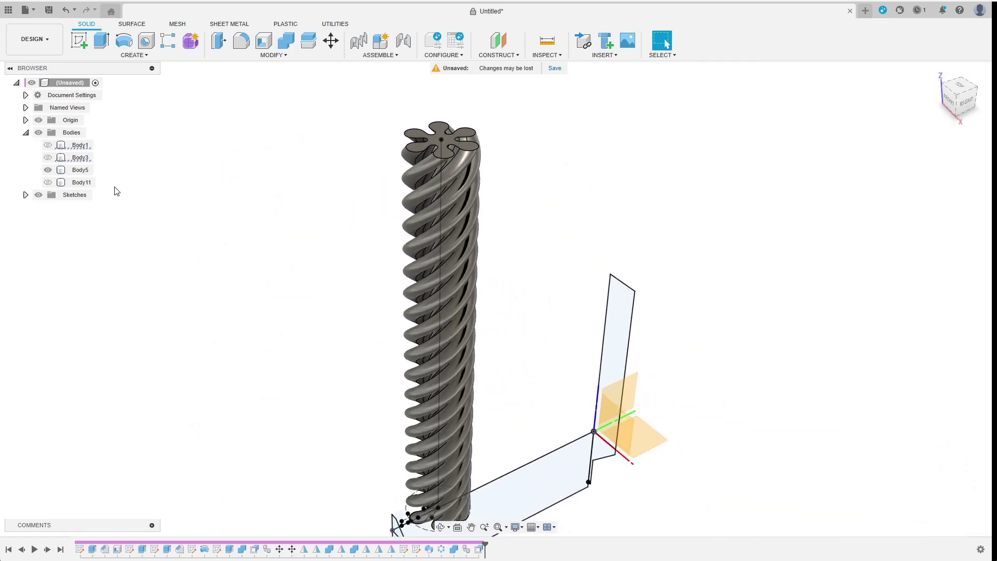
pyautogui.click(48, 183)
pyautogui.click(48, 169)
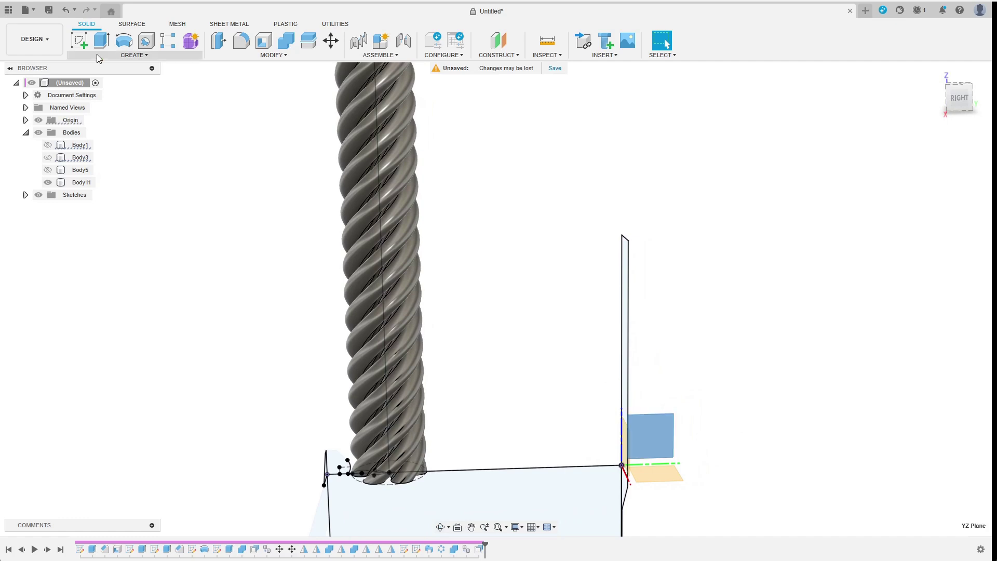
# - Start a new sketch on the YZ plane and project the centre point at the screw's base into it
pyautogui.click(79, 43)
pyautogui.click(140, 56)
pyautogui.moveTo(155, 211)
pyautogui.click(188, 213)
pyautogui.click(353, 403)
pyautogui.click(815, 194)
# - Sketch a closed rectangular profile from the projected base point along the screw axis, hide the screw, and constrain its edges horizontal or vertical
pyautogui.press('l')
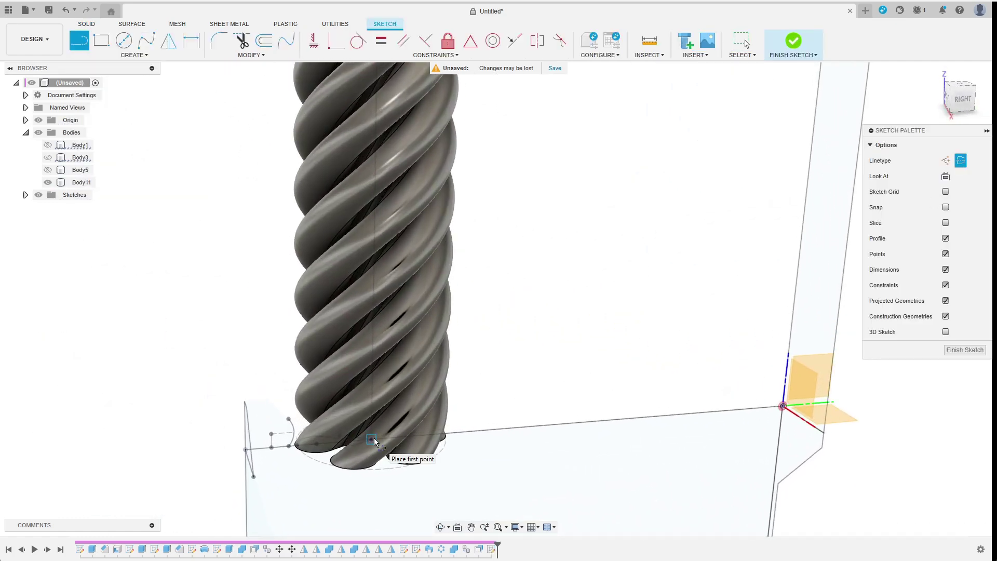
pyautogui.click(373, 439)
pyautogui.click(373, 315)
pyautogui.click(435, 314)
pyautogui.click(433, 426)
pyautogui.click(371, 439)
pyautogui.click(47, 182)
pyautogui.click(314, 41)
# - Dimension the rectangular profile's height to grid_size
pyautogui.press('d')
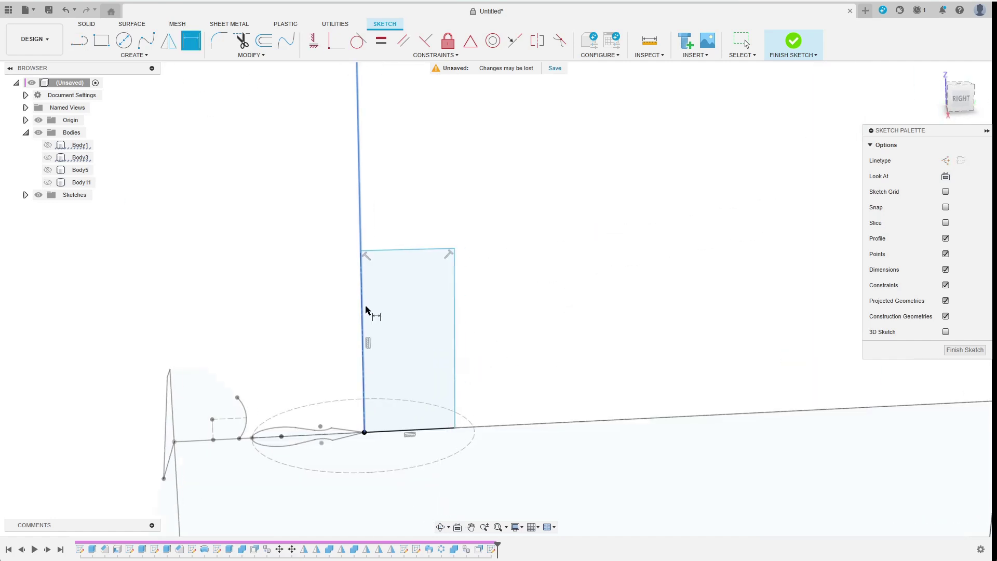
pyautogui.click(456, 312)
pyautogui.click(511, 319)
pyautogui.write('grid_size')
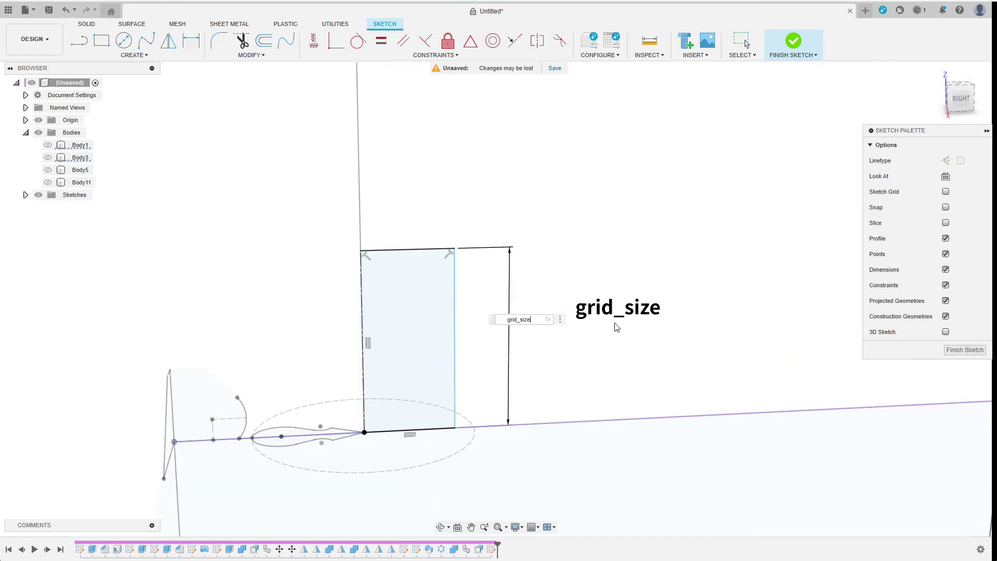
pyautogui.press('Return')
# - Add a diameter dimension across the axis to the profile's outer edge, set to grid_size-2*min_wall
pyautogui.moveTo(615, 323); pyautogui.dragTo(470, 314, button='middle')
pyautogui.click(307, 312)
pyautogui.click(218, 311)
pyautogui.click(202, 172)
pyautogui.write('grid')
pyautogui.write('_size-2*min_wall')
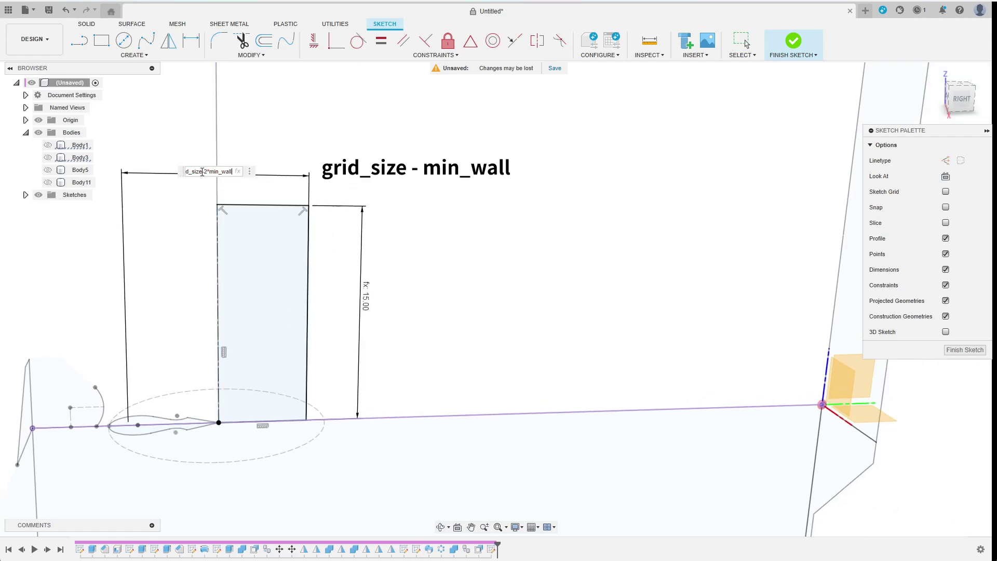
pyautogui.press('Return')
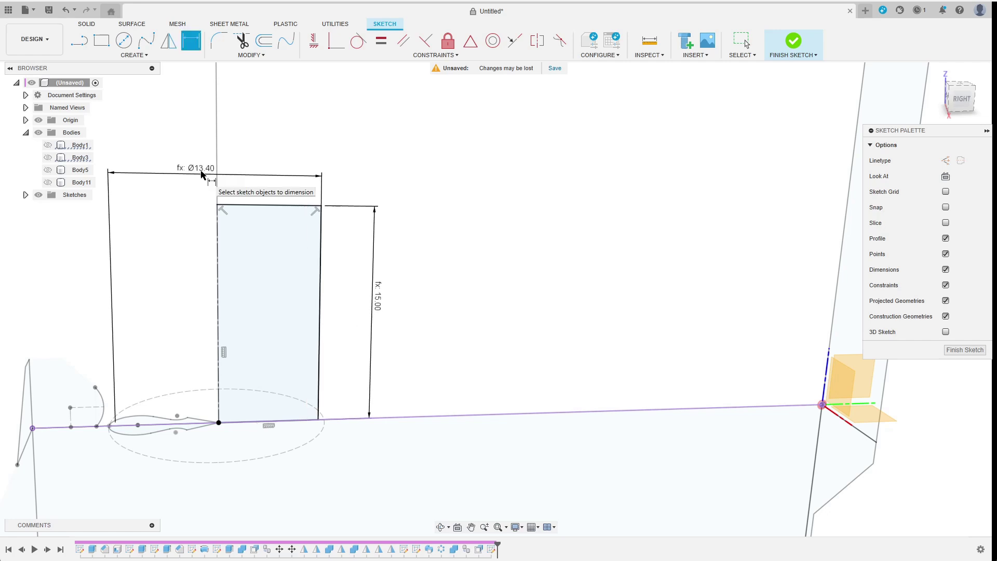
# - Chamfer the upper and lower outer corners of the sketch profile with 3 mm distances
pyautogui.click(250, 56)
pyautogui.moveTo(235, 73)
pyautogui.click(345, 74)
pyautogui.click(321, 206)
pyautogui.write('3')
pyautogui.press('Return')
pyautogui.click(252, 55)
pyautogui.click(345, 73)
pyautogui.click(319, 420)
pyautogui.write('3')
pyautogui.press('Return')
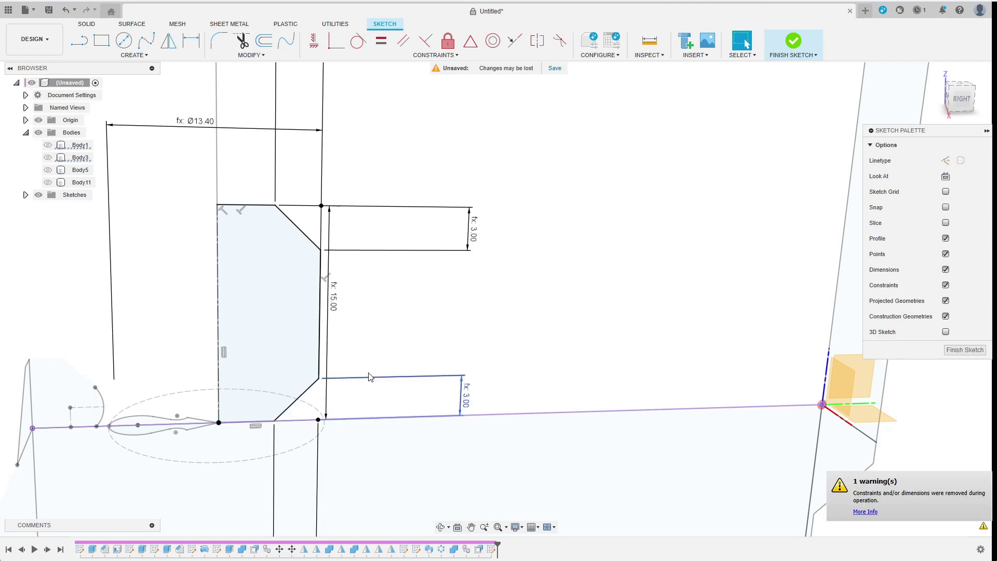
# - Set the horizontal distances of both sketch chamfers to grid_size/4
pyautogui.scroll(-2, 386, 360)
pyautogui.moveTo(313, 96); pyautogui.dragTo(322, 150)
pyautogui.doubleClick(322, 150)
pyautogui.write('grip_len/4')
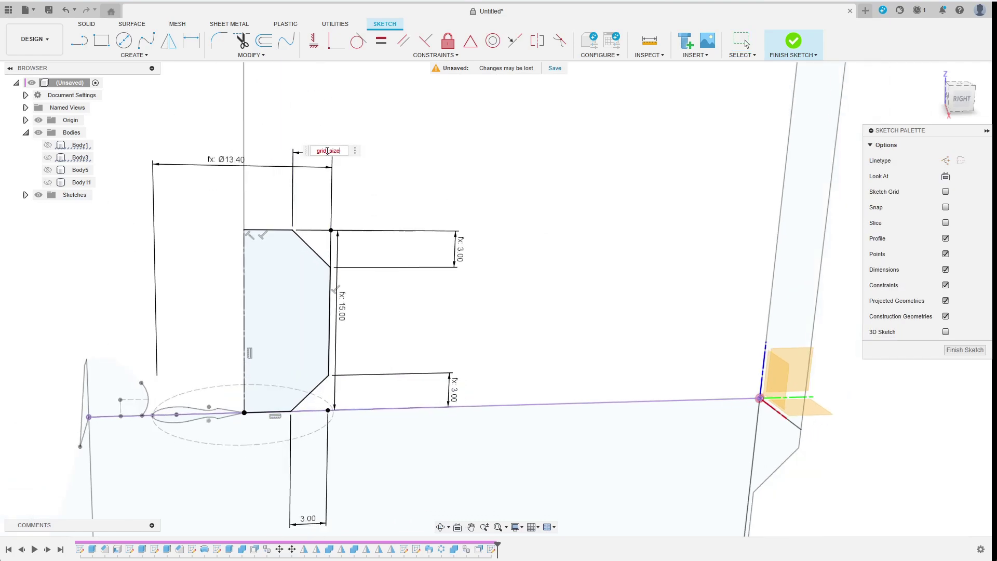
pyautogui.press('Return')
pyautogui.doubleClick(309, 524)
pyautogui.write('grip_len/4')
pyautogui.press('Return')
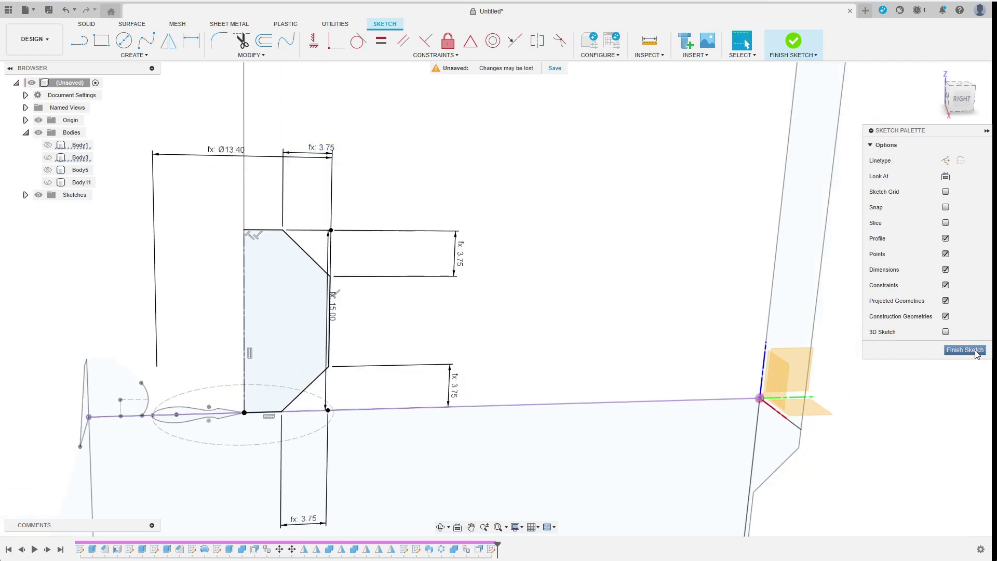
# - Change the two horizontal chamfer distances to a parametric 3.00 mm and finish the sketch
pyautogui.doubleClick(323, 149)
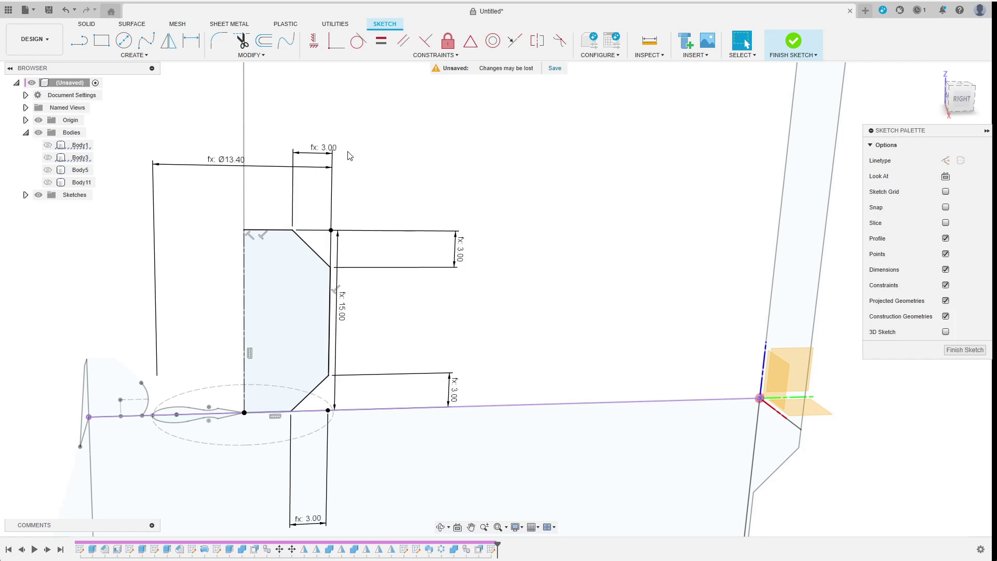
pyautogui.click(965, 350)
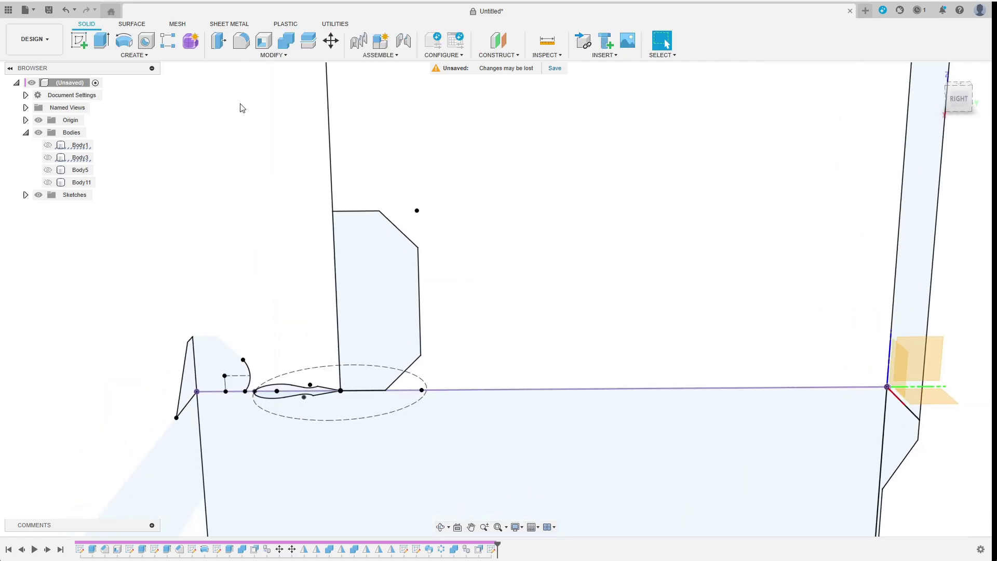
# - Revolve the chamfered profile about the vertical screw axis as a new body
pyautogui.click(123, 41)
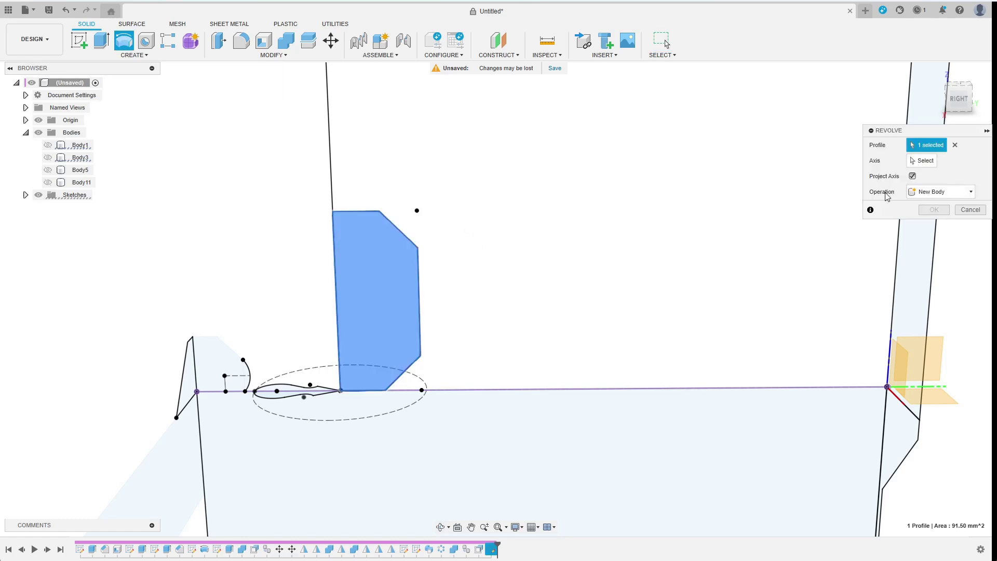
pyautogui.click(338, 289)
pyautogui.click(934, 228)
# - Fillet the upper and lower outer circular edges of the revolved body with a grid_size/4 radius
pyautogui.press('f')
pyautogui.click(389, 251)
pyautogui.click(387, 358)
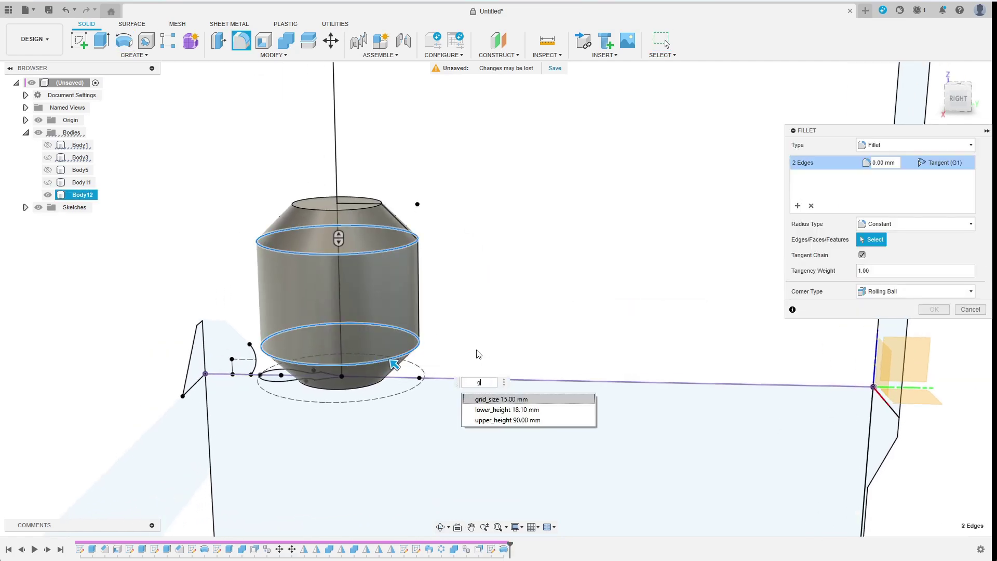
pyautogui.write('/4')
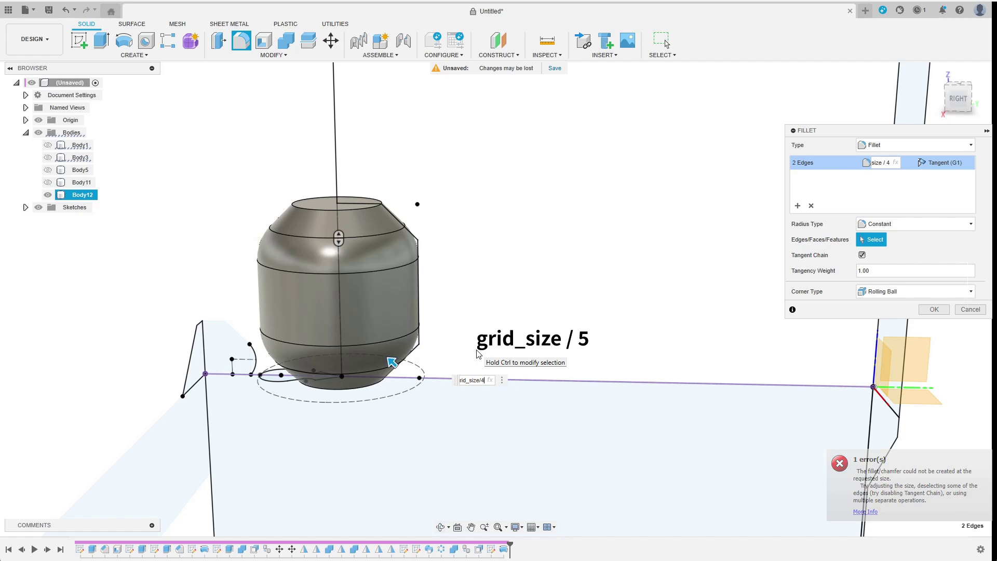
pyautogui.click(931, 310)
# - Edit the revolved body's fillet and set its radius to grid_size/5
pyautogui.keyDown('shift'); pyautogui.moveTo(754, 333); pyautogui.dragTo(815, 291, button='middle'); pyautogui.keyUp('shift')
pyautogui.doubleClick(353, 379)
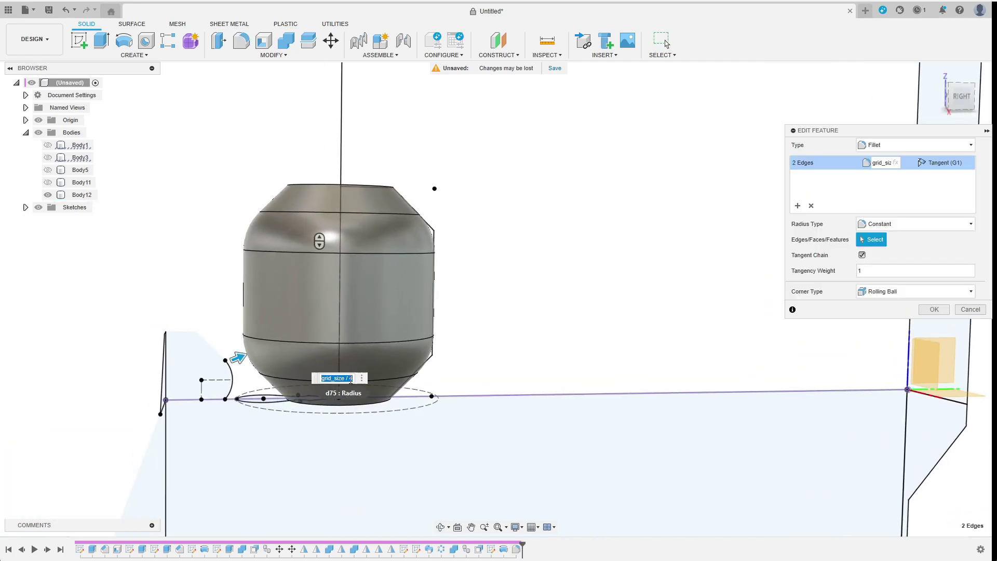
pyautogui.write('5')
pyautogui.press('Return')
pyautogui.keyDown('shift'); pyautogui.moveTo(483, 260); pyautogui.dragTo(513, 283, button='middle'); pyautogui.keyUp('shift')
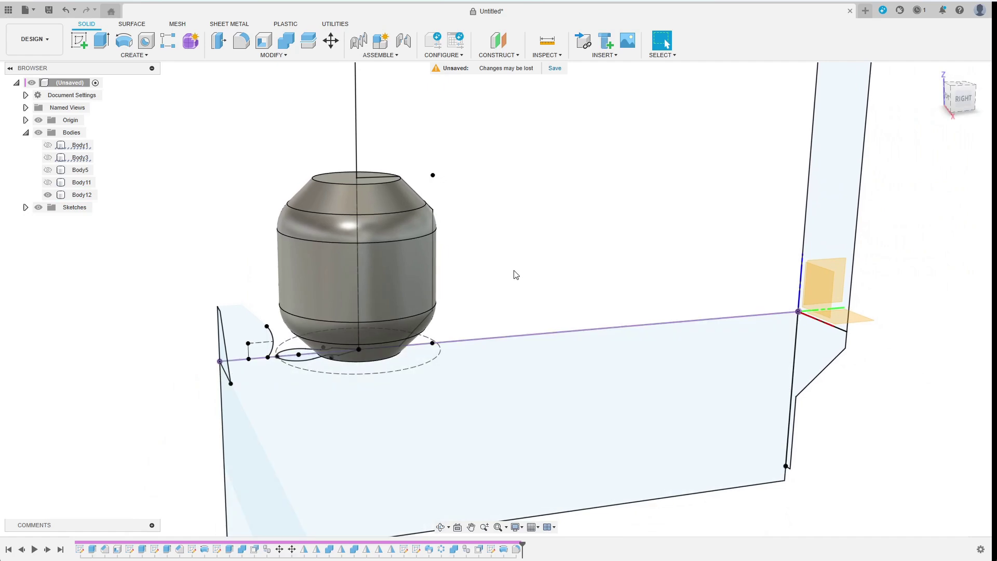
# - Show the offset screw copy, reopen the revolve profile sketch and change its diameter dimension to grid_size - min_wall
pyautogui.click(48, 182)
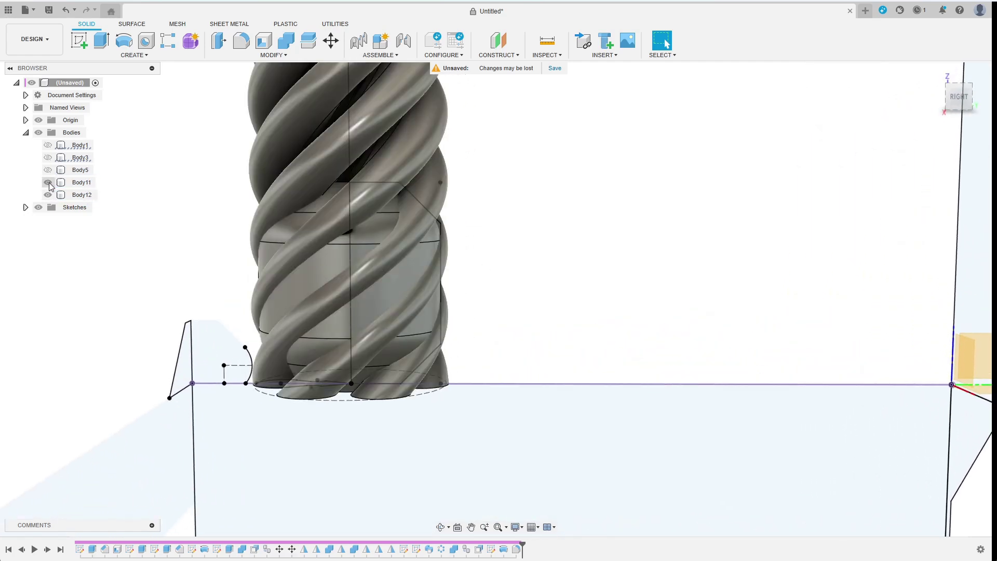
pyautogui.doubleClick(404, 549)
pyautogui.doubleClick(738, 142)
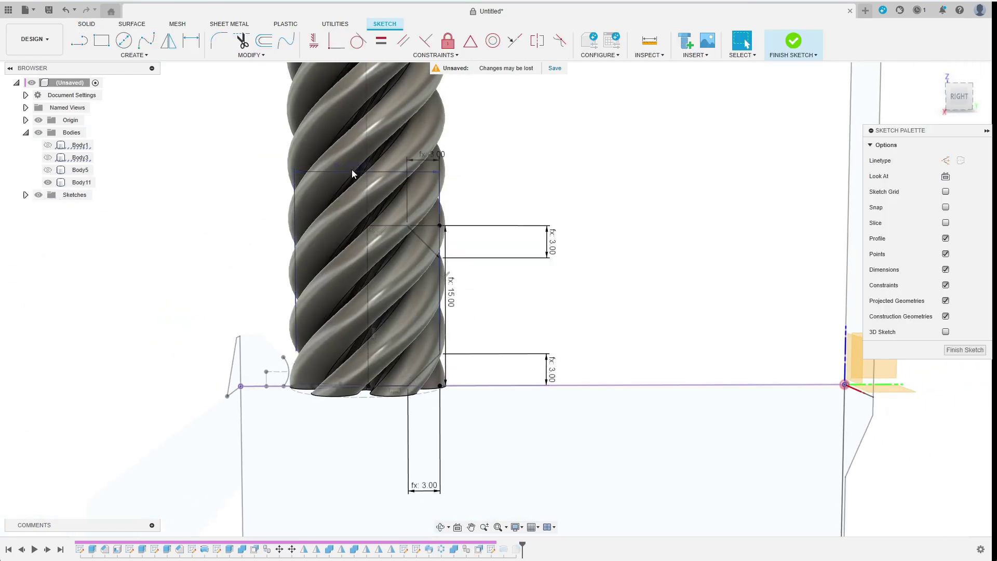
pyautogui.doubleClick(352, 171)
pyautogui.write('2')
pyautogui.press('Return')
pyautogui.click(793, 43)
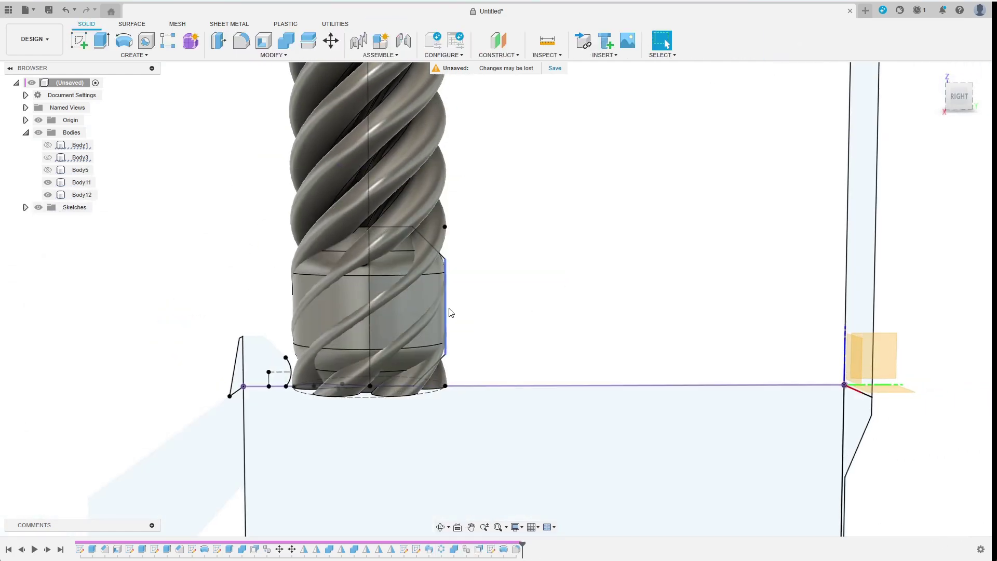
# - Hide the offset screw copy and show the original screw body together with the revolved body
pyautogui.click(48, 195)
pyautogui.click(48, 195)
pyautogui.click(48, 183)
pyautogui.click(48, 170)
# - Combine the original screw body with the revolved body using the Intersect operation
pyautogui.click(286, 41)
pyautogui.click(460, 434)
pyautogui.click(466, 369)
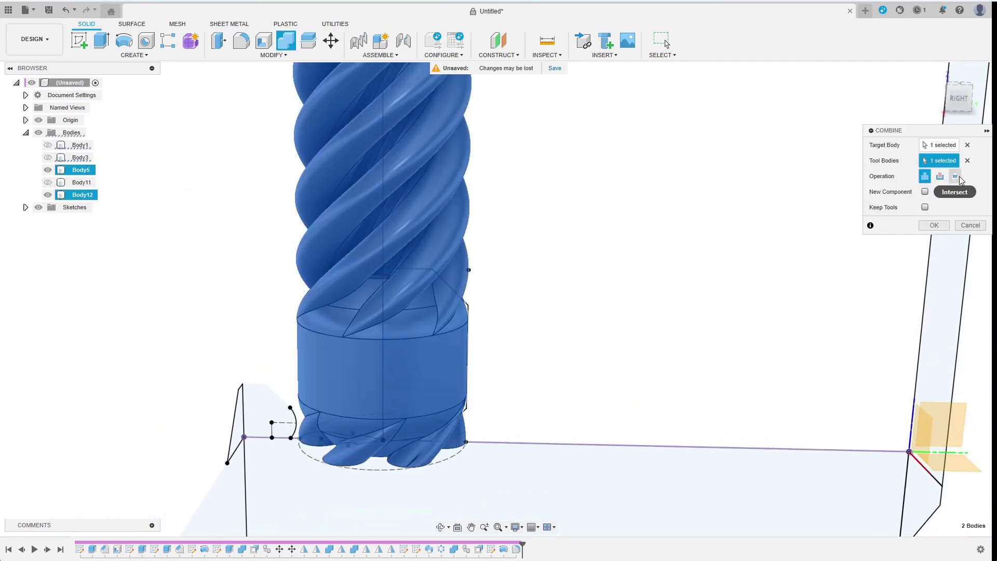
pyautogui.click(956, 176)
pyautogui.click(935, 226)
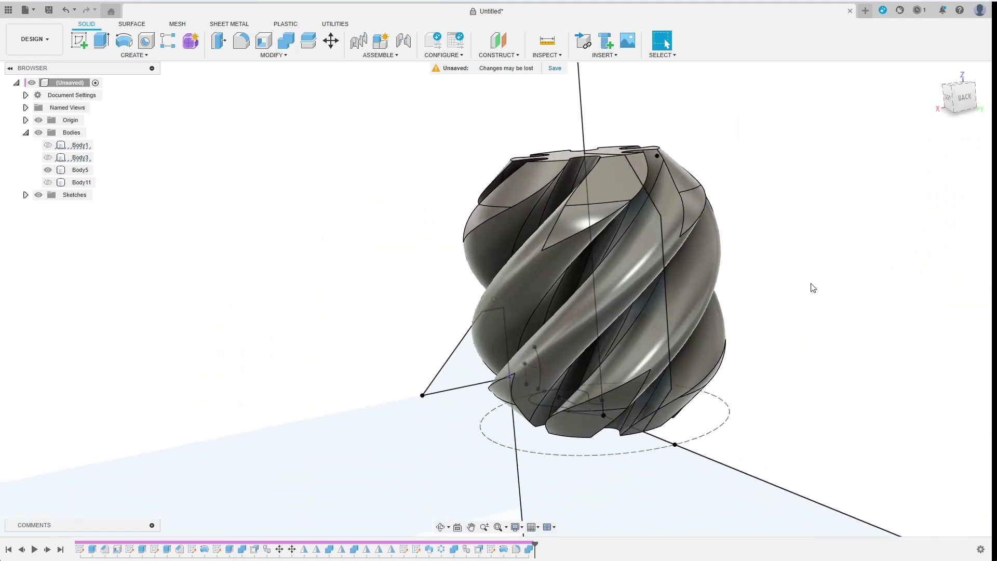
# - Hide the sketches and start a 0.3 mm fillet on one lobe's sloped end-face edges of the game piece
pyautogui.click(38, 195)
pyautogui.click(241, 41)
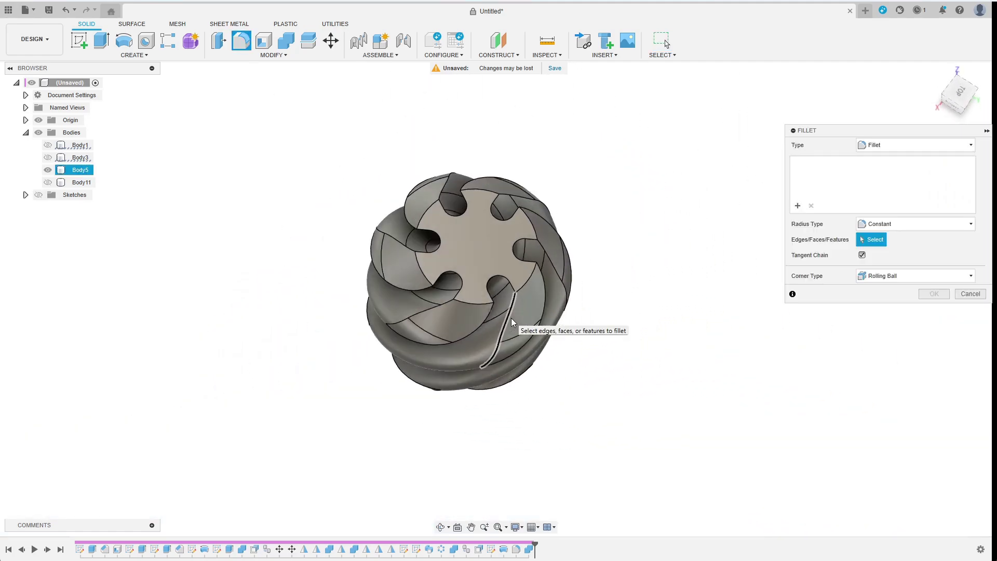
pyautogui.click(504, 340)
pyautogui.click(540, 337)
pyautogui.write('.4')
pyautogui.press('BackSpace')
pyautogui.write('3')
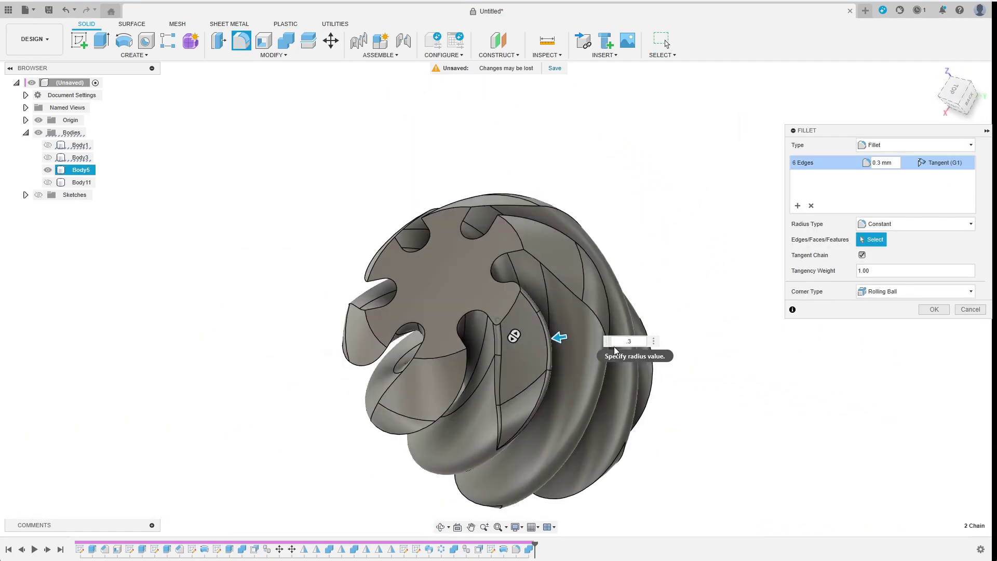
# - Add the remaining lobe end-face edges at both ends of the piece to the fillet and apply it
pyautogui.click(488, 403)
pyautogui.click(416, 372)
pyautogui.click(343, 398)
pyautogui.click(322, 343)
pyautogui.click(283, 281)
pyautogui.click(347, 225)
pyautogui.click(484, 208)
pyautogui.click(546, 291)
pyautogui.click(509, 470)
pyautogui.click(424, 455)
pyautogui.click(357, 242)
pyautogui.press('Return')
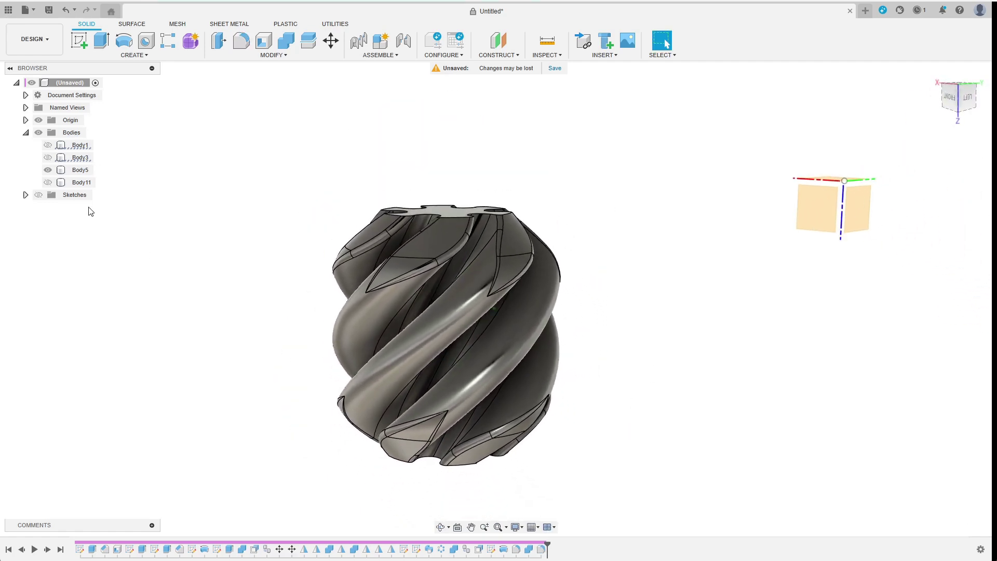
# - Hide the game piece and show the panel together with the offset screw copy
pyautogui.click(48, 182)
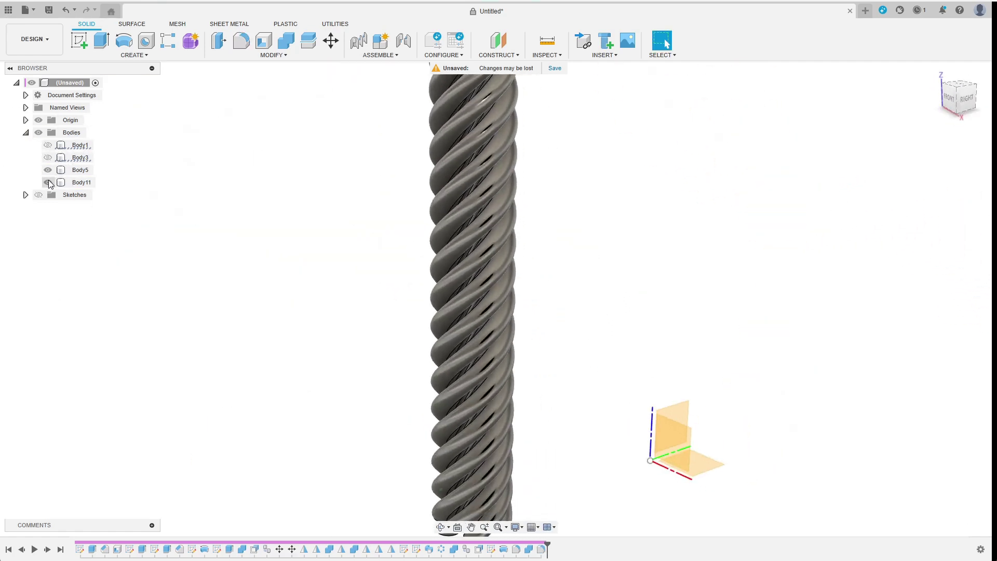
pyautogui.click(48, 182)
pyautogui.click(48, 158)
pyautogui.click(48, 183)
pyautogui.click(47, 171)
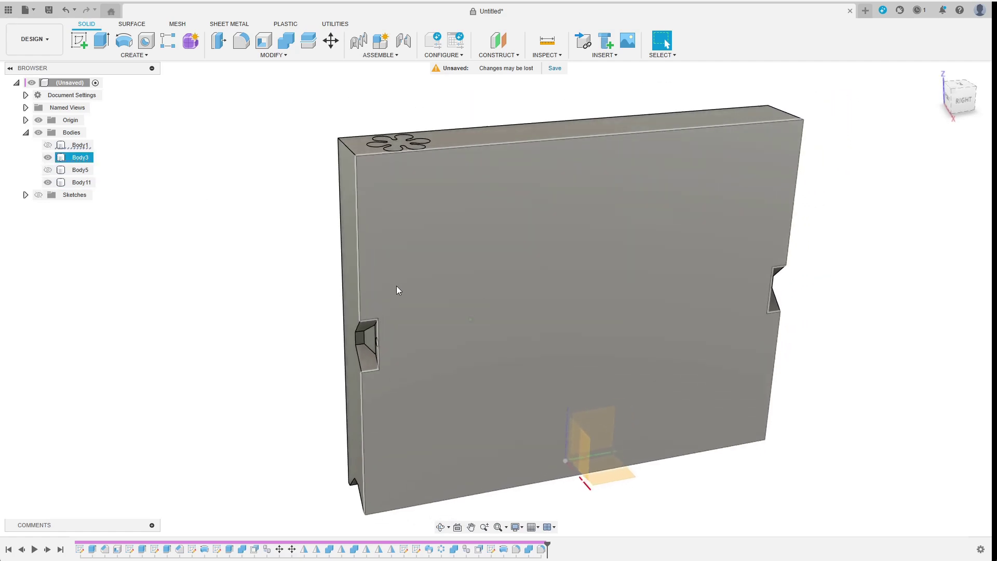
# - Cut the offset screw body out of the panel with Combine, without keeping the tool body
pyautogui.click(286, 40)
pyautogui.click(456, 160)
pyautogui.click(412, 129)
pyautogui.click(940, 176)
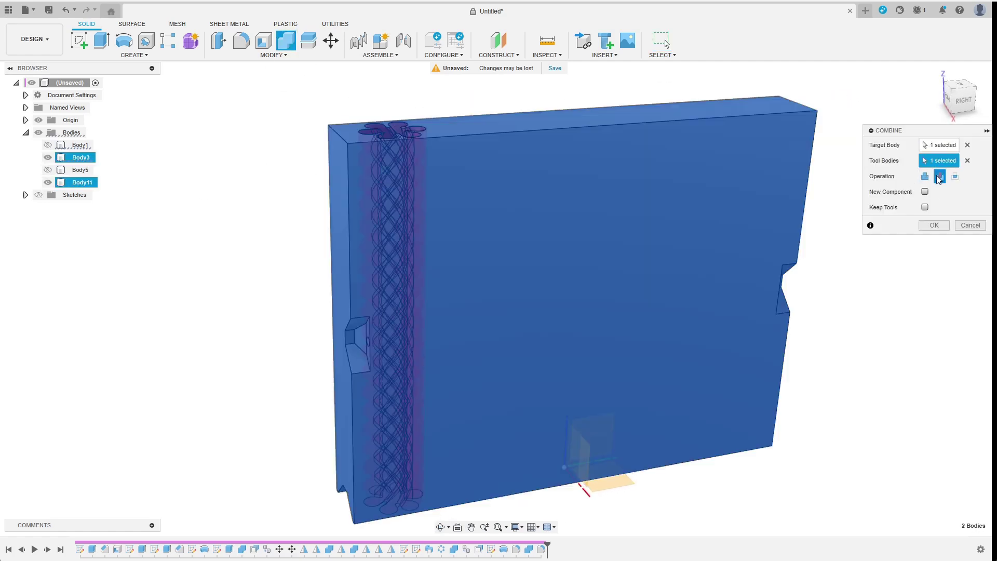
pyautogui.click(934, 225)
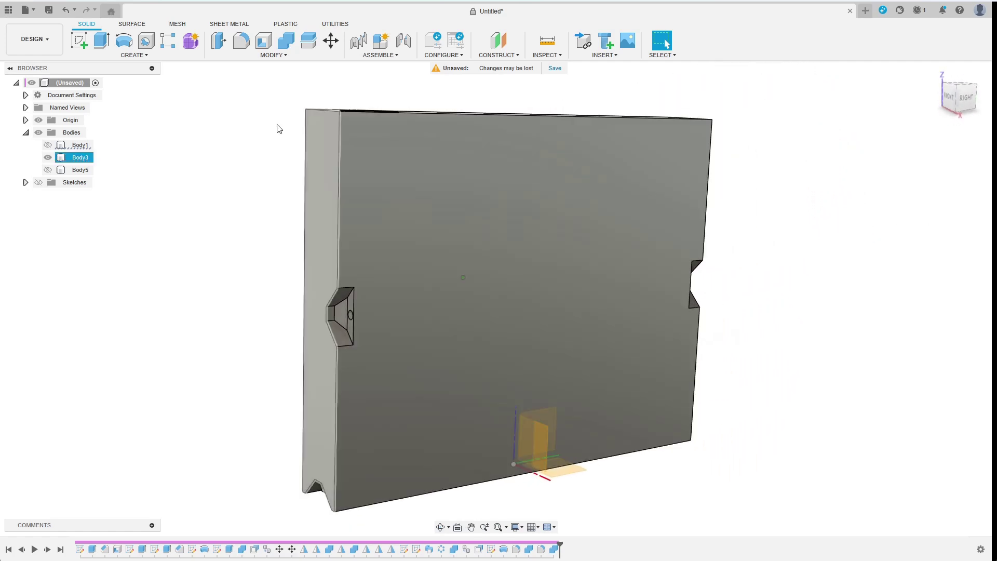
# - Start a rectangular pattern of the screw-shaped cut feature along the Y axis
pyautogui.click(168, 40)
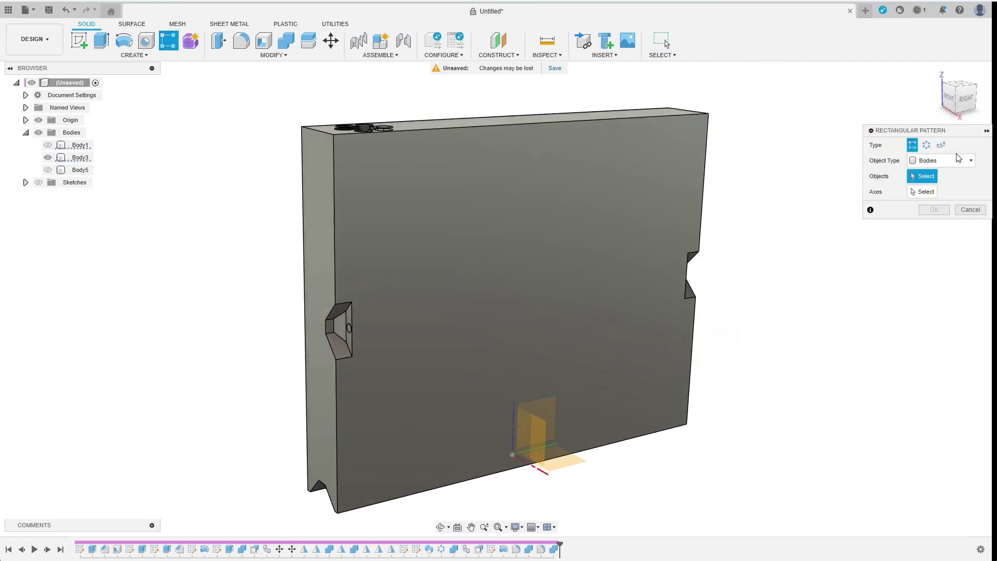
pyautogui.click(957, 162)
pyautogui.click(943, 196)
pyautogui.click(554, 549)
pyautogui.click(553, 447)
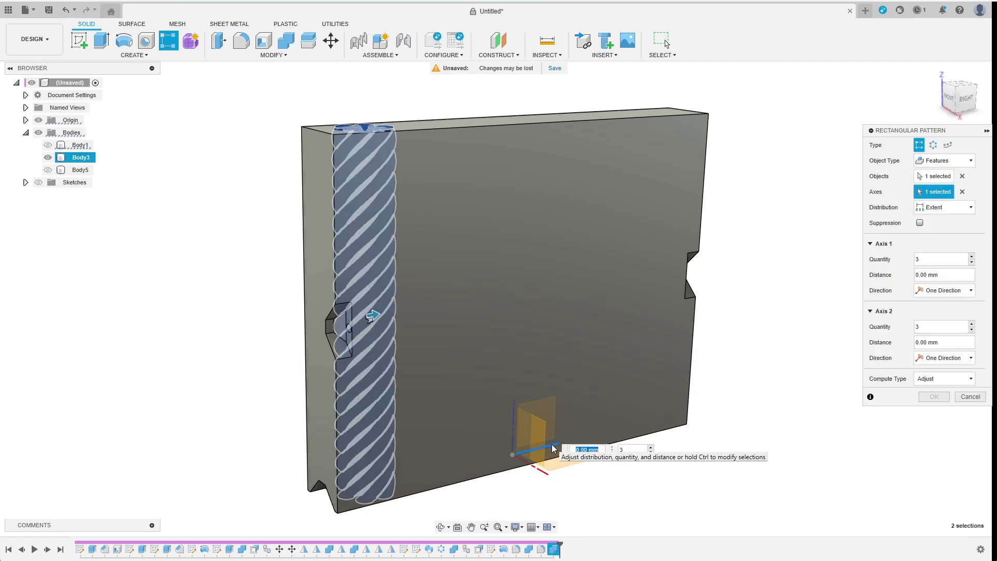
# - Pattern the cut n_cols times at grid_size spacing, with a second-axis quantity of 1 and Optimized compute
pyautogui.click(925, 258)
pyautogui.write('n')
pyautogui.press('Return')
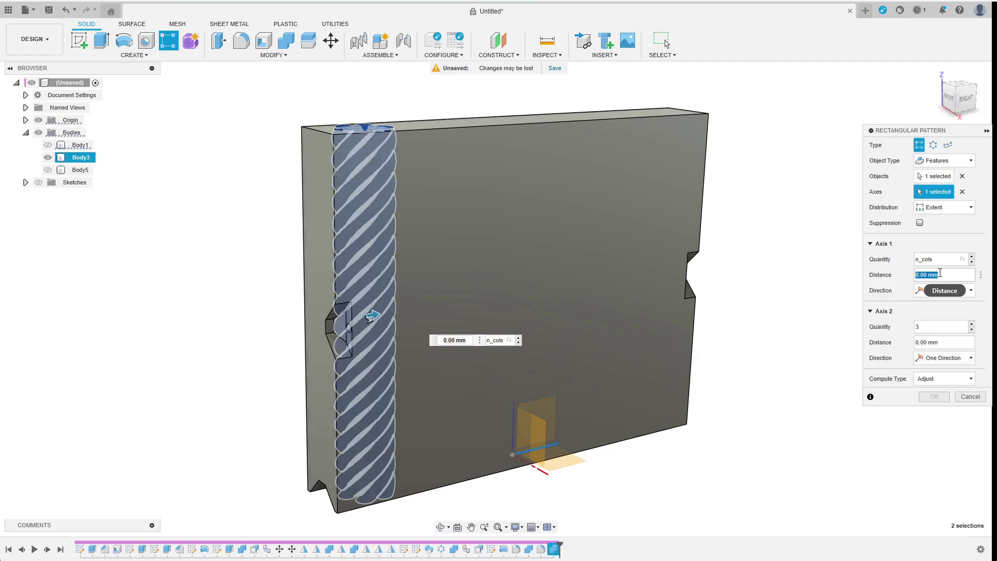
pyautogui.write('grid_size')
pyautogui.press('Return')
pyautogui.click(948, 208)
pyautogui.click(935, 231)
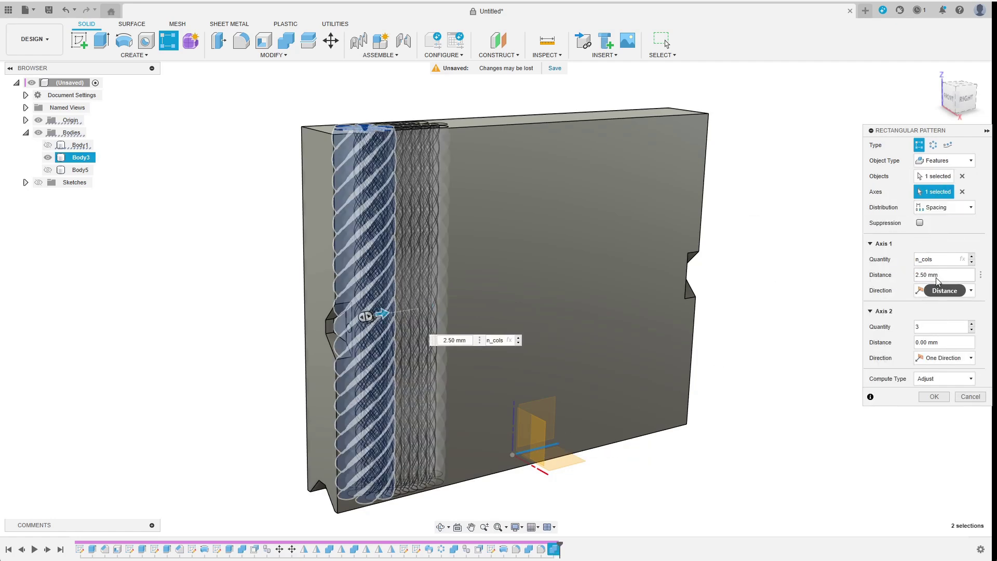
pyautogui.click(943, 400)
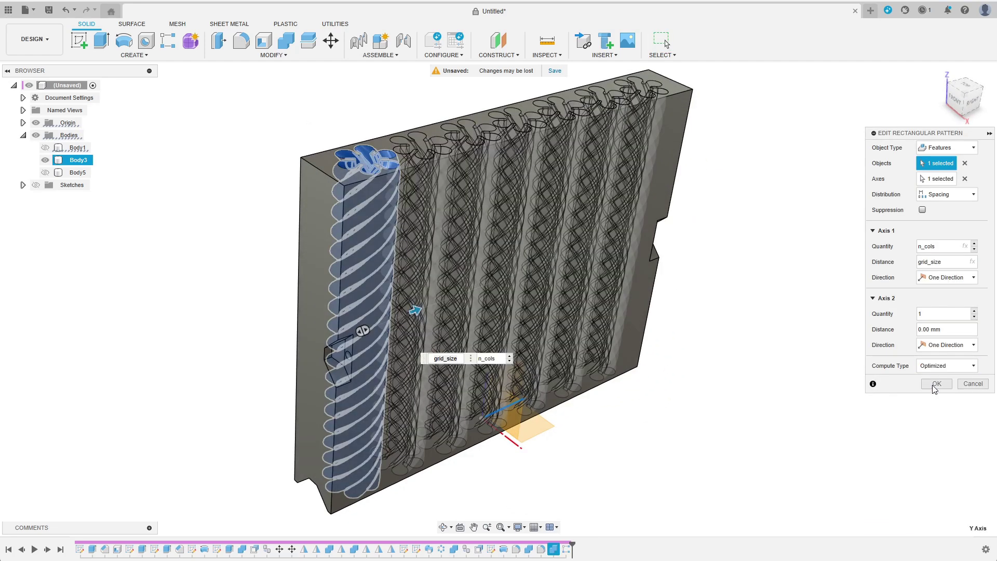
pyautogui.click(934, 386)
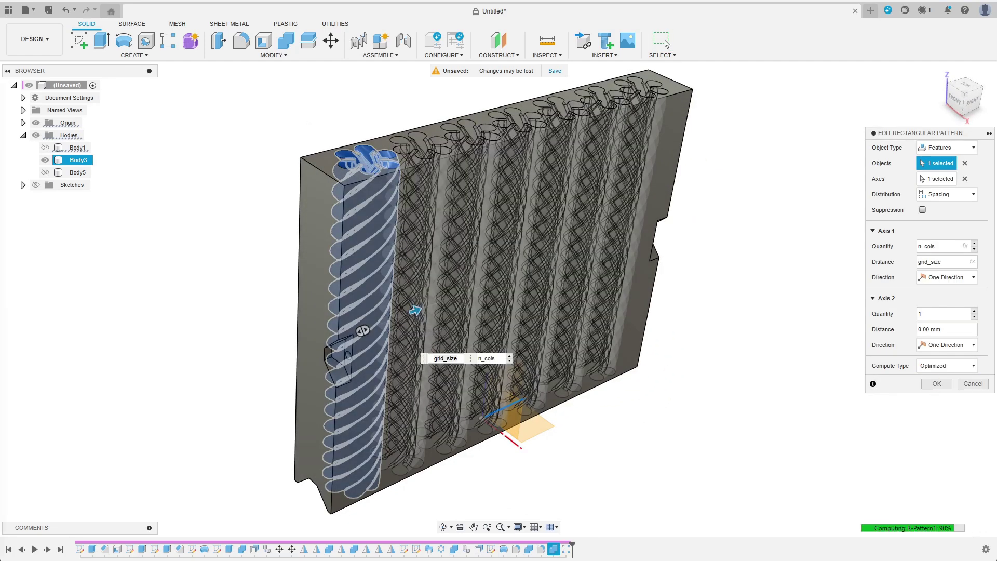
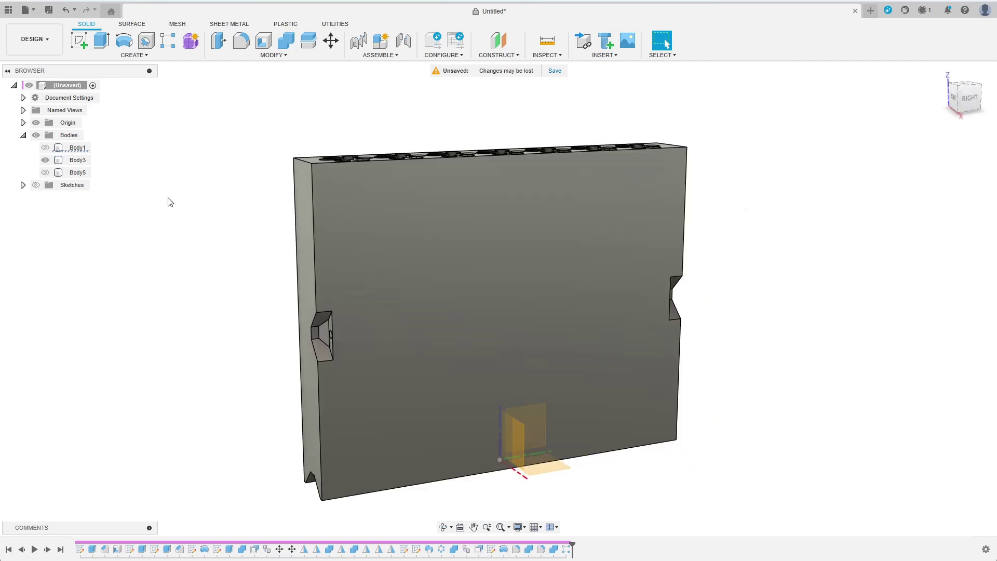
# - Show the sketches and create an offset plane from the XZ plane, extending to the screw centre point in the sketch
pyautogui.click(36, 185)
pyautogui.click(498, 41)
pyautogui.click(520, 436)
pyautogui.click(929, 163)
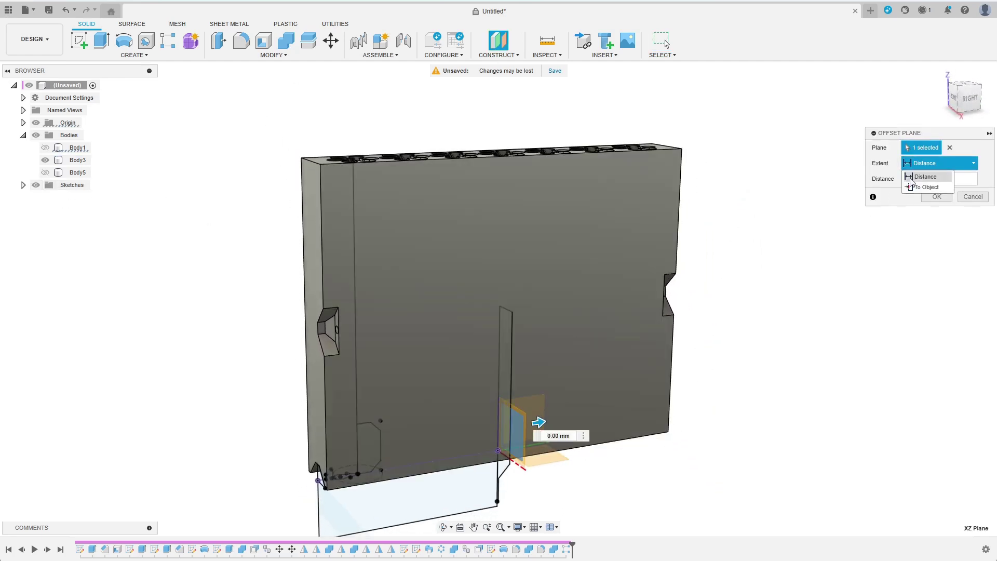
pyautogui.click(915, 187)
pyautogui.click(361, 473)
pyautogui.click(935, 213)
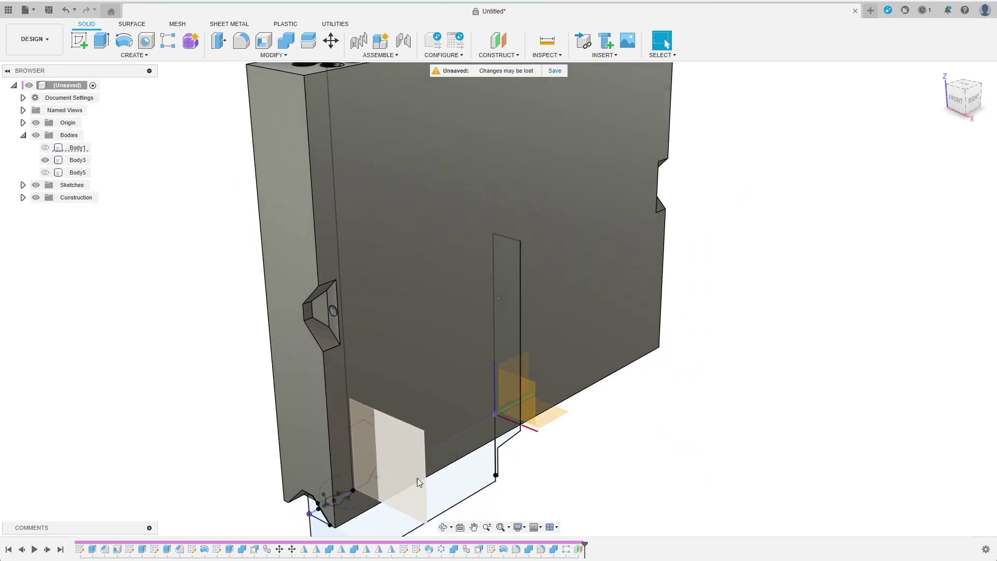
# - On the new plane, sketch vertical and horizontal construction lines from the screw centre, plus a closed profile with a vertical edge, slanted edge and tangent arc
pyautogui.click(417, 479)
pyautogui.click(79, 41)
pyautogui.keyDown('shift'); pyautogui.moveTo(388, 236); pyautogui.dragTo(405, 248, button='middle'); pyautogui.keyUp('shift')
pyautogui.click(73, 49)
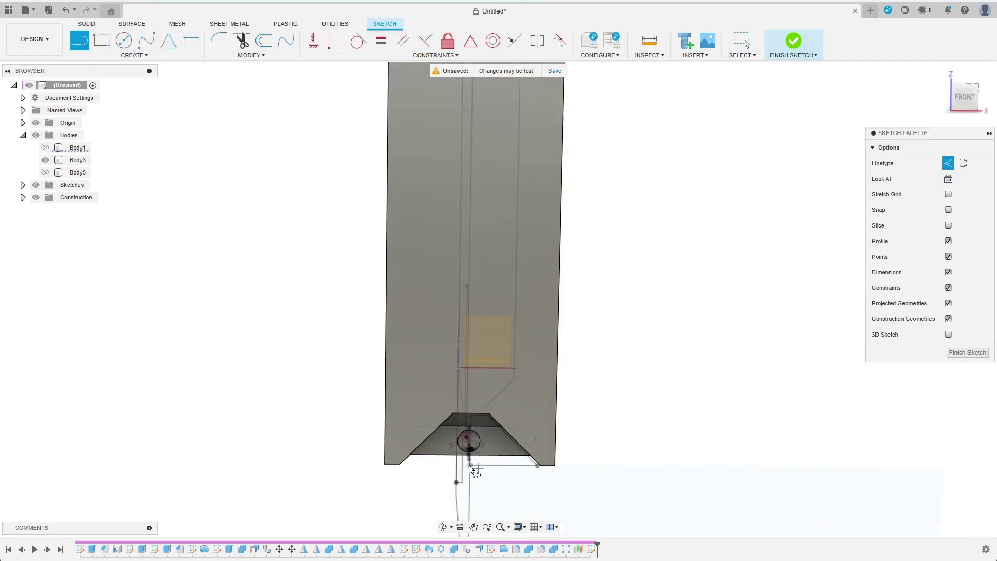
pyautogui.click(468, 324)
pyautogui.press('x')
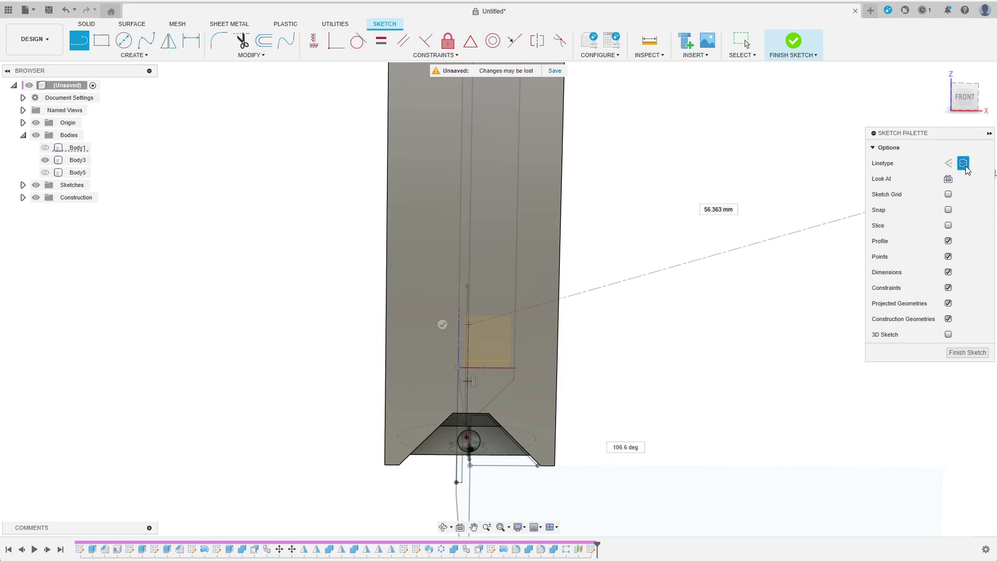
pyautogui.click(550, 324)
pyautogui.press('x')
pyautogui.click(551, 239)
pyautogui.scroll(5, 532, 322)
# - Make the endpoint of the horizontal construction line coincident with the profile's base line
pyautogui.click(336, 46)
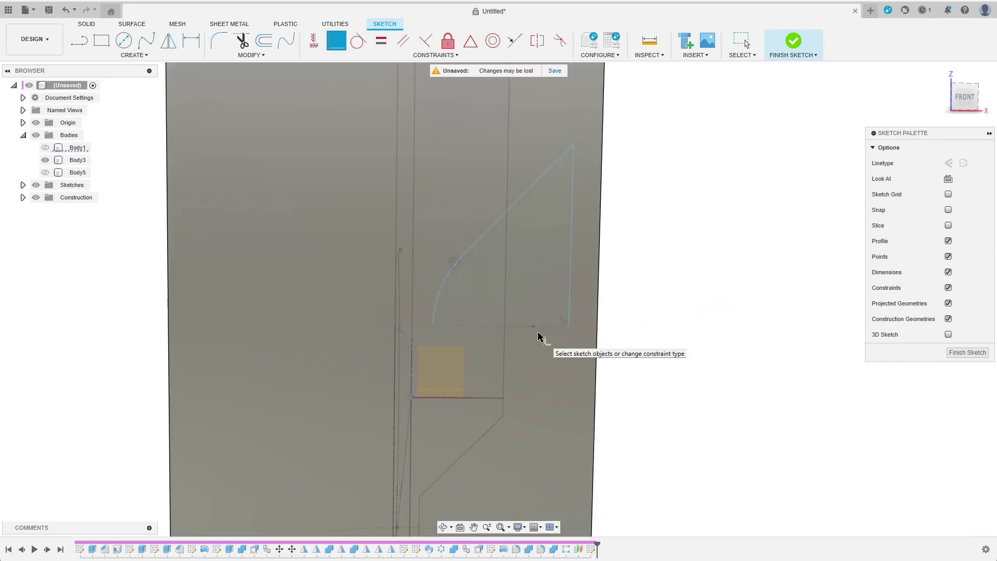
pyautogui.click(532, 326)
pyautogui.click(544, 327)
# - Hide the panel body and dimension the profile base's height above the screw centre point as grid_size/2
pyautogui.scroll(-5, 418, 260)
pyautogui.press('d')
pyautogui.click(45, 160)
pyautogui.moveTo(388, 284)
pyautogui.keyDown('shift'); pyautogui.mouseDown(button='middle')
pyautogui.moveTo(414, 334)
pyautogui.moveTo(368, 294)
pyautogui.mouseUp(button='middle'); pyautogui.keyUp('shift')
pyautogui.click(363, 304)
pyautogui.click(514, 332)
pyautogui.write('grid_size/2')
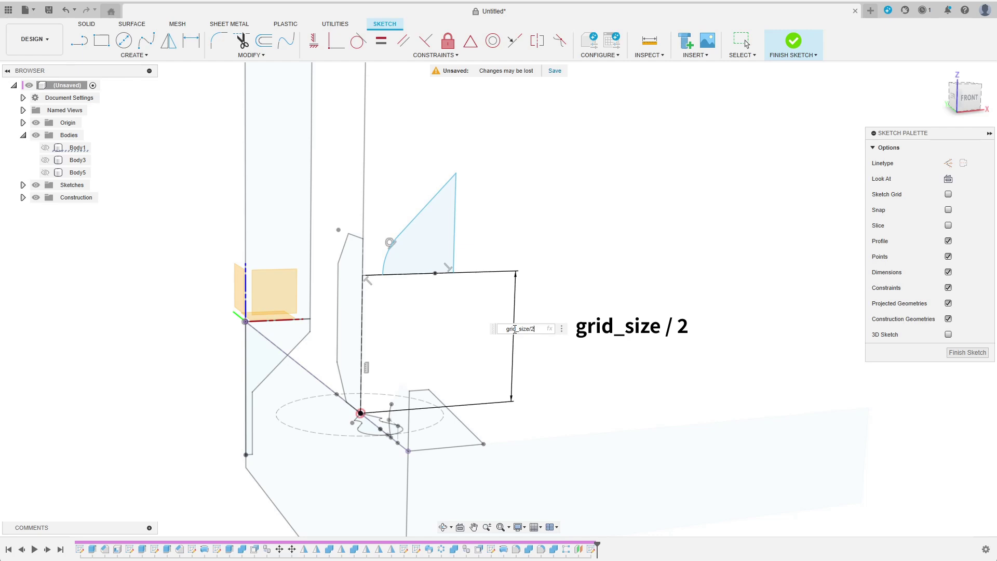
pyautogui.press('Return')
# - Dimension the profile's vertical edge as grid_size/2/1.05
pyautogui.click(420, 273)
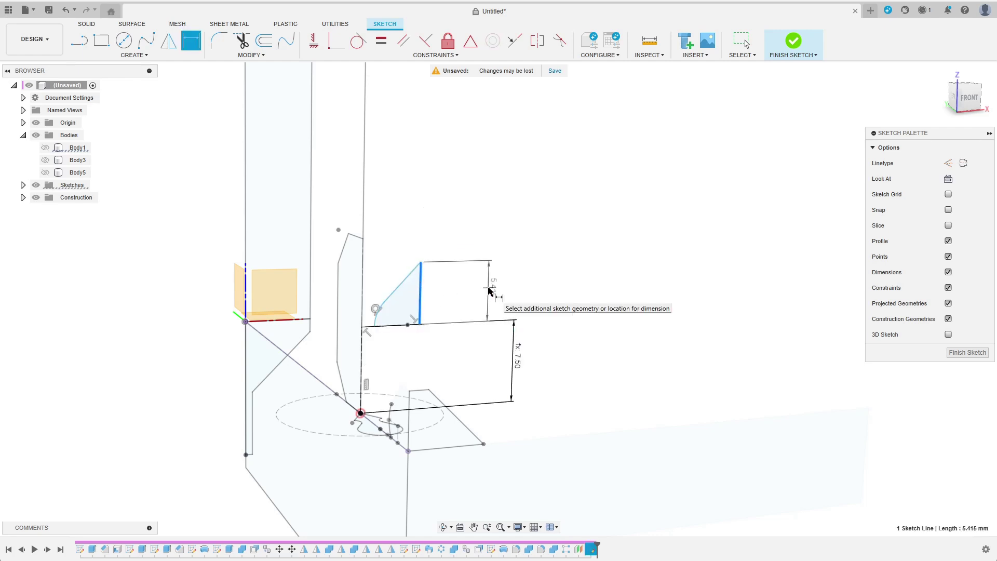
pyautogui.click(489, 290)
pyautogui.write('grid_size/2/1.05')
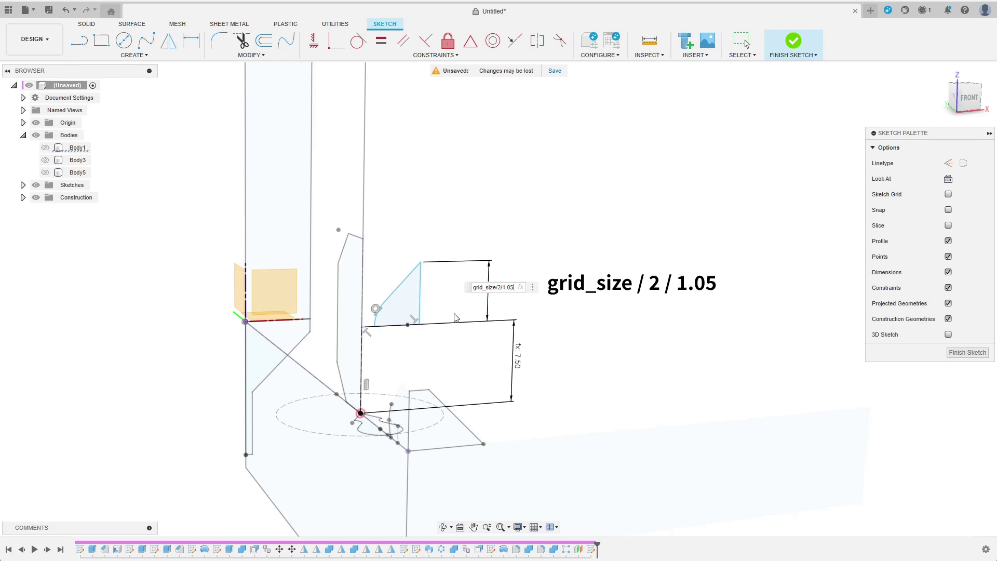
pyautogui.press('Return')
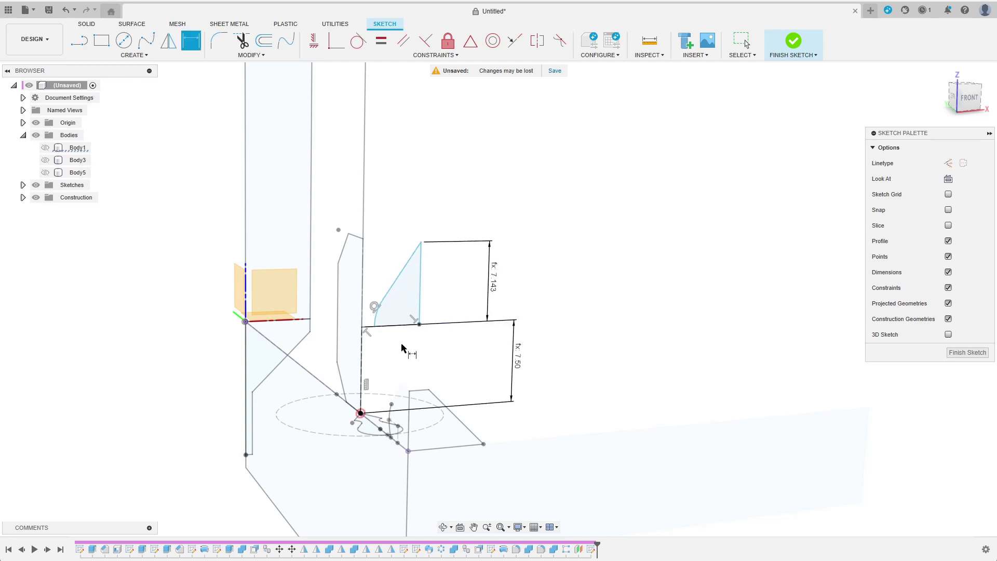
# - Dimension the distance from the vertical construction line to the start of the profile's arc as grid_size*.15
pyautogui.click(362, 328)
pyautogui.click(385, 225)
pyautogui.write('grid_size*.15')
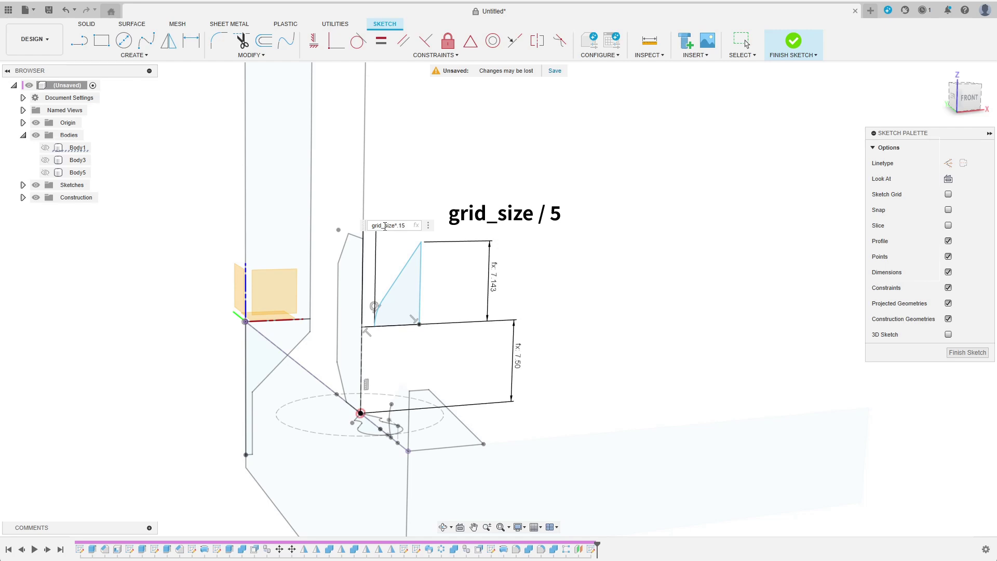
pyautogui.press('Return')
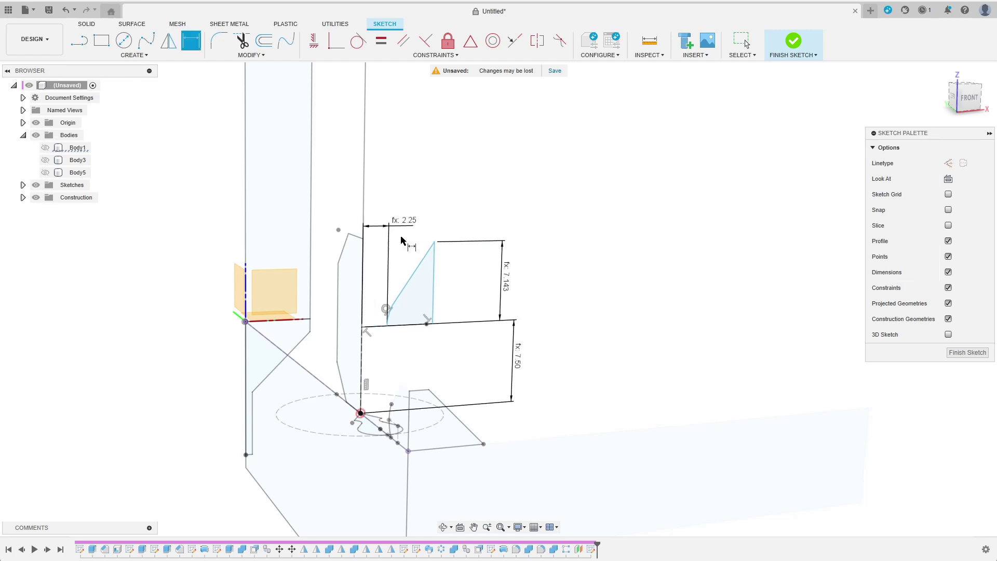
# - Dimension the distance between the profile's vertical edge and the vertical construction line as upper_thickness/2
pyautogui.click(434, 291)
pyautogui.click(362, 343)
pyautogui.click(422, 356)
pyautogui.write('upper_thickness/2')
pyautogui.press('Return')
# - Set the angle between the profile's slanted edge and the vertical construction line to 45 degrees and finish the sketch
pyautogui.click(437, 256)
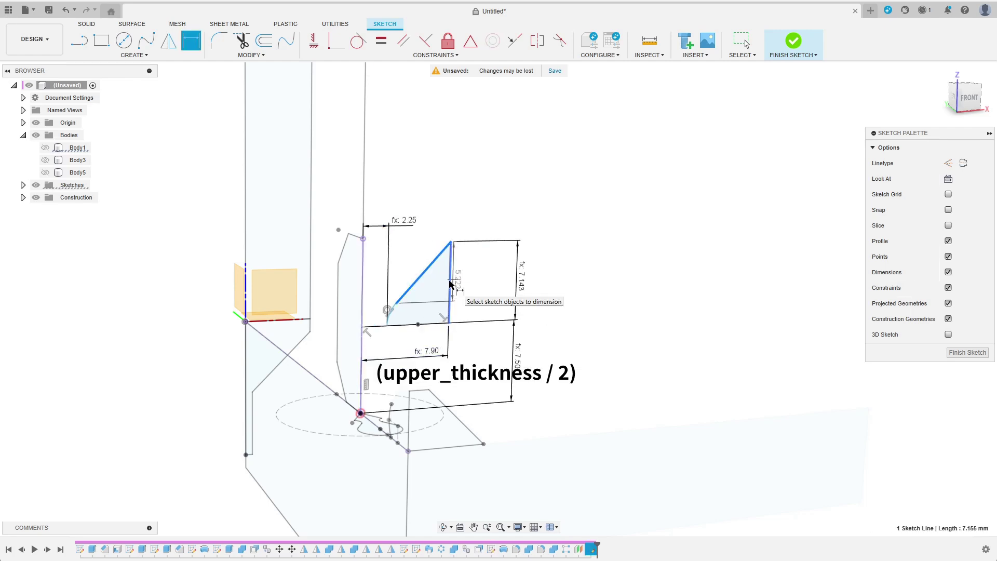
pyautogui.click(362, 372)
pyautogui.click(409, 150)
pyautogui.write('45')
pyautogui.press('Return')
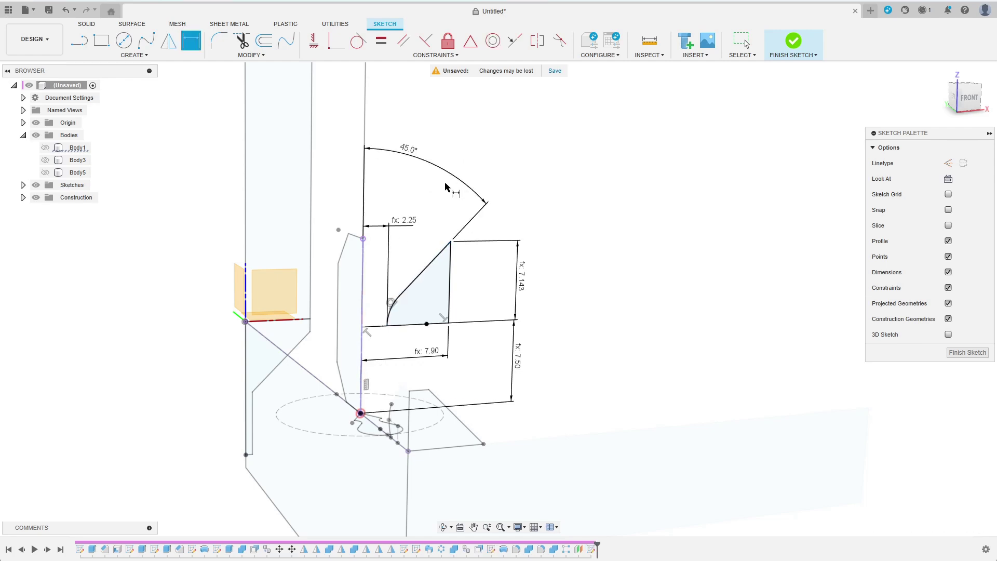
pyautogui.click(967, 353)
# - Show the panel body and revolve the profile about its horizontal base line to cut a round flared opening into the panel
pyautogui.keyDown('shift'); pyautogui.moveTo(696, 350); pyautogui.dragTo(332, 172, button='middle'); pyautogui.keyUp('shift')
pyautogui.click(45, 160)
pyautogui.click(124, 41)
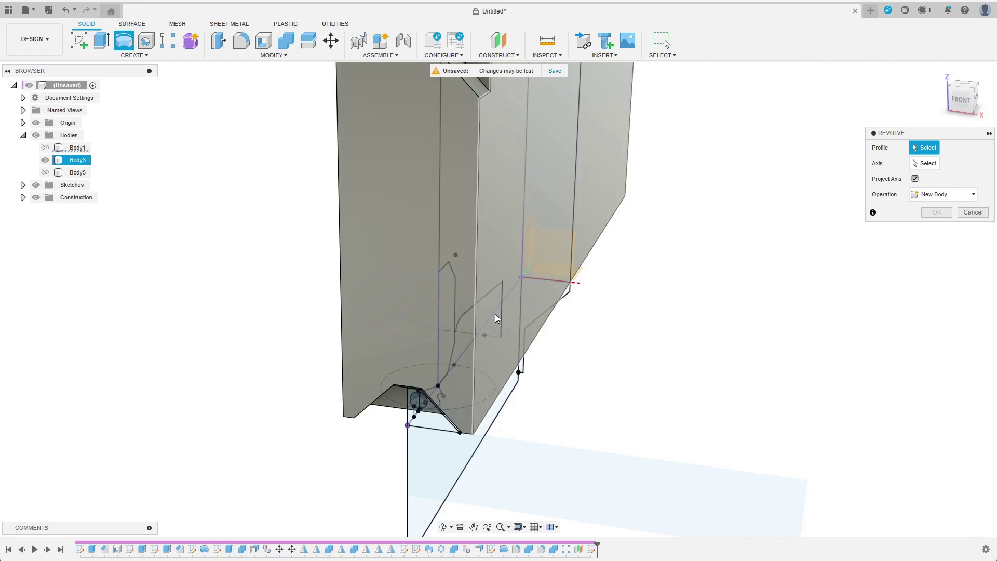
pyautogui.click(494, 314)
pyautogui.click(926, 163)
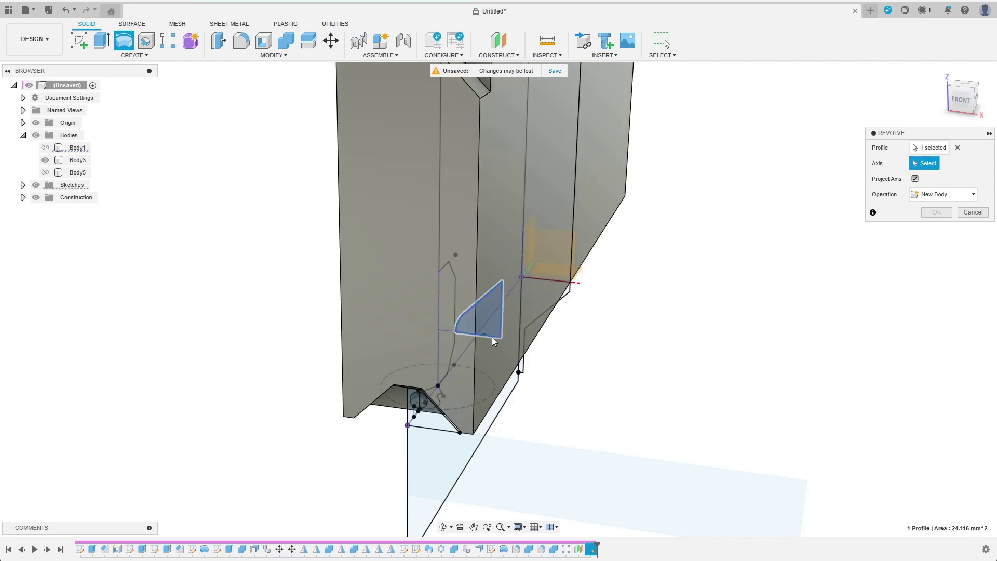
pyautogui.click(492, 338)
pyautogui.keyDown('shift'); pyautogui.moveTo(492, 338); pyautogui.dragTo(437, 333, button='middle'); pyautogui.keyUp('shift')
pyautogui.keyDown('shift'); pyautogui.moveTo(779, 312); pyautogui.dragTo(728, 307, button='middle'); pyautogui.keyUp('shift')
pyautogui.click(938, 245)
# - Mirror the revolved cut feature across the central YZ origin plane to the opposite face of the panel
pyautogui.keyDown('shift'); pyautogui.moveTo(893, 499); pyautogui.dragTo(713, 410, button='middle'); pyautogui.keyUp('shift')
pyautogui.click(134, 55)
pyautogui.click(122, 283)
pyautogui.click(948, 148)
pyautogui.click(930, 183)
pyautogui.click(604, 549)
pyautogui.click(931, 178)
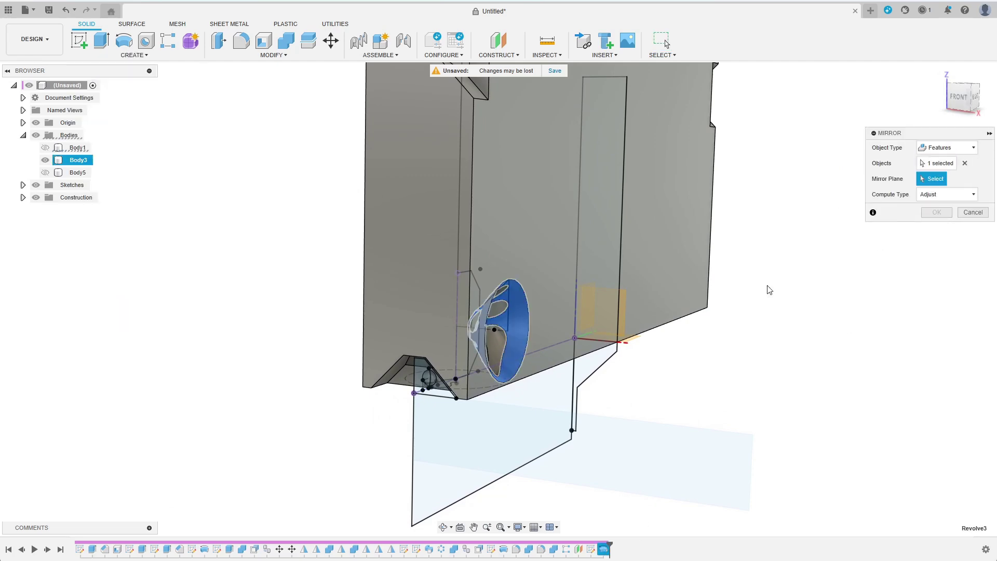
pyautogui.keyDown('shift'); pyautogui.moveTo(563, 407); pyautogui.dragTo(561, 410, button='middle'); pyautogui.keyUp('shift')
pyautogui.click(602, 281)
pyautogui.click(614, 323)
pyautogui.click(940, 212)
# - Start a rectangular pattern of the revolved cut and its mirror feature along the Y and Z axes
pyautogui.keyDown('shift'); pyautogui.moveTo(939, 212); pyautogui.dragTo(671, 480, button='middle'); pyautogui.keyUp('shift')
pyautogui.click(169, 39)
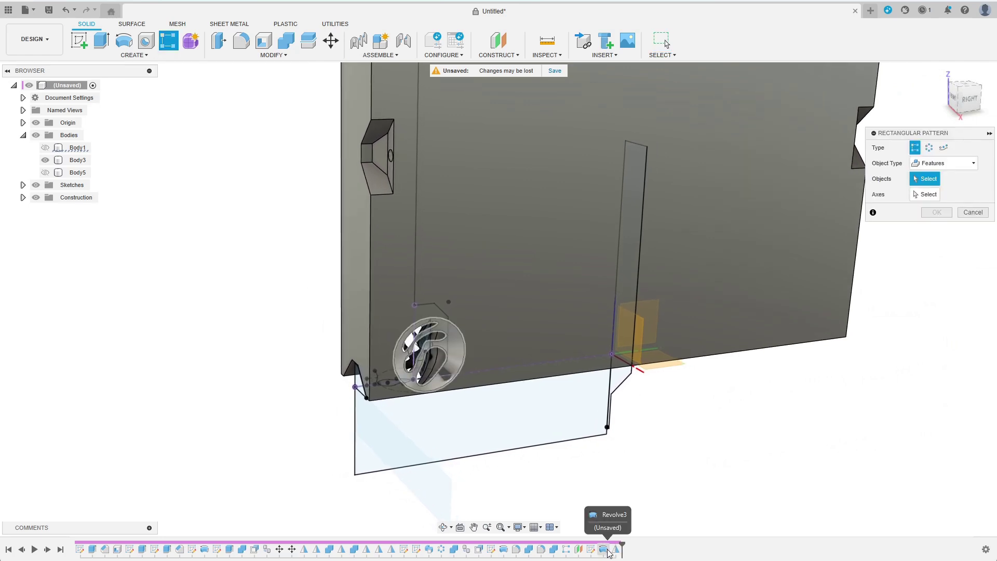
pyautogui.click(604, 550)
pyautogui.keyDown('shift'); pyautogui.click(616, 549); pyautogui.keyUp('shift')
pyautogui.click(932, 194)
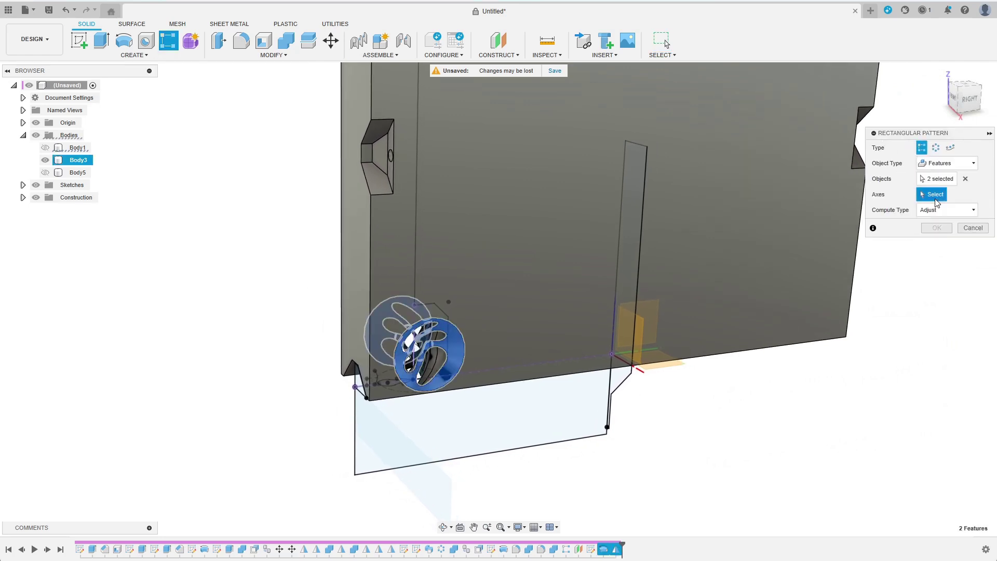
pyautogui.click(651, 349)
pyautogui.click(615, 330)
pyautogui.click(627, 362)
# - Set the pattern's first axis to a quantity of n_cols with a distance of grid_size
pyautogui.click(950, 277)
pyautogui.write('grid_size')
pyautogui.press('Return')
pyautogui.moveTo(930, 265); pyautogui.dragTo(901, 266)
pyautogui.write('n_')
pyautogui.press('Return')
# - Set the pattern's second axis to a quantity of n_rows with a distance of grid_size, and create it with Adjust compute
pyautogui.click(933, 330)
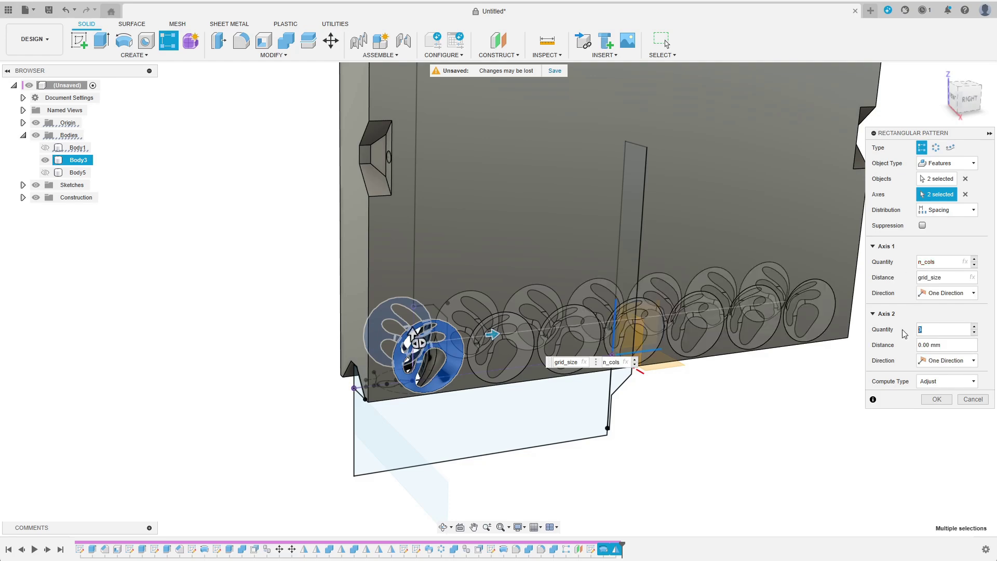
pyautogui.write('n_rows')
pyautogui.press('Return')
pyautogui.moveTo(956, 343); pyautogui.dragTo(902, 346)
pyautogui.write('grid_size')
pyautogui.press('Return')
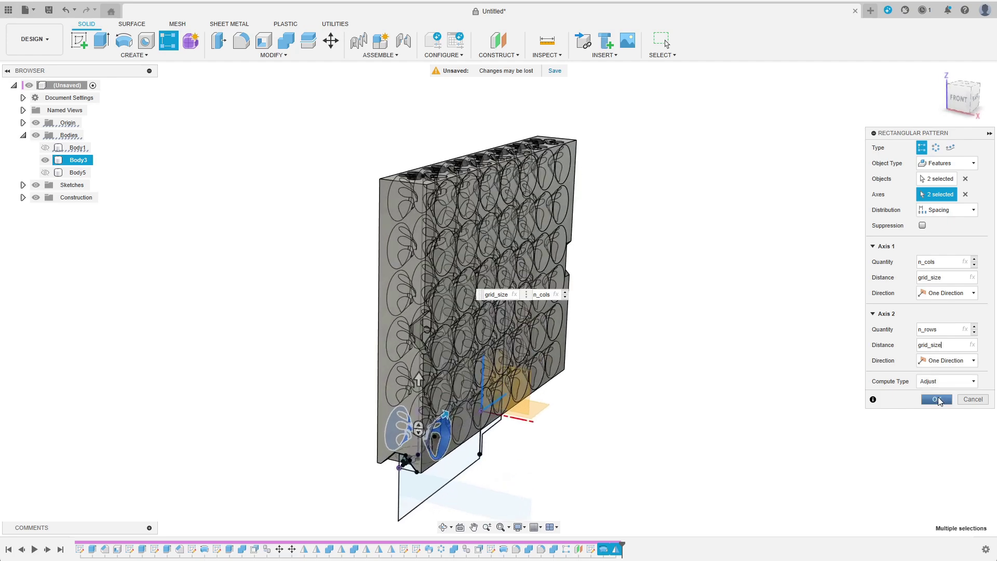
pyautogui.click(937, 400)
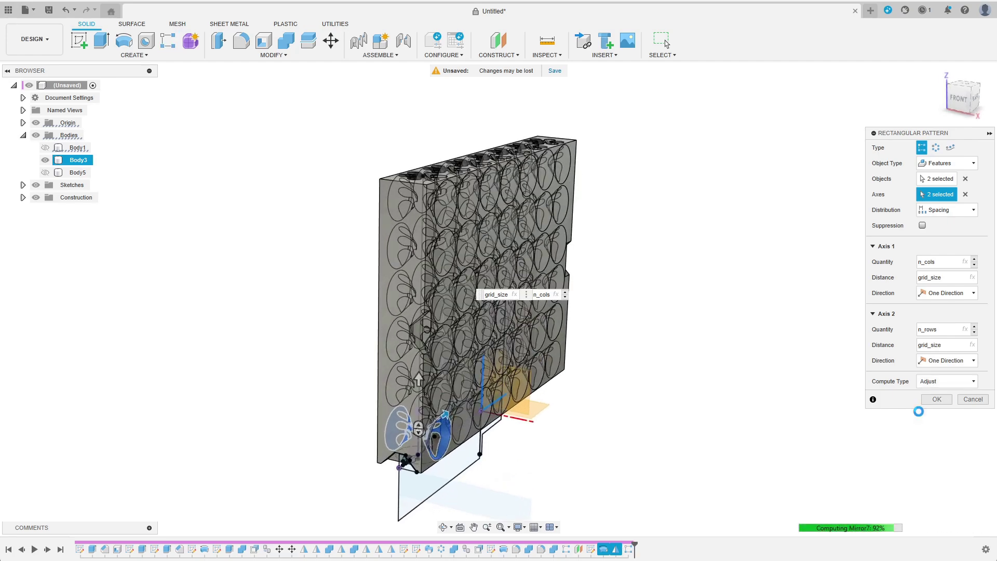
# - Show all three bodies and hide the sketches, construction plane and origin
pyautogui.click(45, 148)
pyautogui.click(45, 172)
pyautogui.click(36, 185)
pyautogui.click(36, 197)
pyautogui.click(36, 123)
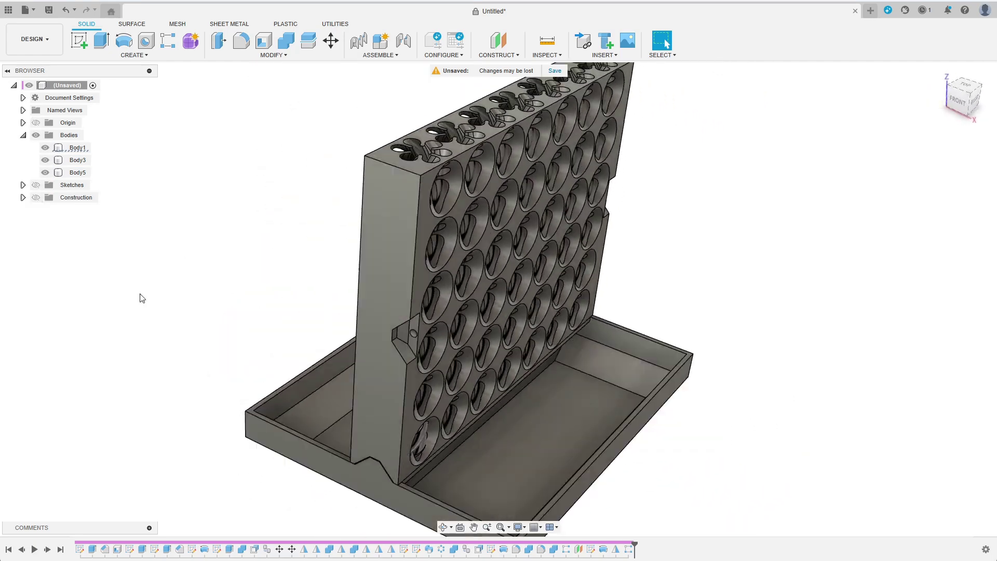
# - Convert all the bodies into components and turn on component color cycling
pyautogui.click(547, 55)
pyautogui.click(64, 135)
pyautogui.rightClick(63, 133)
pyautogui.click(86, 148)
pyautogui.click(547, 55)
pyautogui.click(569, 182)
# - Examine the screw's fit in the panel channels with a section analysis from the panel's face, offset to about -10.7 and -8.4 mm
pyautogui.click(547, 54)
pyautogui.click(560, 160)
pyautogui.moveTo(691, 390)
pyautogui.keyDown('shift'); pyautogui.mouseDown(button='middle')
pyautogui.moveTo(629, 369)
pyautogui.moveTo(584, 317)
pyautogui.mouseUp(button='middle'); pyautogui.keyUp('shift')
pyautogui.click(584, 328)
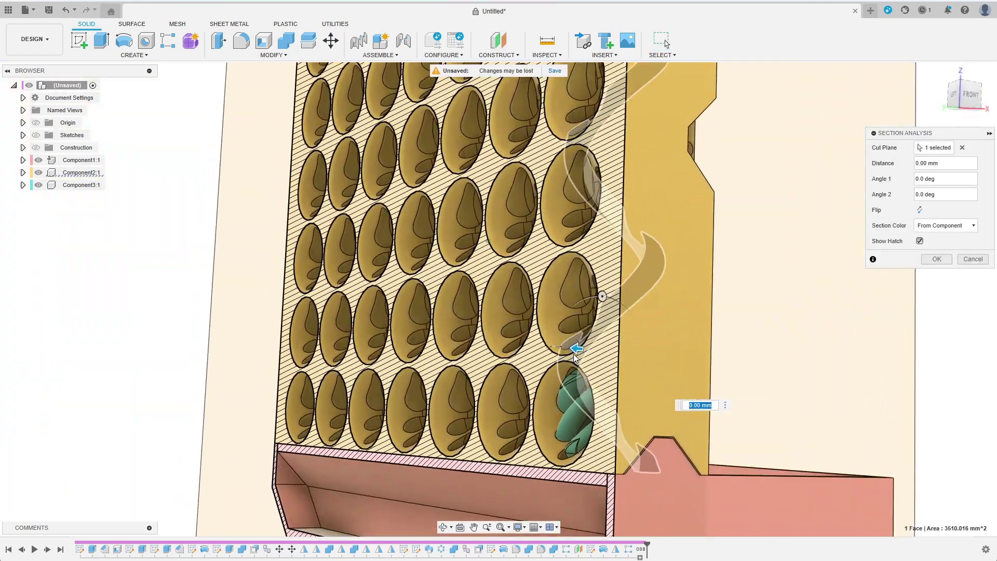
pyautogui.moveTo(575, 356)
pyautogui.mouseDown()
pyautogui.moveTo(584, 368)
pyautogui.moveTo(724, 344)
pyautogui.moveTo(705, 349)
pyautogui.mouseUp()
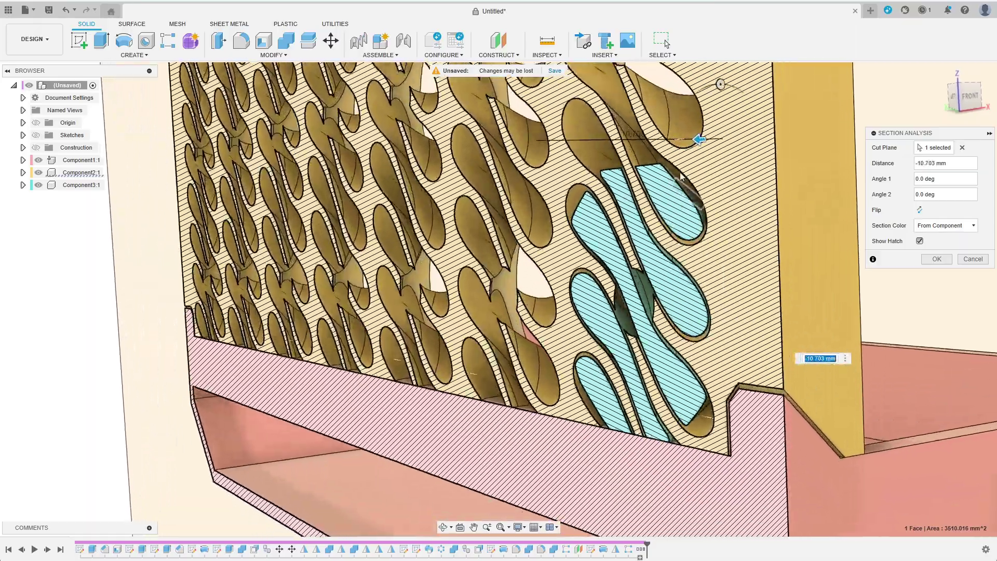
pyautogui.moveTo(698, 139); pyautogui.dragTo(667, 182)
pyautogui.keyDown('shift'); pyautogui.moveTo(667, 182); pyautogui.dragTo(652, 265, button='middle'); pyautogui.keyUp('shift')
pyautogui.scroll(-2, 670, 294)
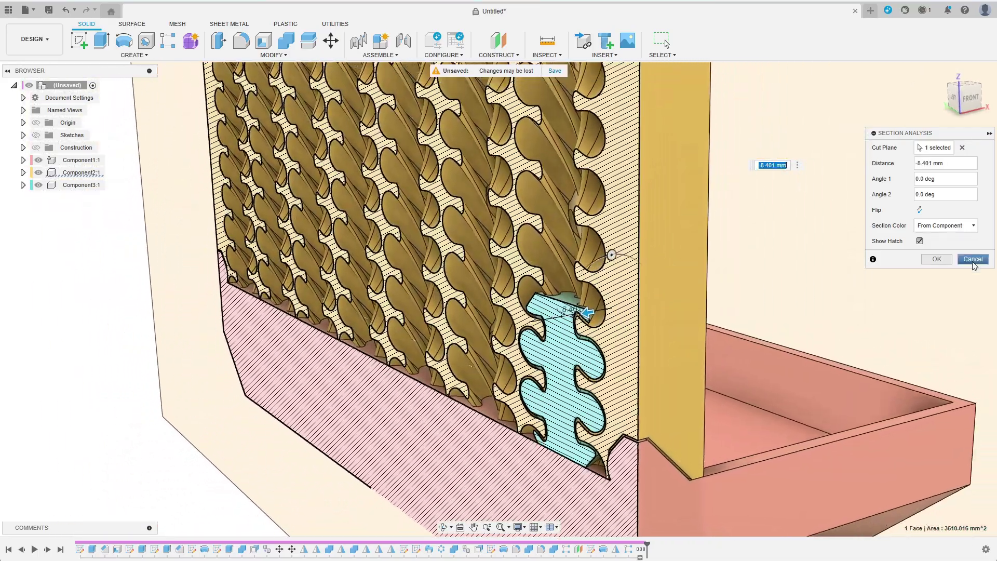
pyautogui.click(973, 262)
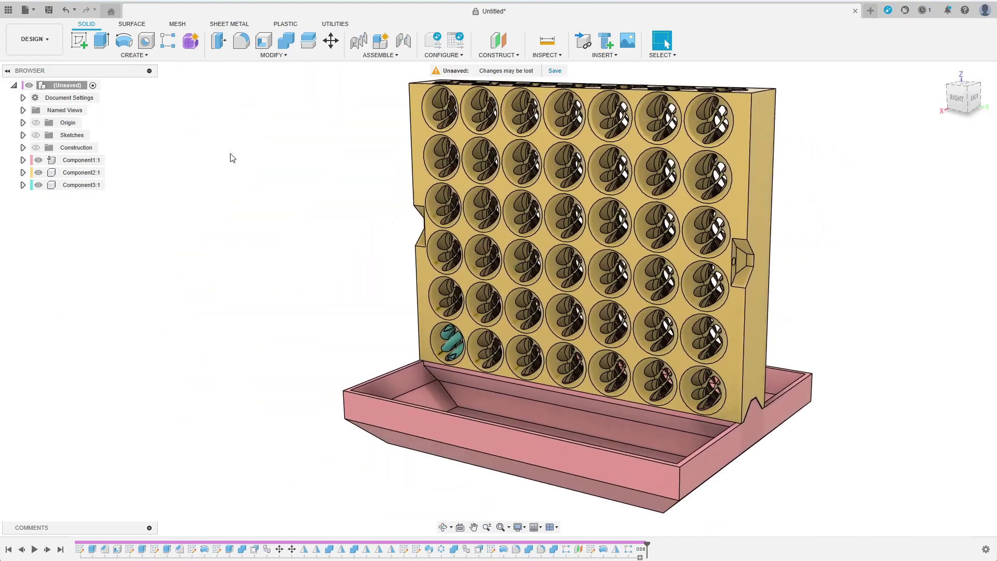
# - Open the model's parameters and turn off automatic compute
pyautogui.click(274, 54)
pyautogui.click(229, 401)
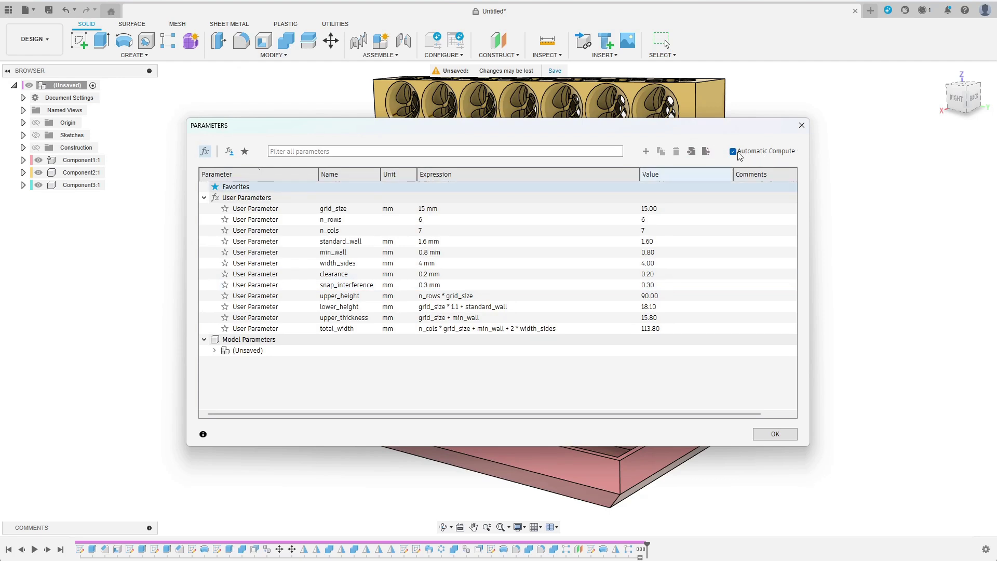
pyautogui.click(733, 152)
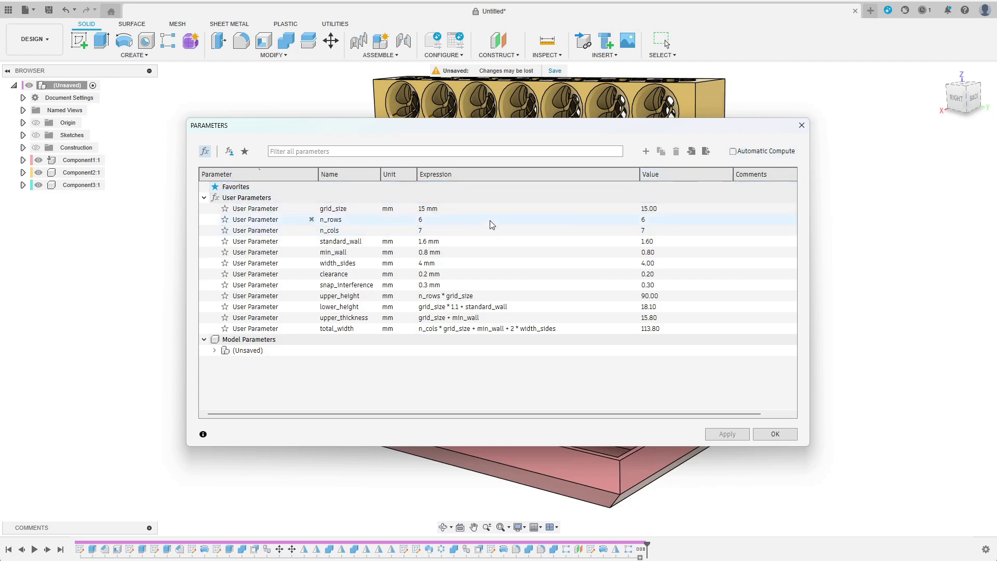
# - Set both the n_rows and n_cols user parameters to 2 and apply the changes to the model
pyautogui.click(653, 222)
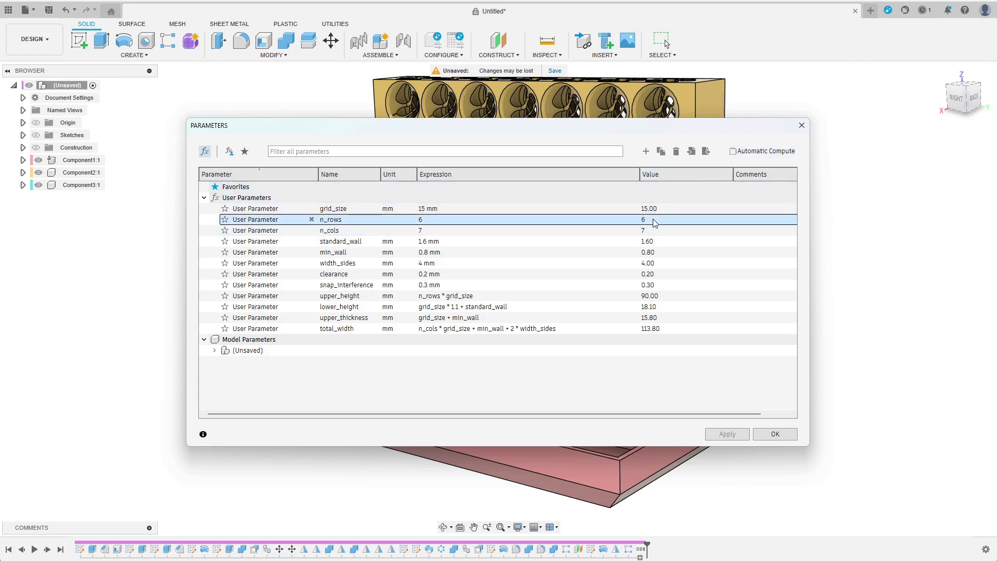
pyautogui.click(482, 218)
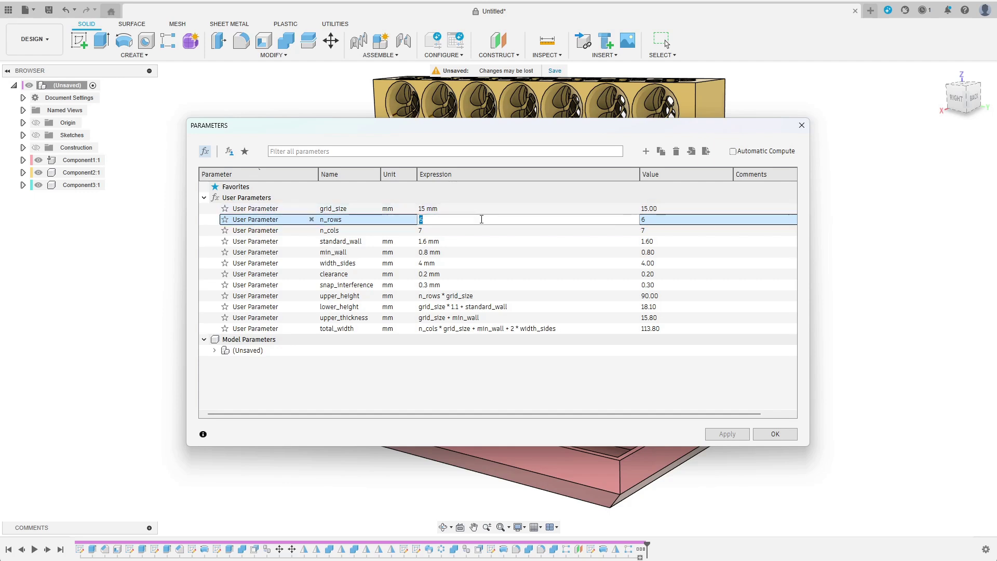
pyautogui.click(447, 231)
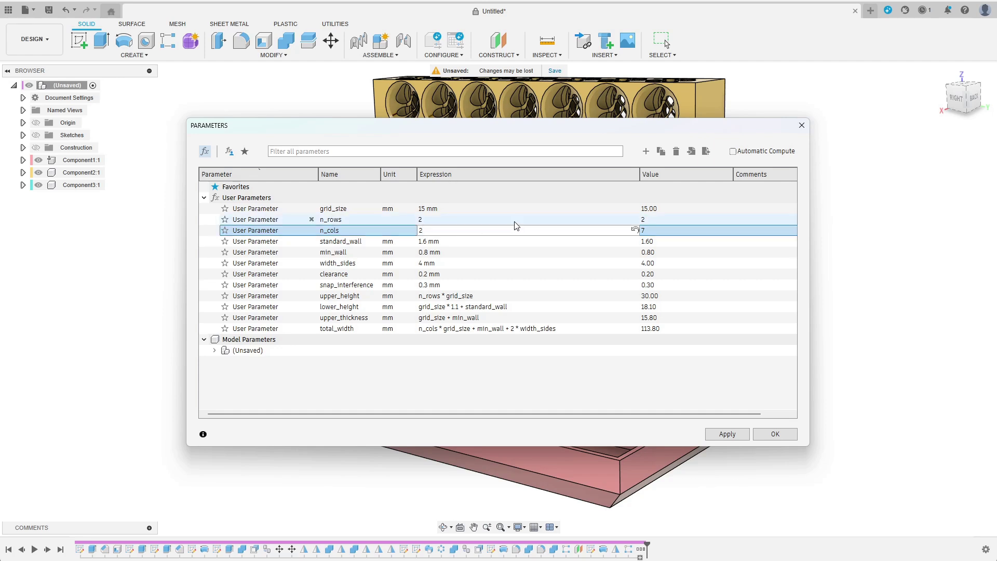
pyautogui.click(769, 434)
pyautogui.click(538, 299)
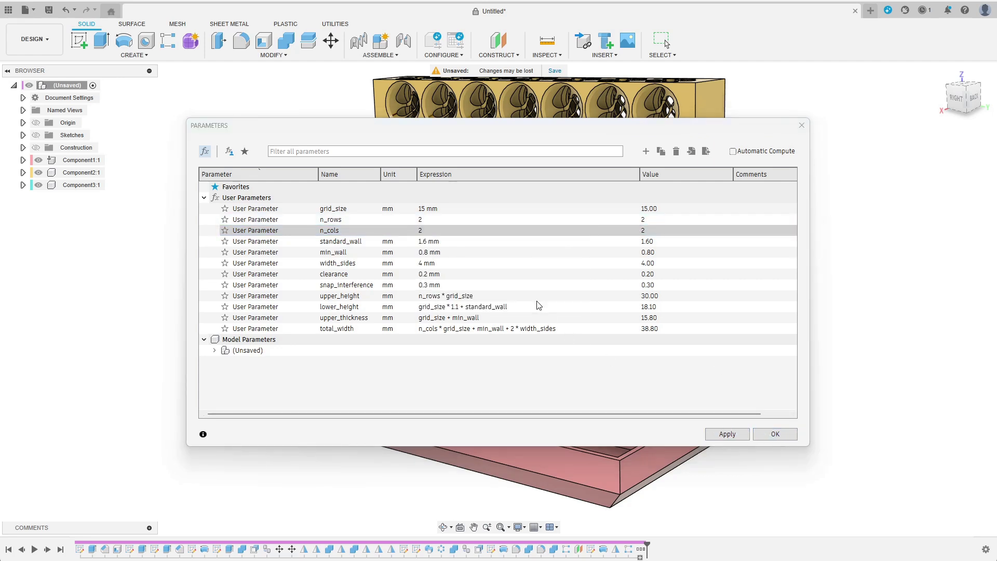